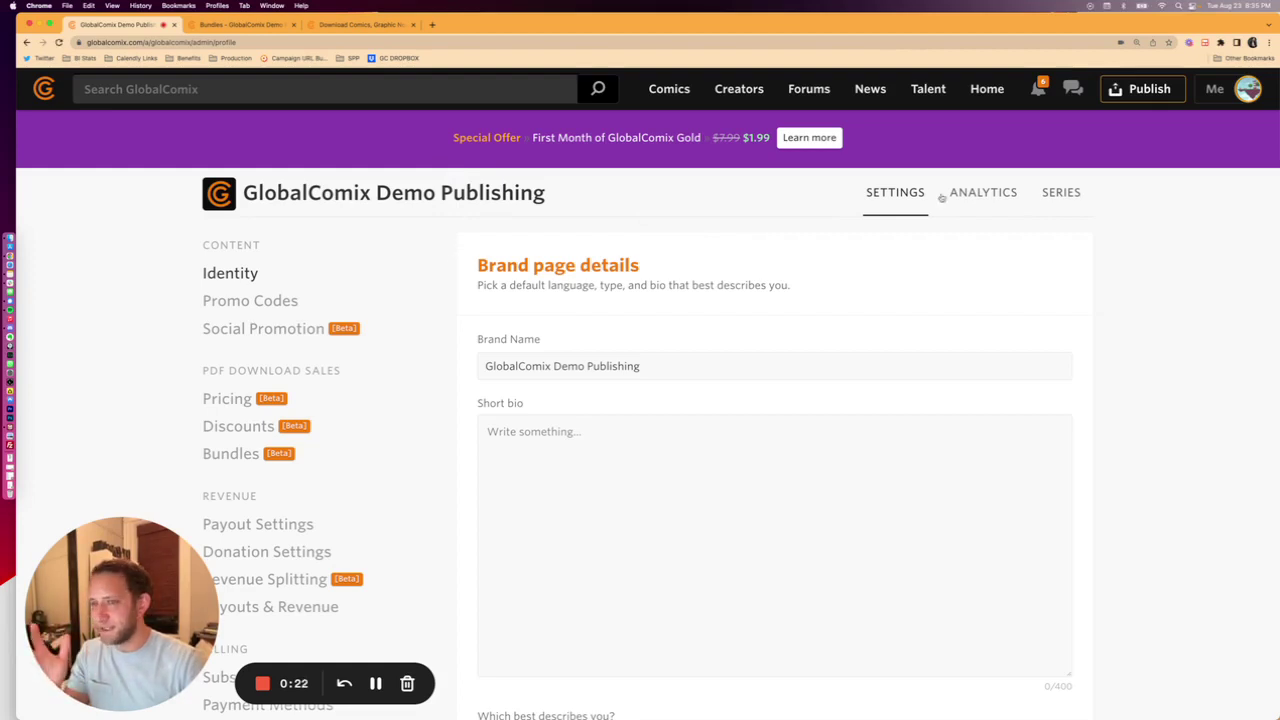
Glance at the Me menu, then go to Pricing under PDF Download Sales in the settings sidebar
click(1240, 92)
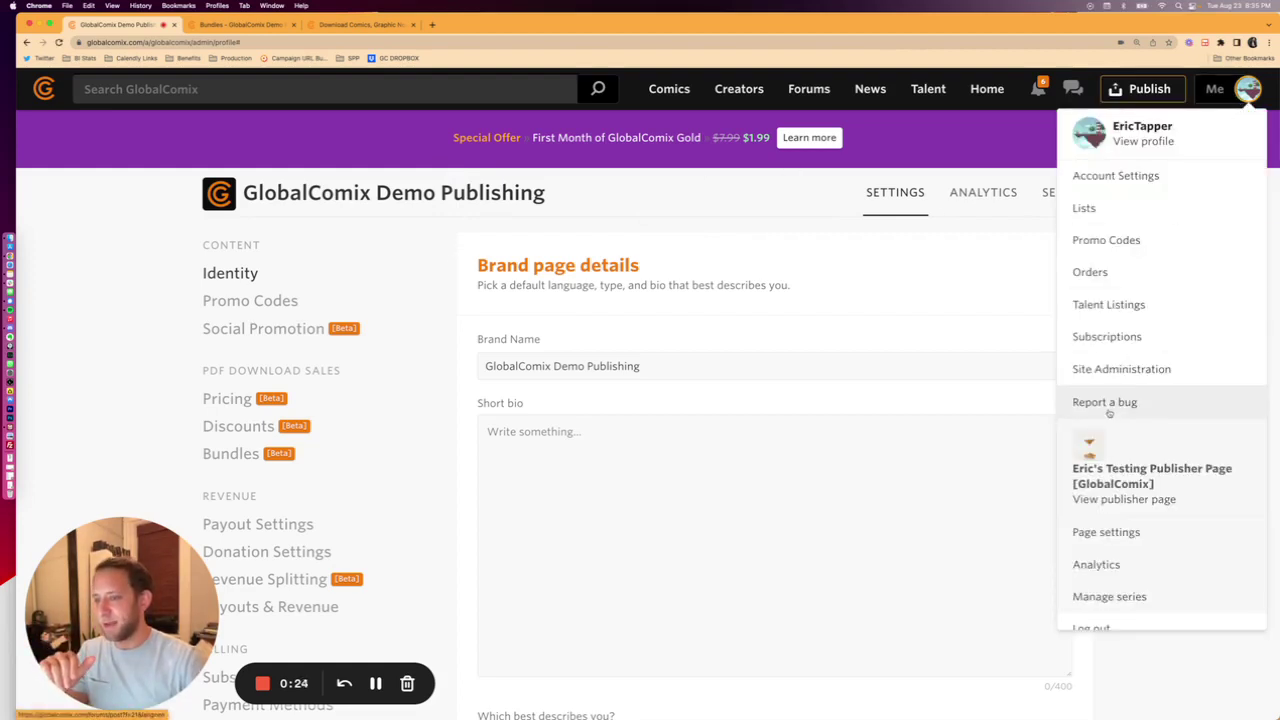
click(158, 317)
scroll(163, 317, down, 2)
drag(201, 282, 342, 290)
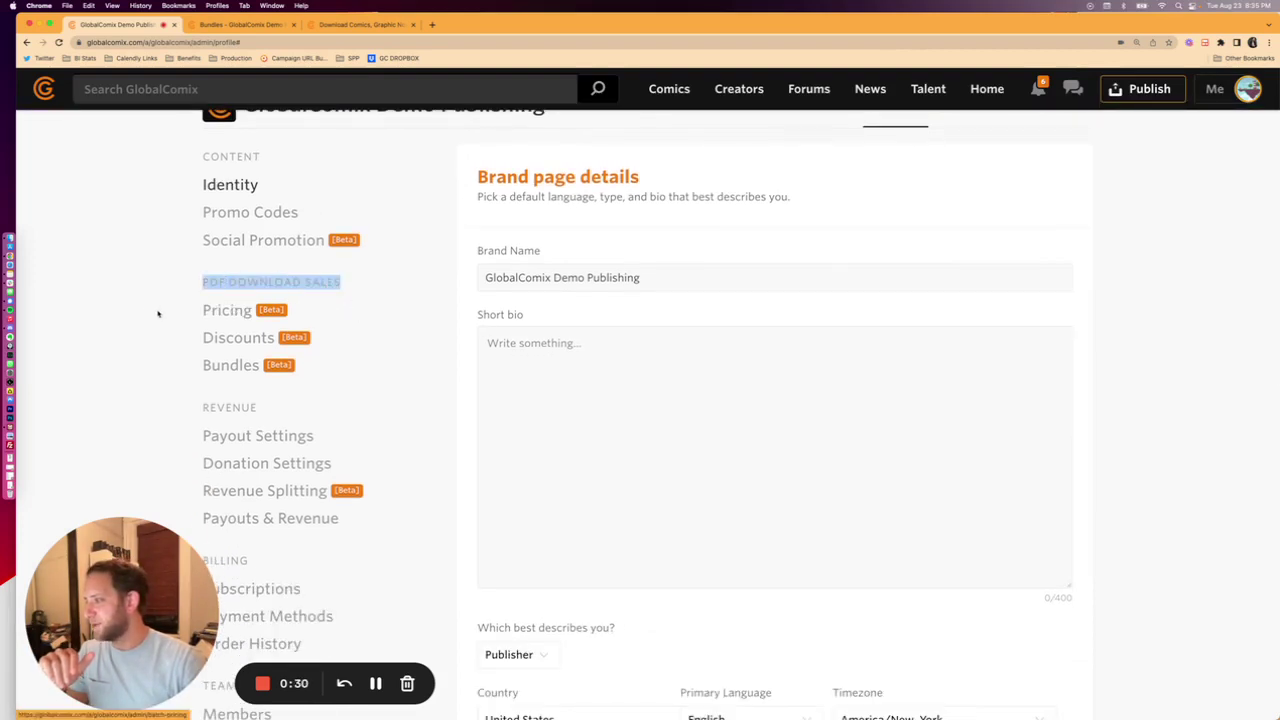
click(210, 313)
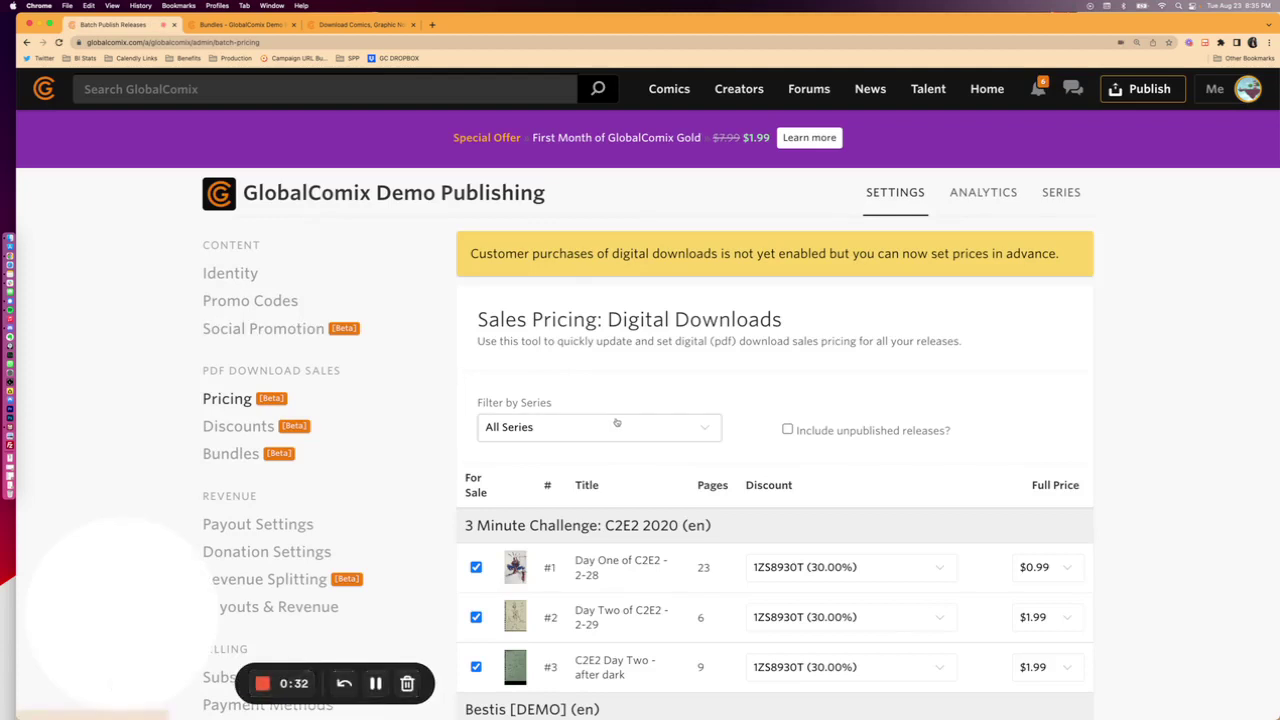
Scroll through the digital download pricing table, keeping the series filter on All Series
scroll(618, 423, down, 3)
scroll(618, 423, down, 2)
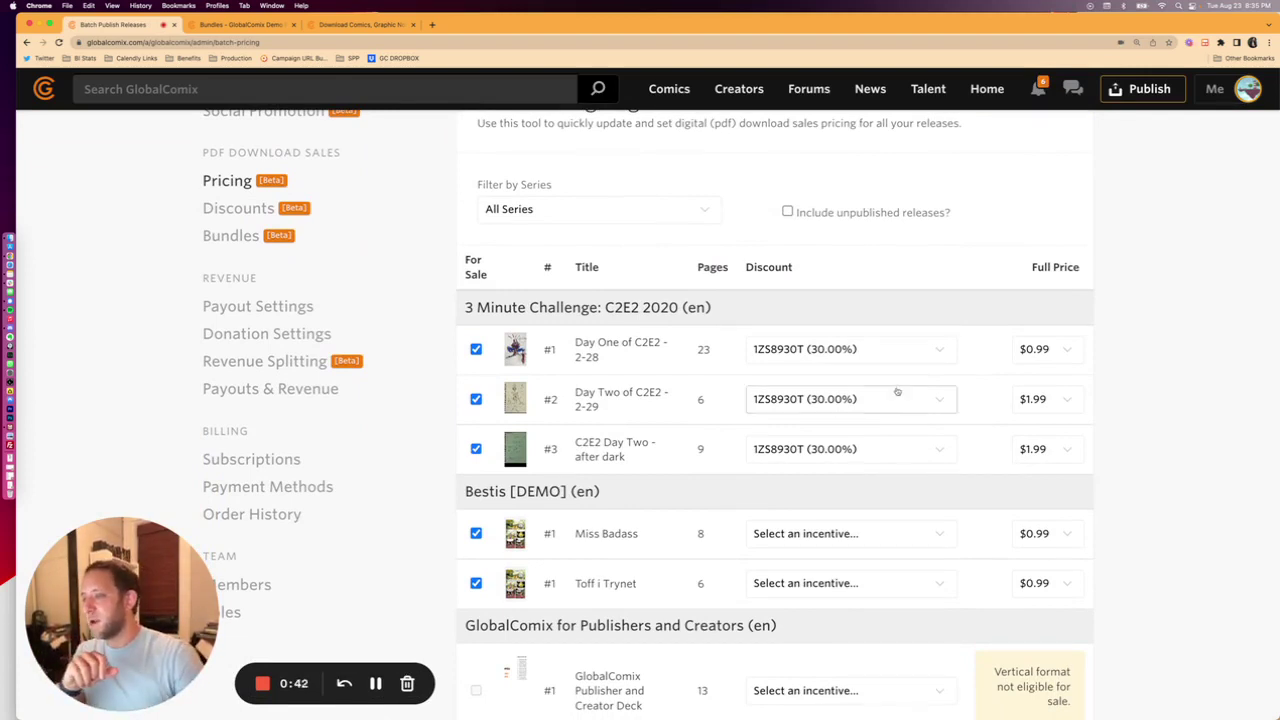
scroll(890, 350, up, 1)
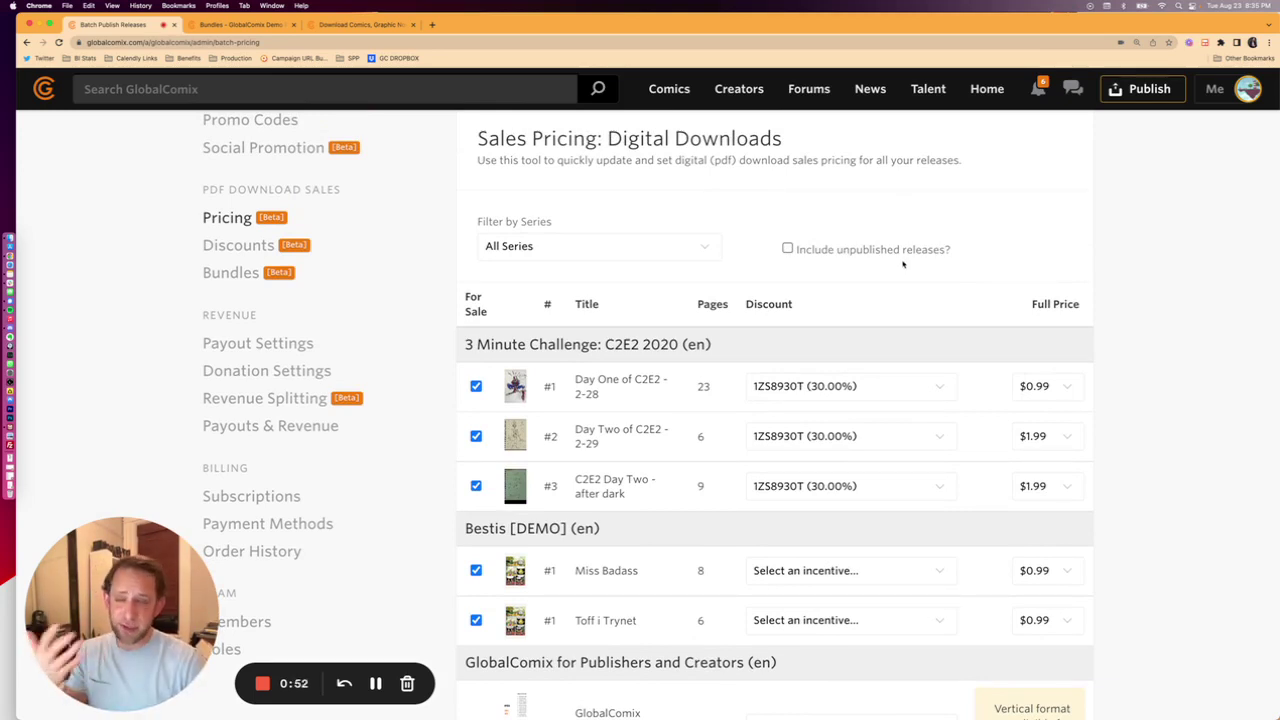
click(708, 252)
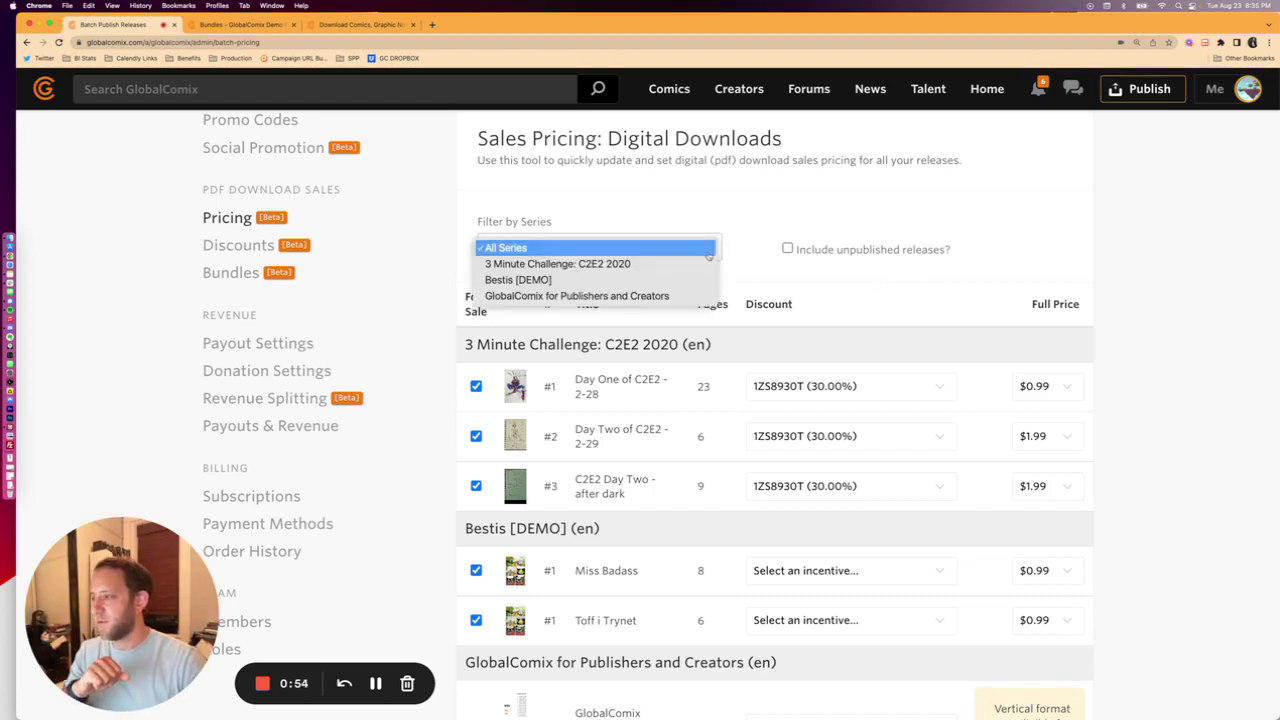
click(748, 252)
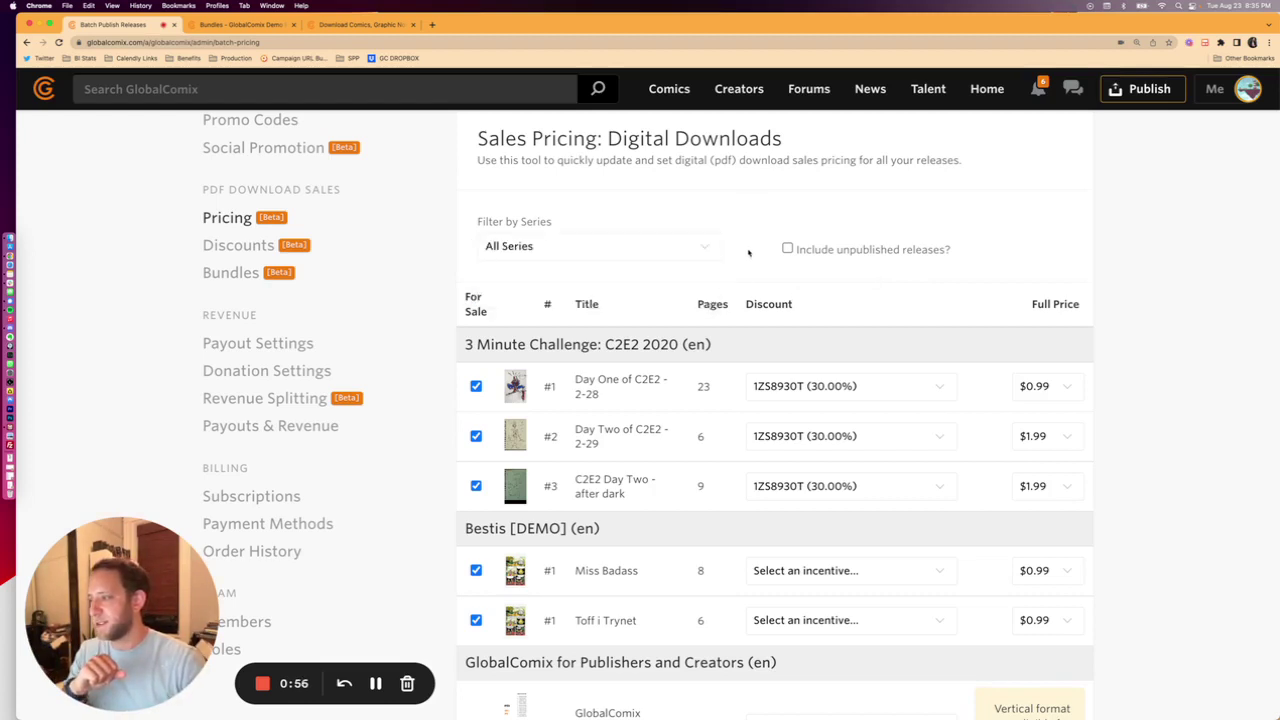
scroll(478, 222, down, 2)
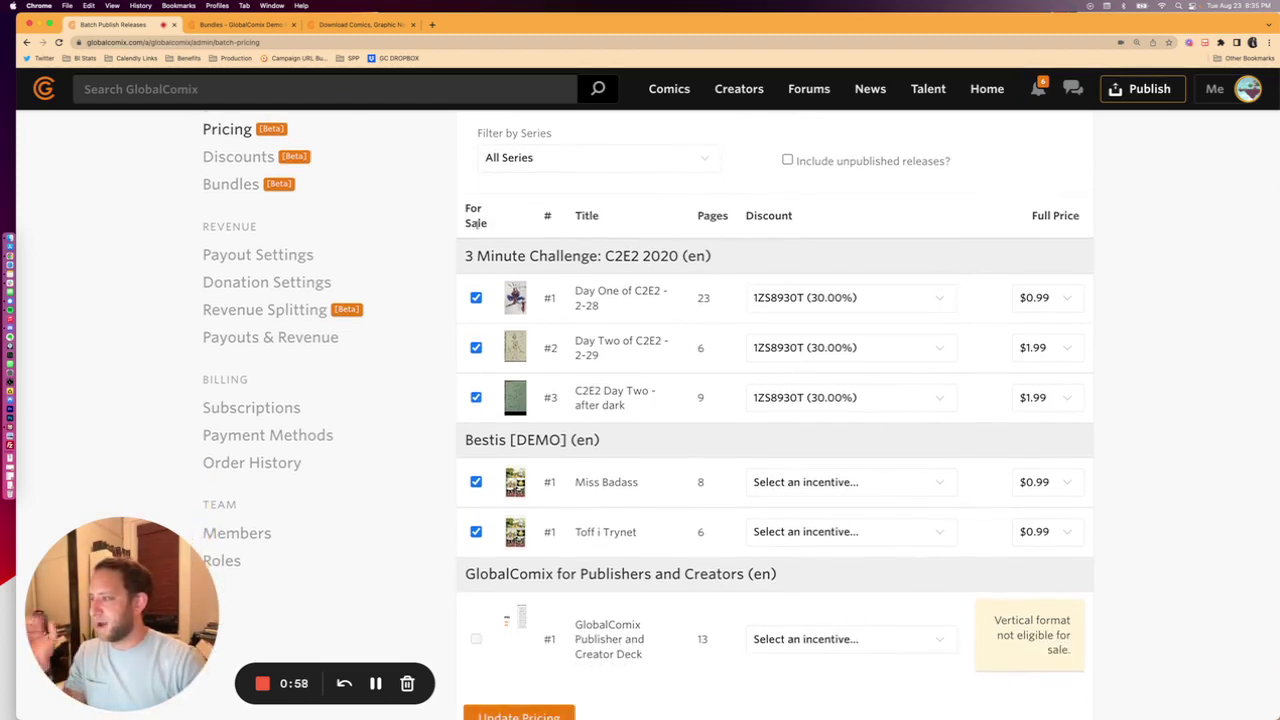
drag(466, 206, 482, 234)
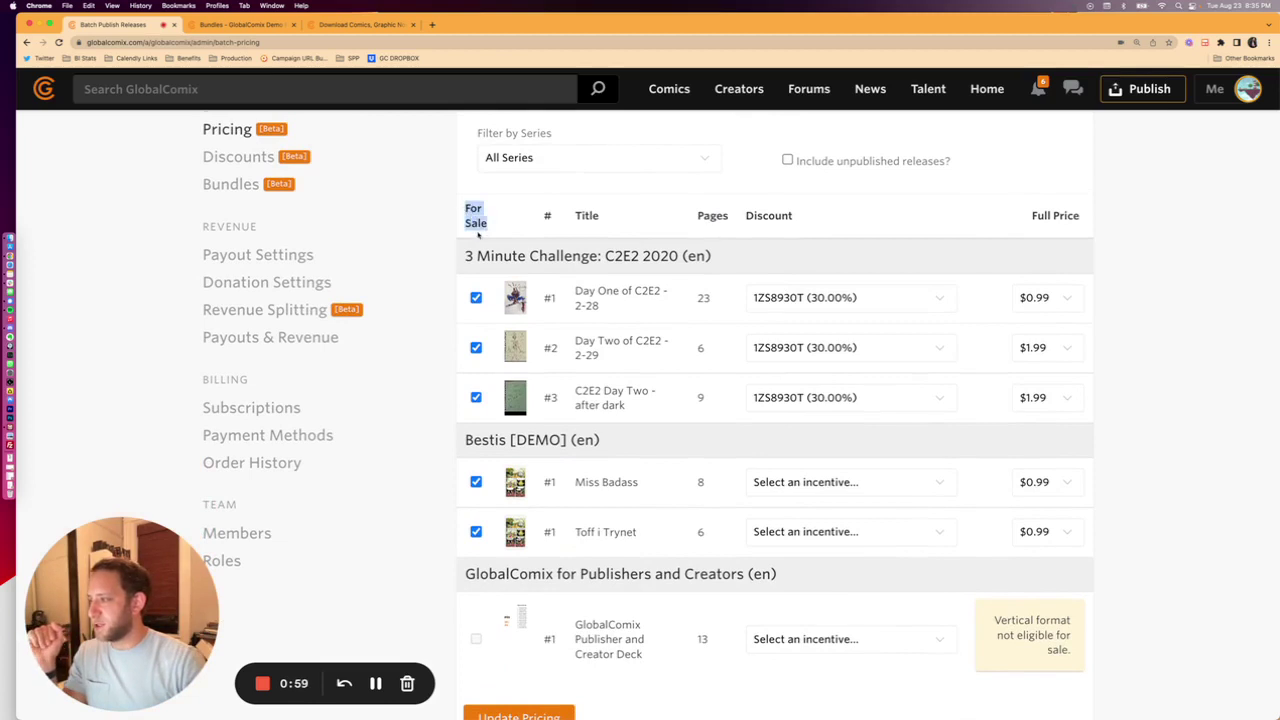
click(476, 298)
click(476, 298)
click(476, 348)
click(476, 348)
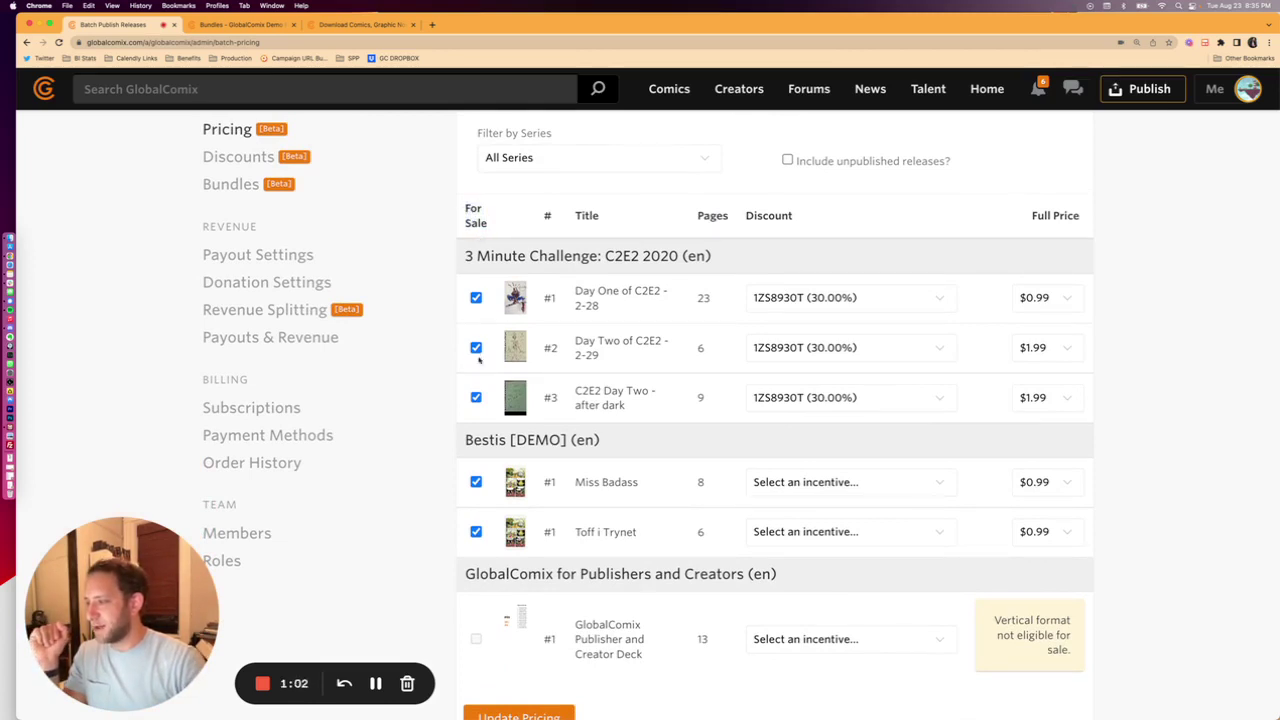
click(476, 397)
click(476, 397)
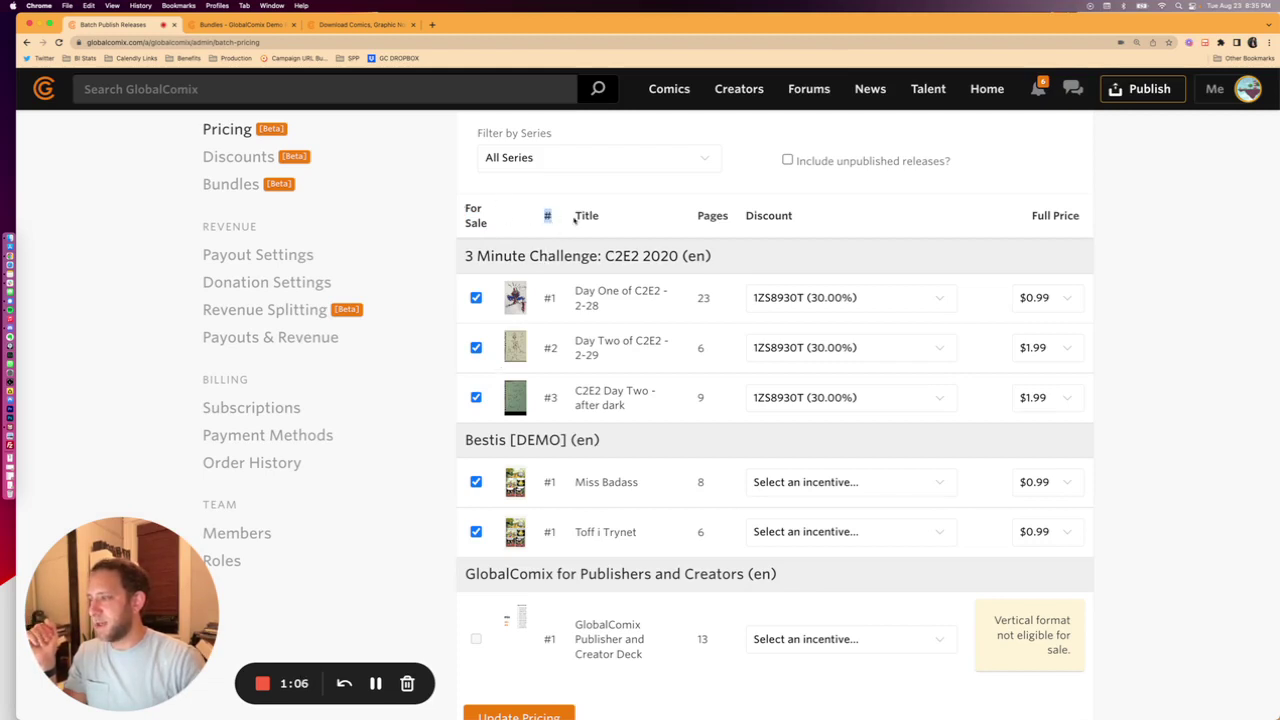
drag(574, 217, 601, 216)
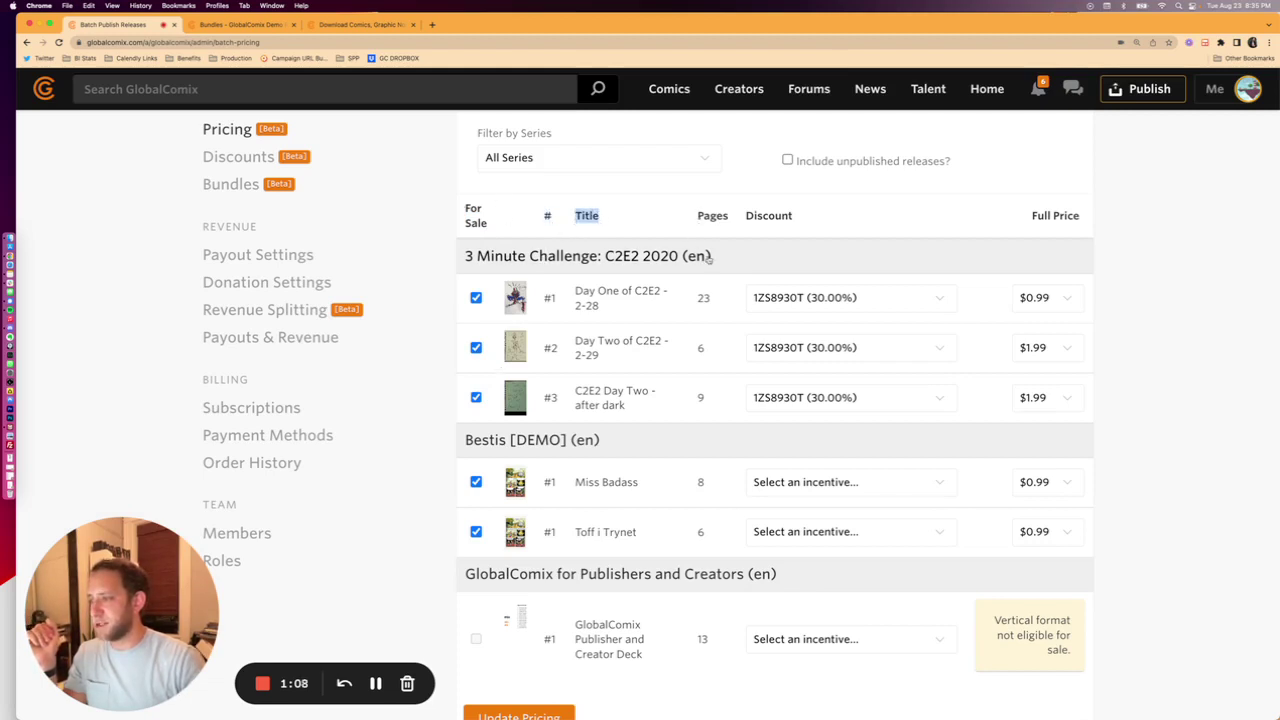
drag(700, 258, 506, 258)
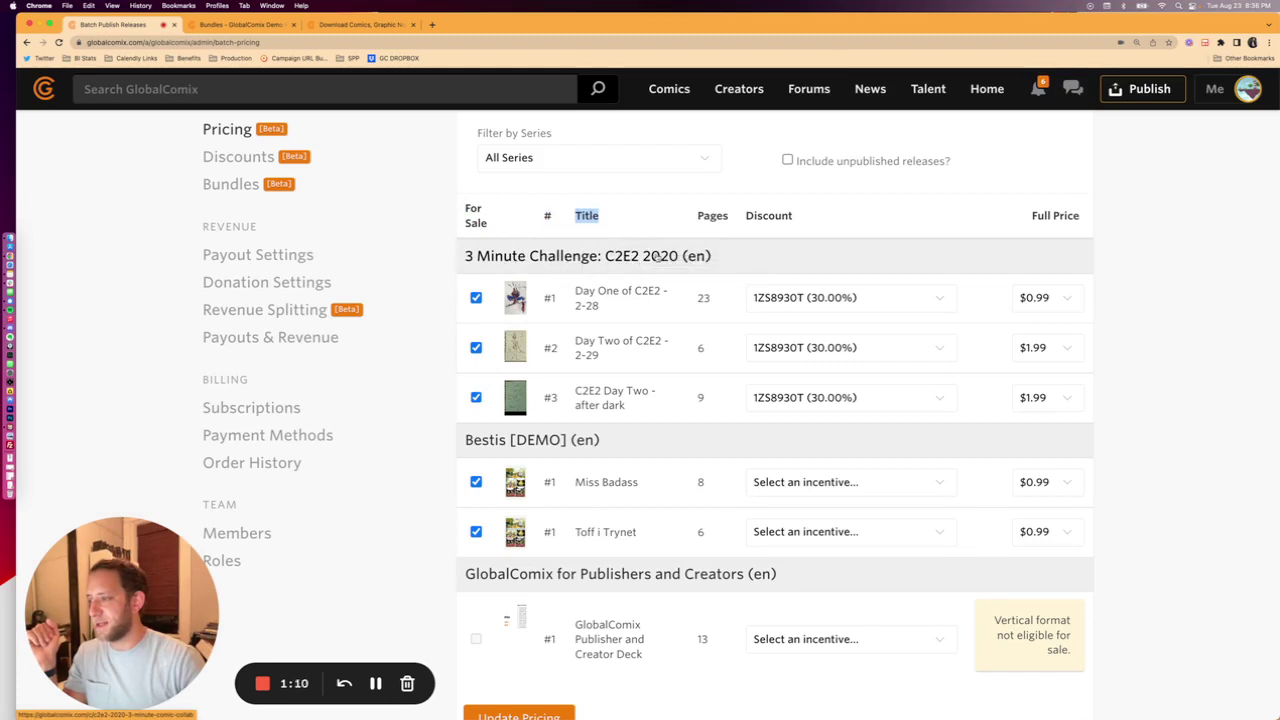
drag(697, 216, 733, 217)
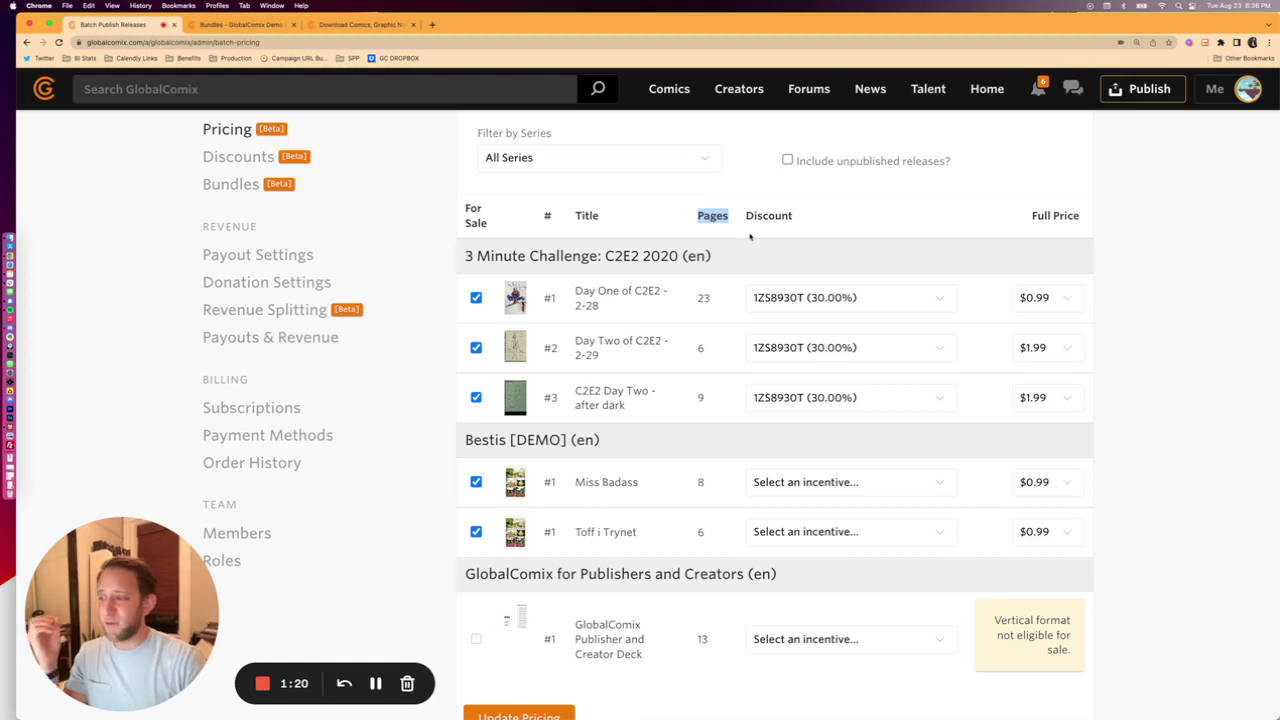
drag(748, 220, 816, 220)
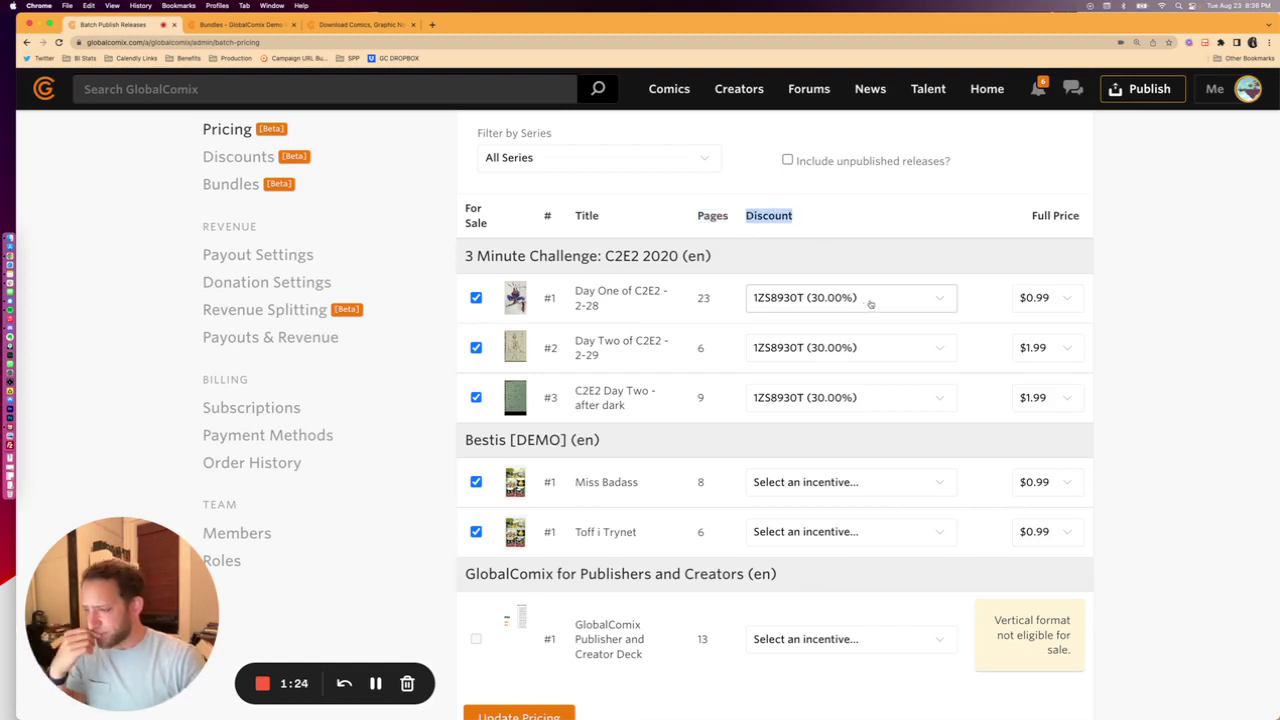
click(860, 489)
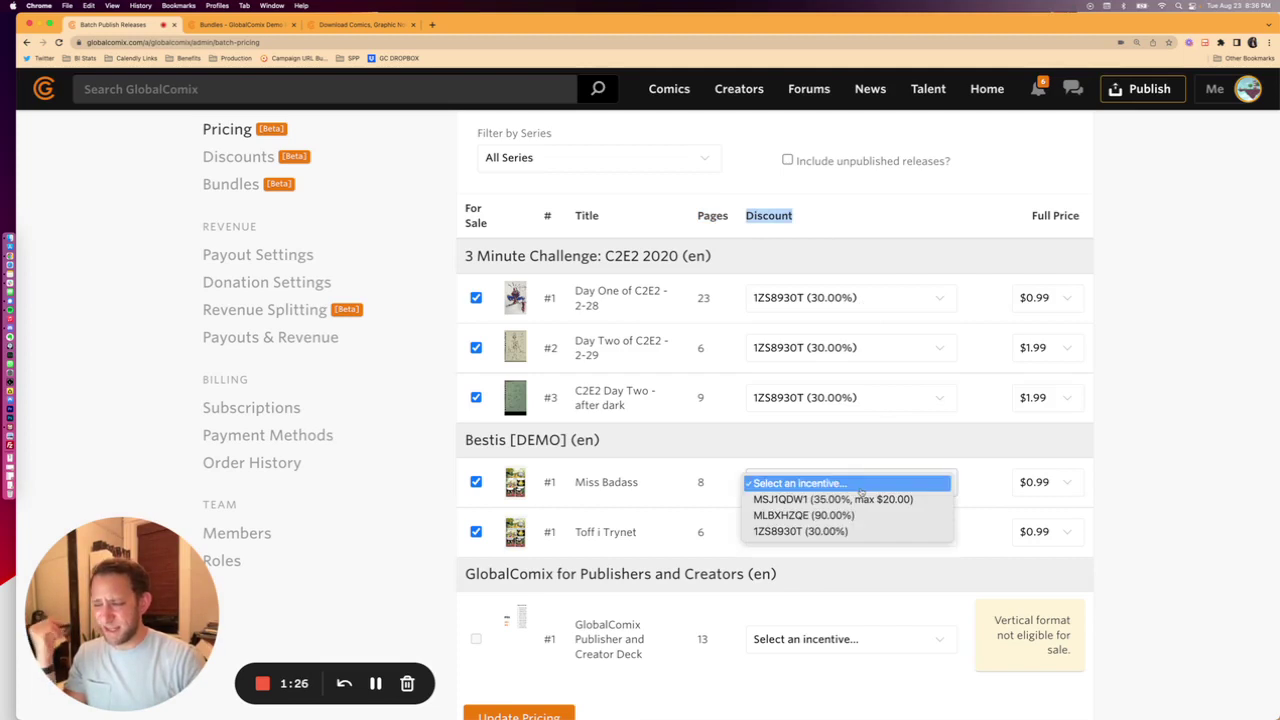
click(860, 491)
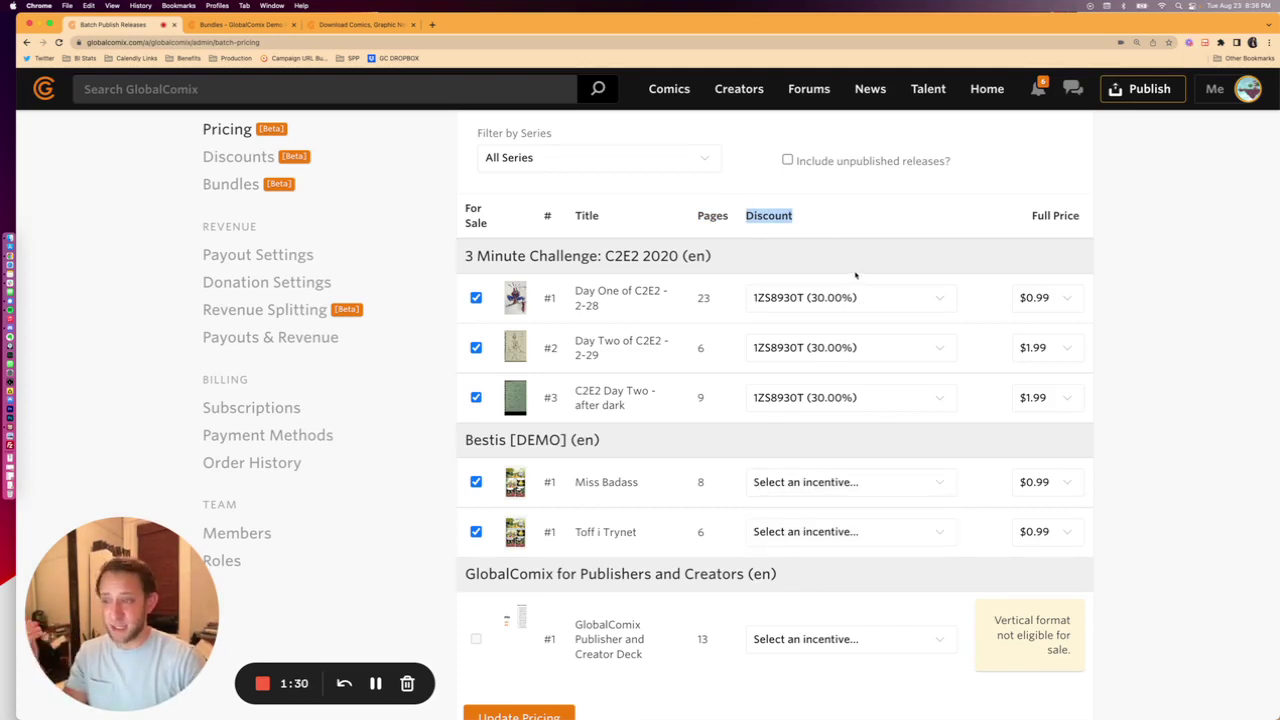
drag(1030, 215, 1082, 215)
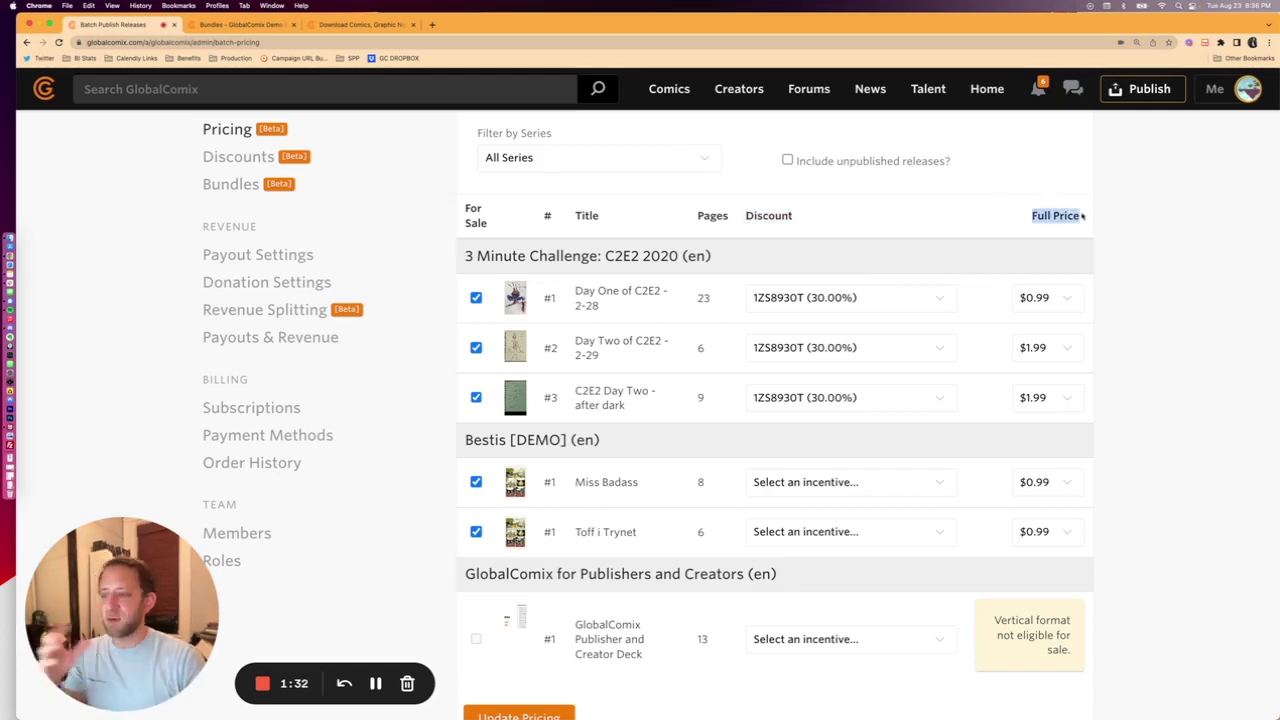
Set $1.99 full prices for the C2E2 releases, Miss Badass and Toff i Trynet
click(1062, 309)
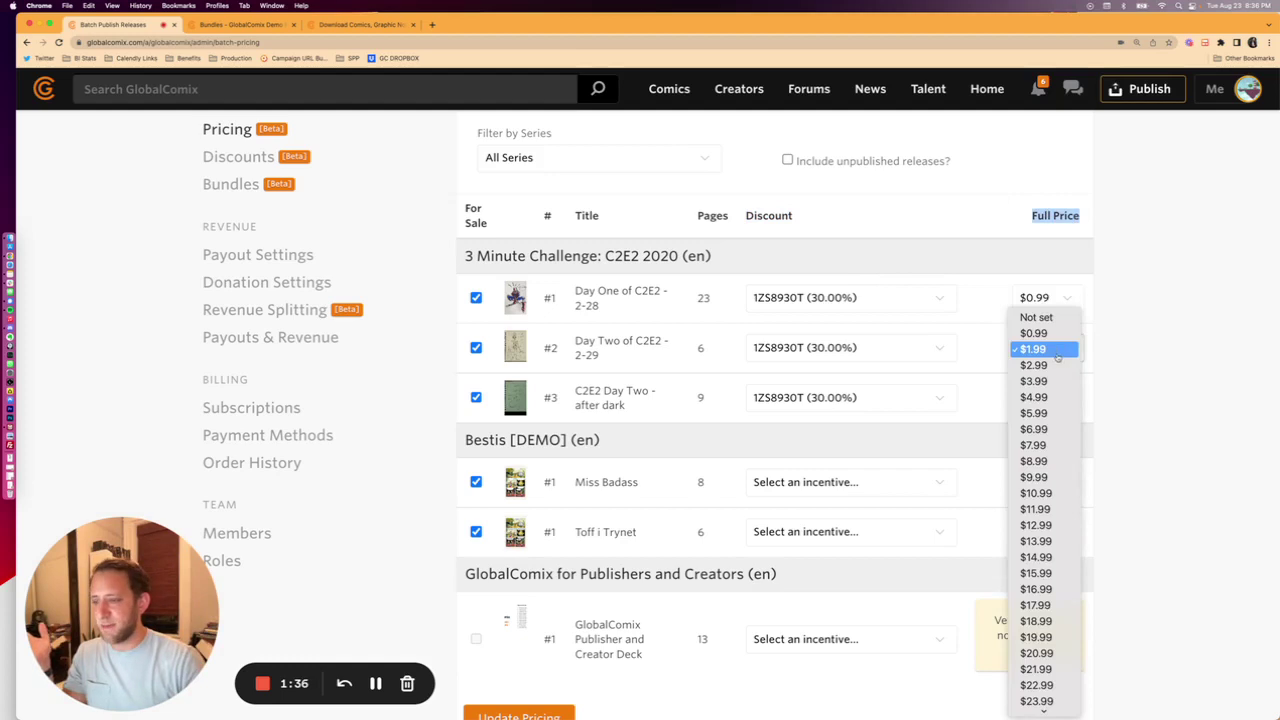
click(1057, 357)
click(1055, 410)
click(1054, 402)
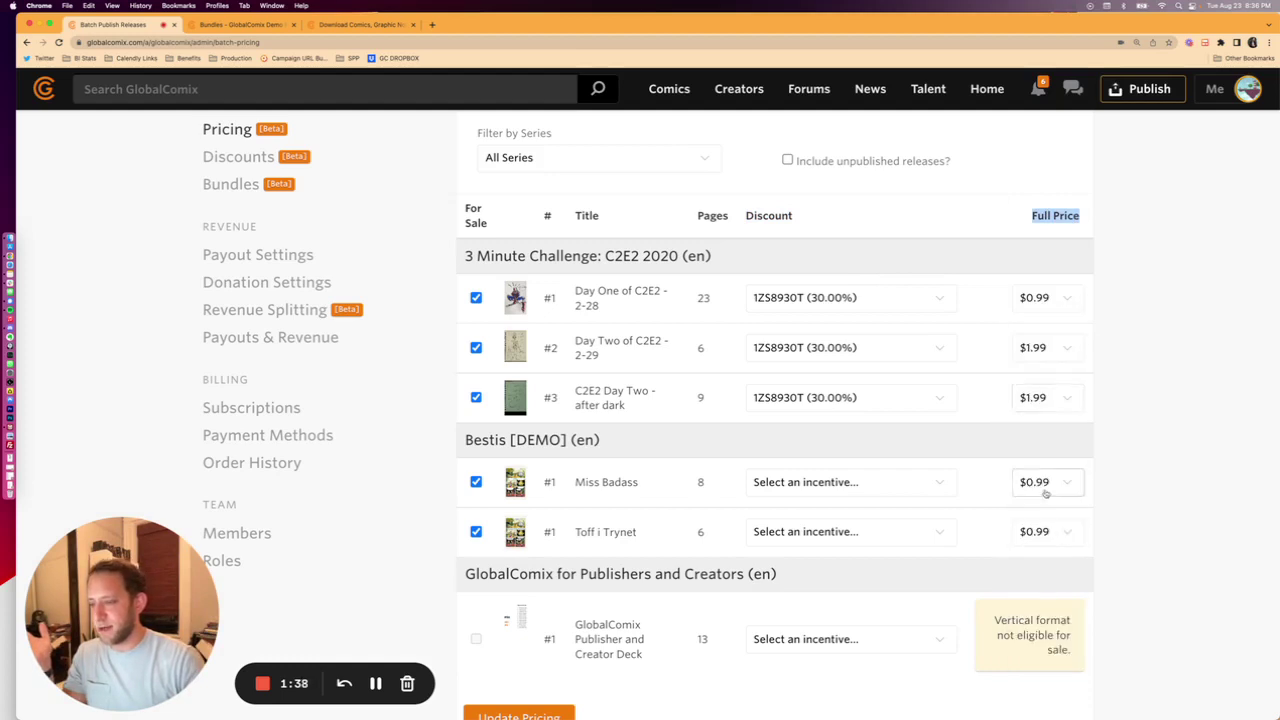
click(1045, 484)
click(1036, 498)
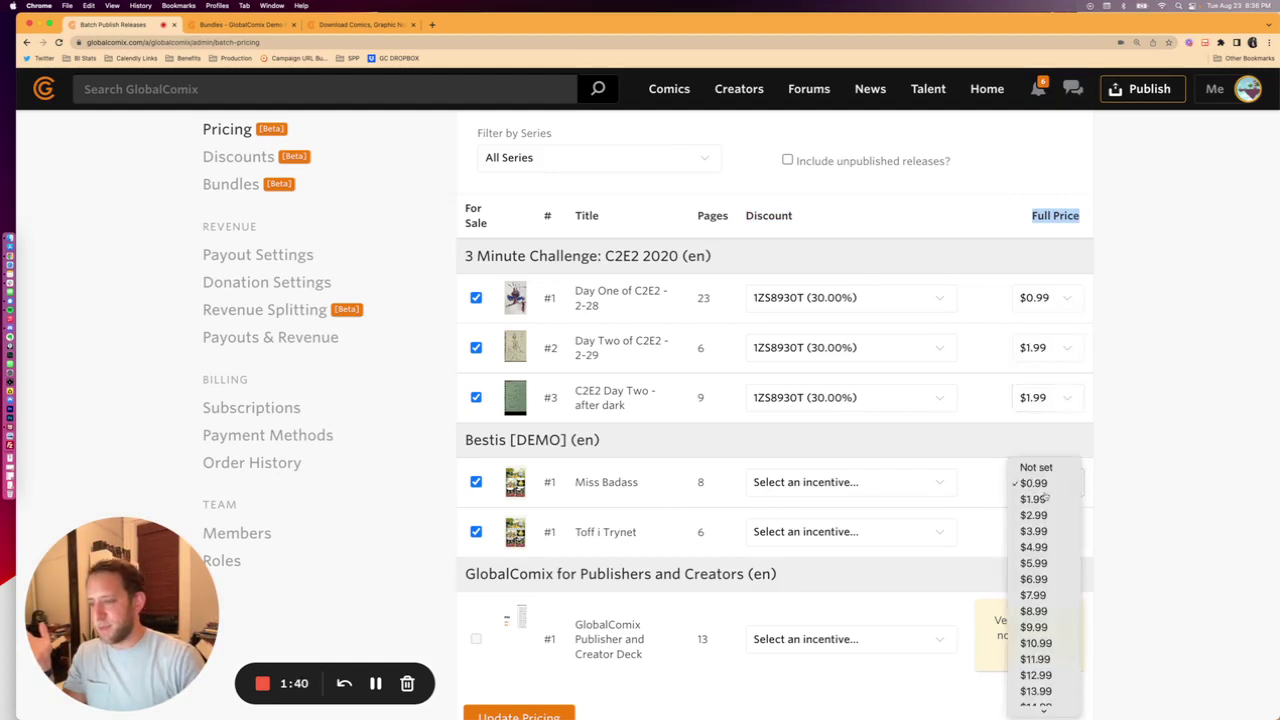
click(1040, 534)
click(1033, 549)
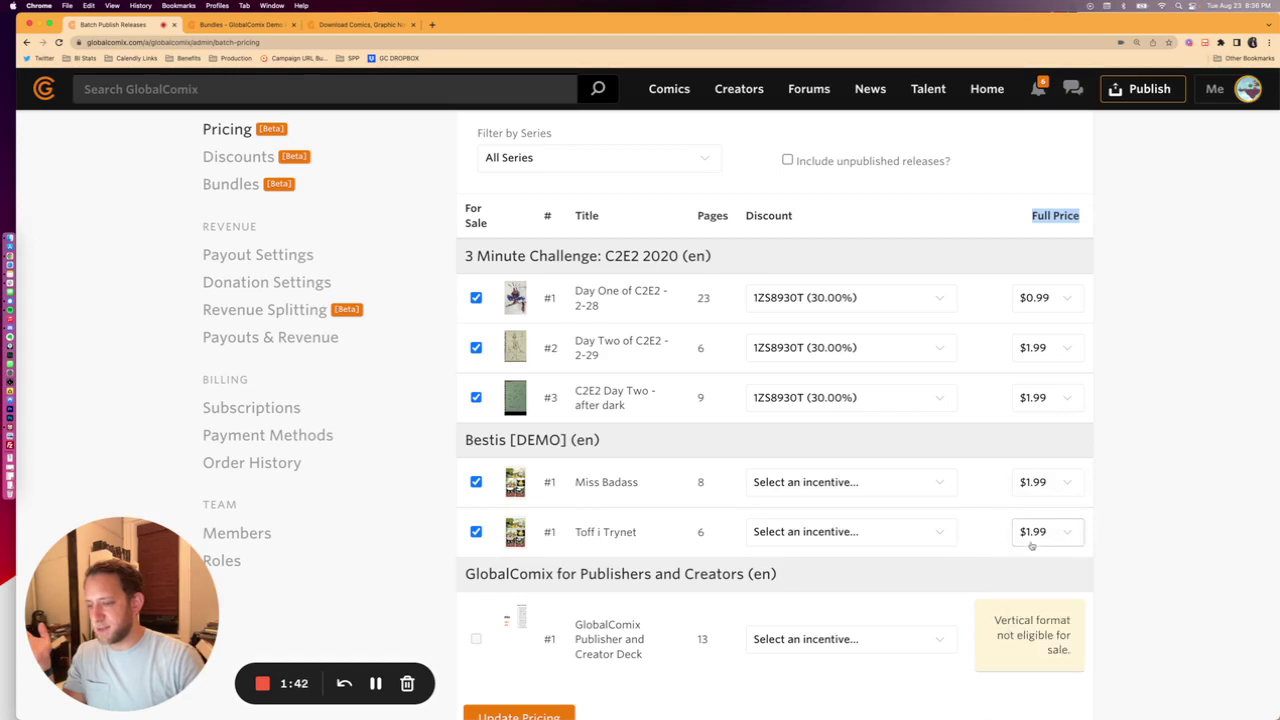
Review the pricing table, highlighting the note that vertical-format releases aren't eligible
scroll(993, 532, down, 1)
scroll(993, 531, down, 1)
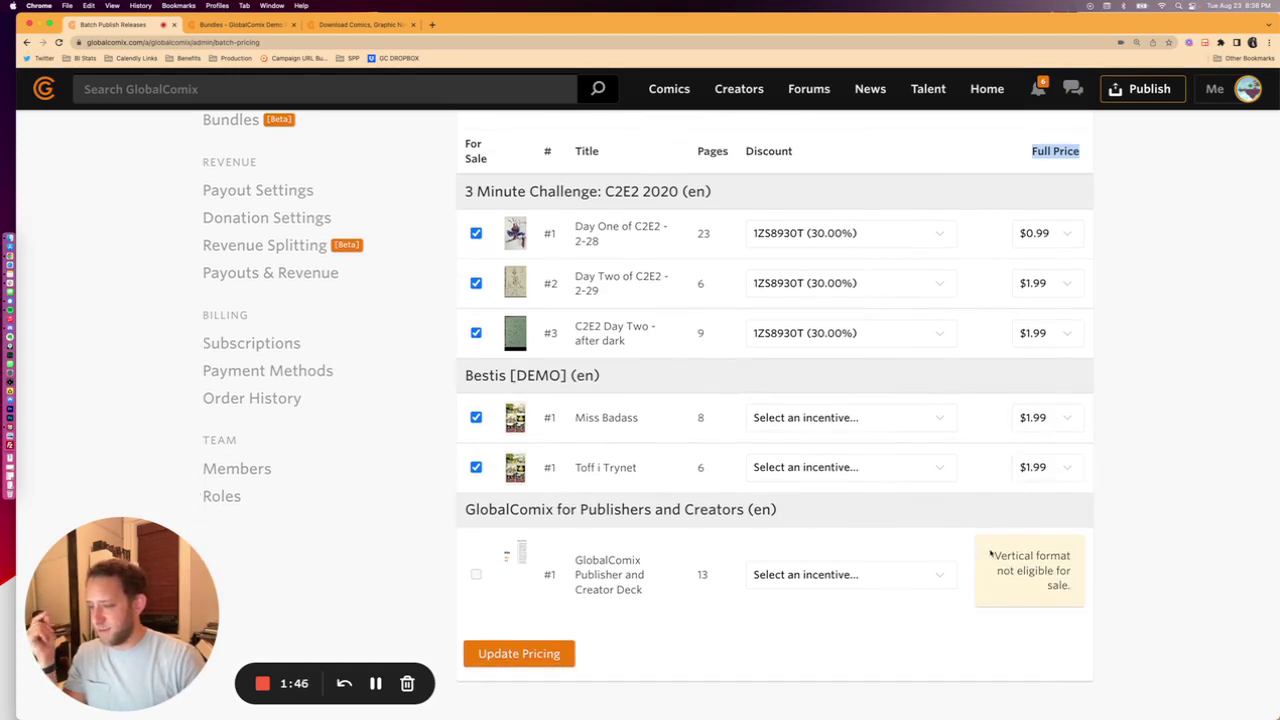
drag(991, 553, 1075, 585)
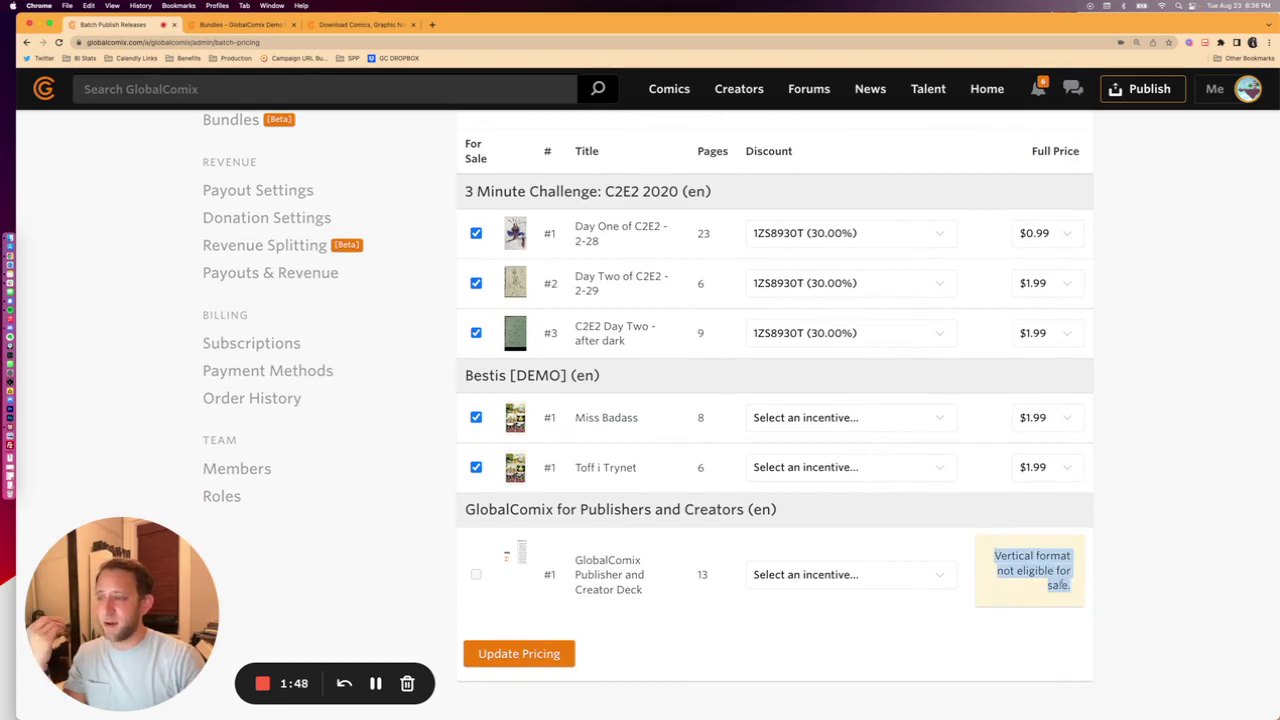
scroll(1073, 590, up, 2)
scroll(1061, 587, up, 2)
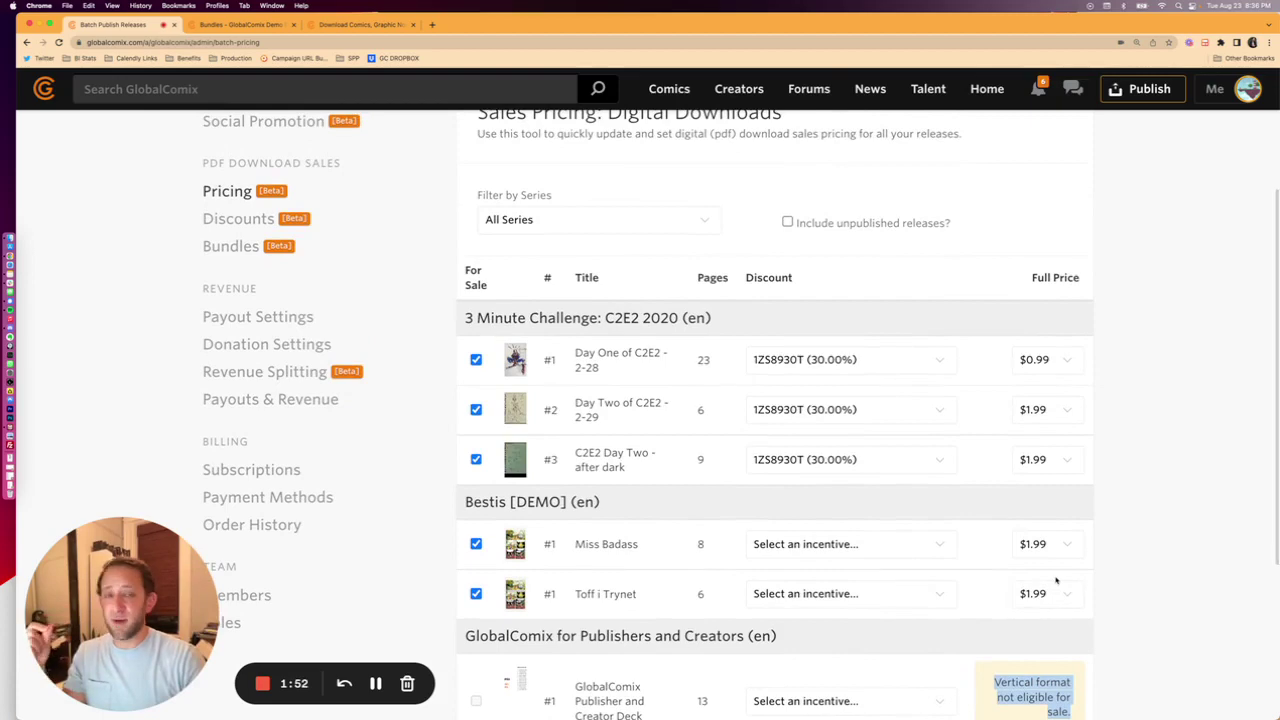
scroll(855, 410, up, 1)
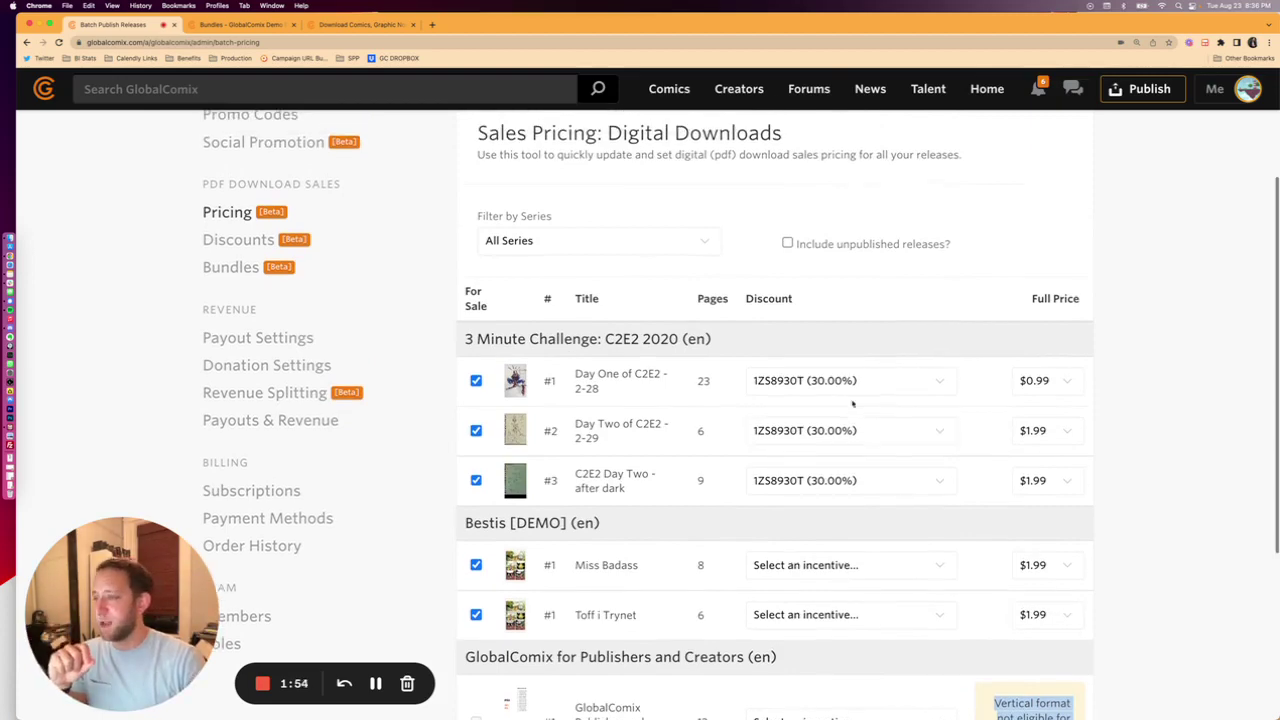
scroll(857, 425, up, 3)
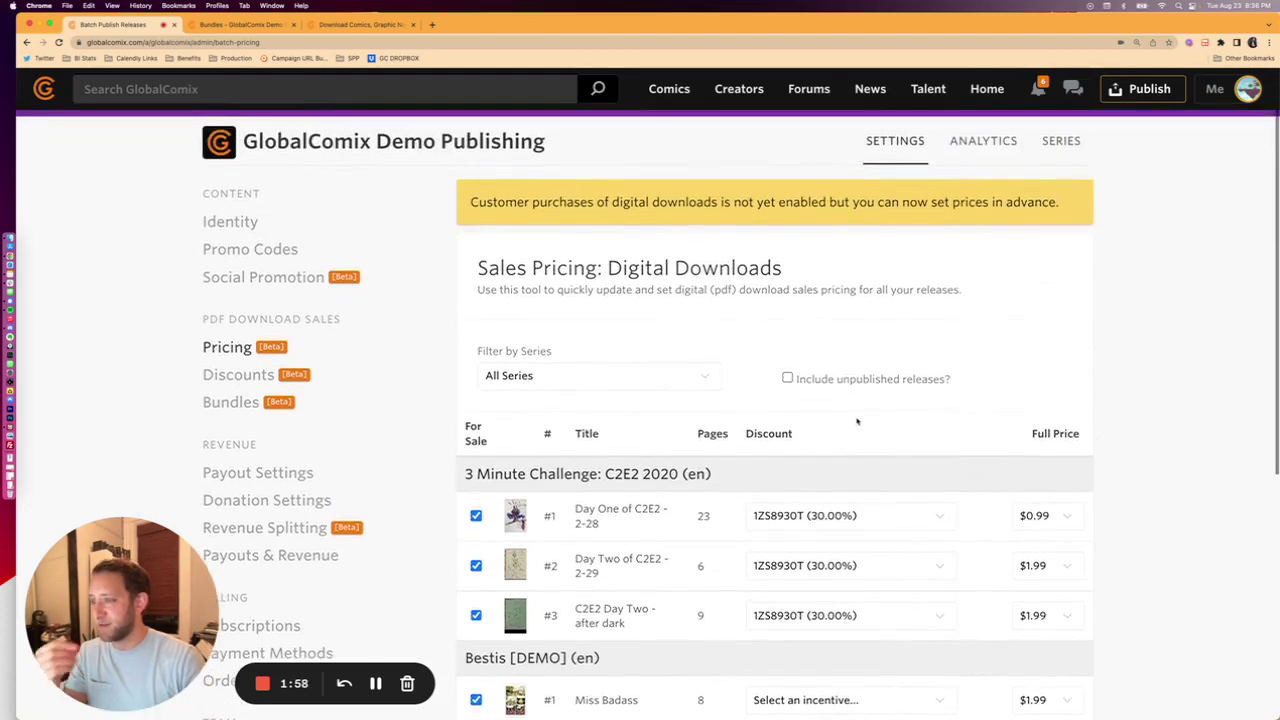
scroll(855, 418, down, 3)
scroll(853, 418, down, 5)
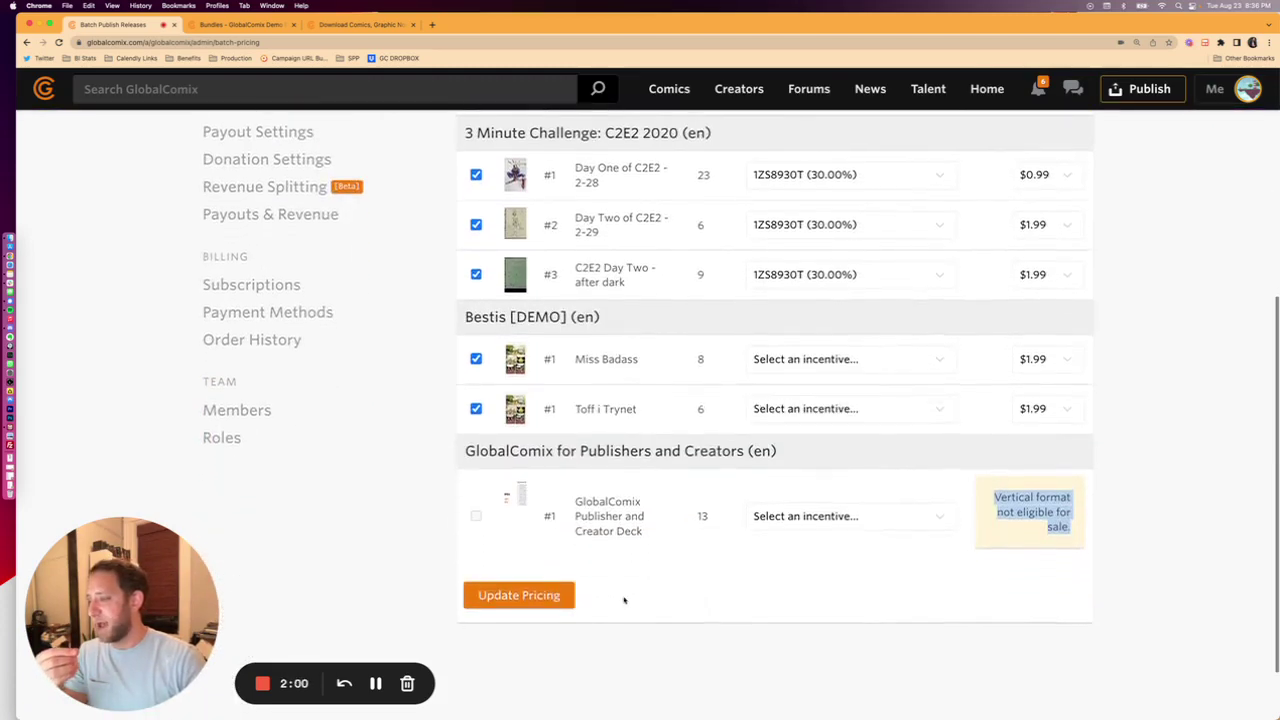
Save the release pricing changes with Update Pricing and return to the top of the page
click(519, 516)
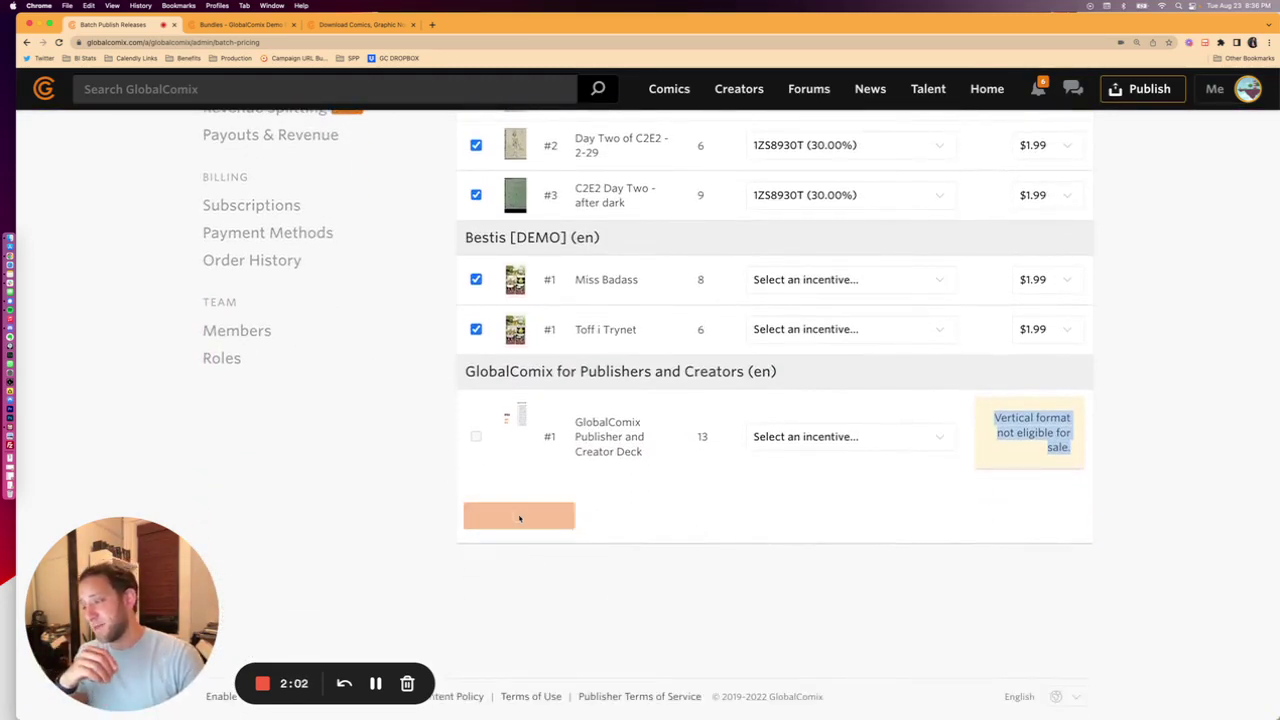
scroll(507, 588, down, 7)
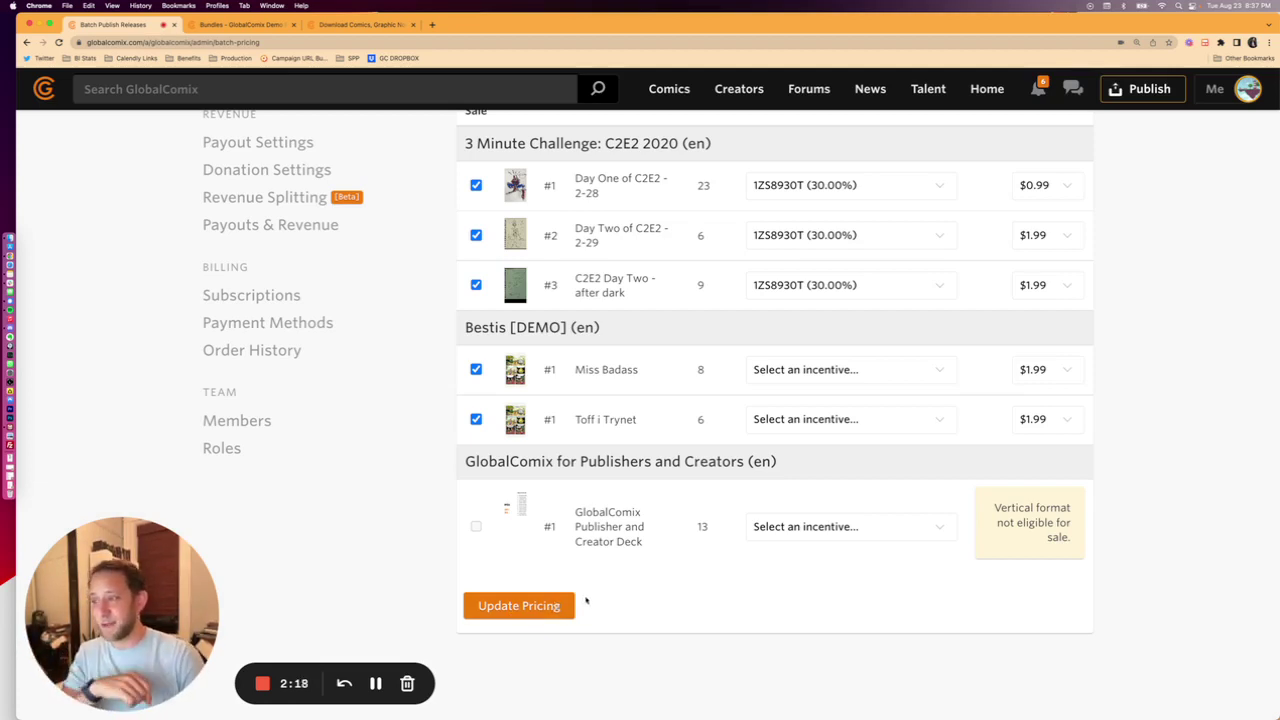
scroll(606, 583, up, 1)
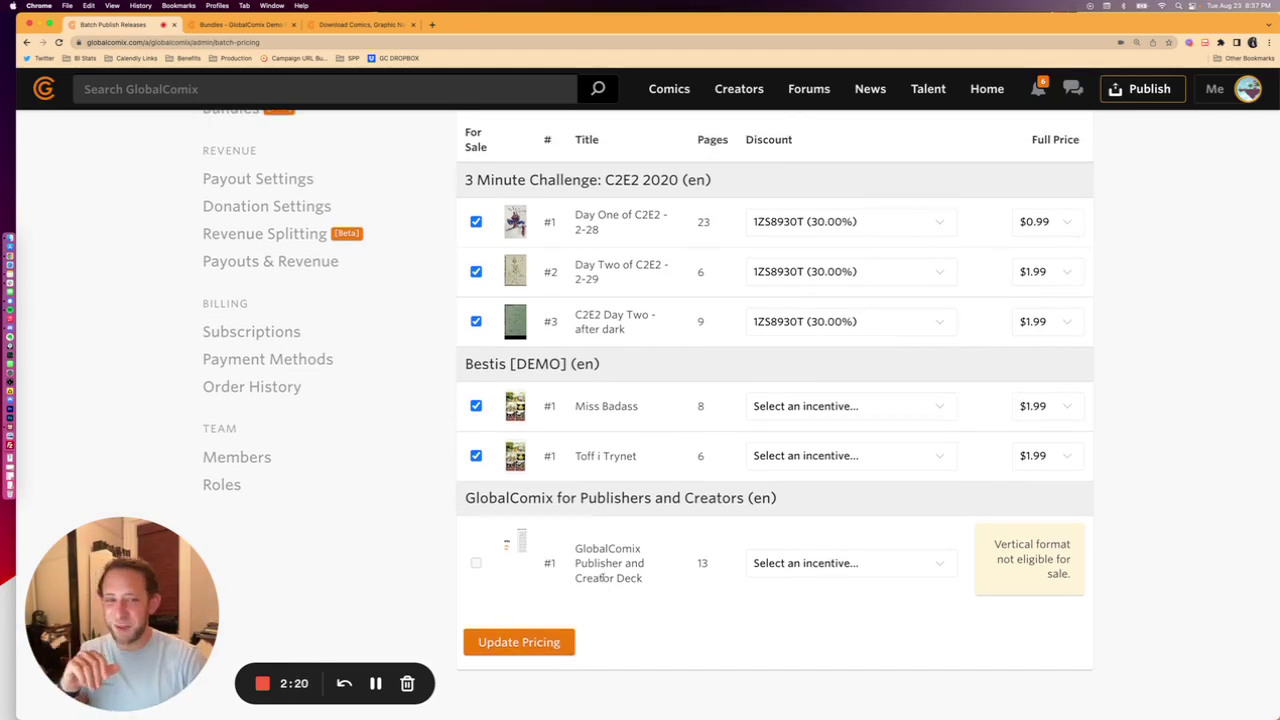
scroll(592, 575, up, 4)
scroll(589, 589, up, 1)
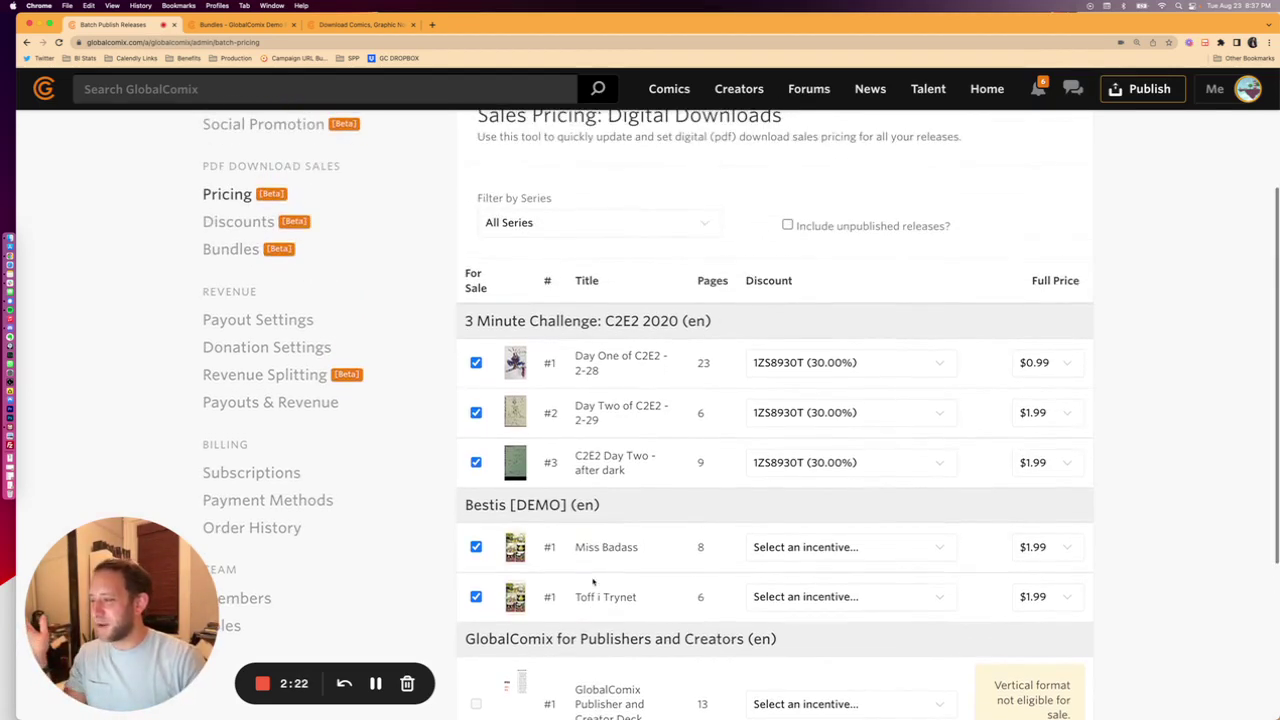
On the Discounts page, start a new discount at 50% off, $0 maximum, 250 purchases
click(240, 222)
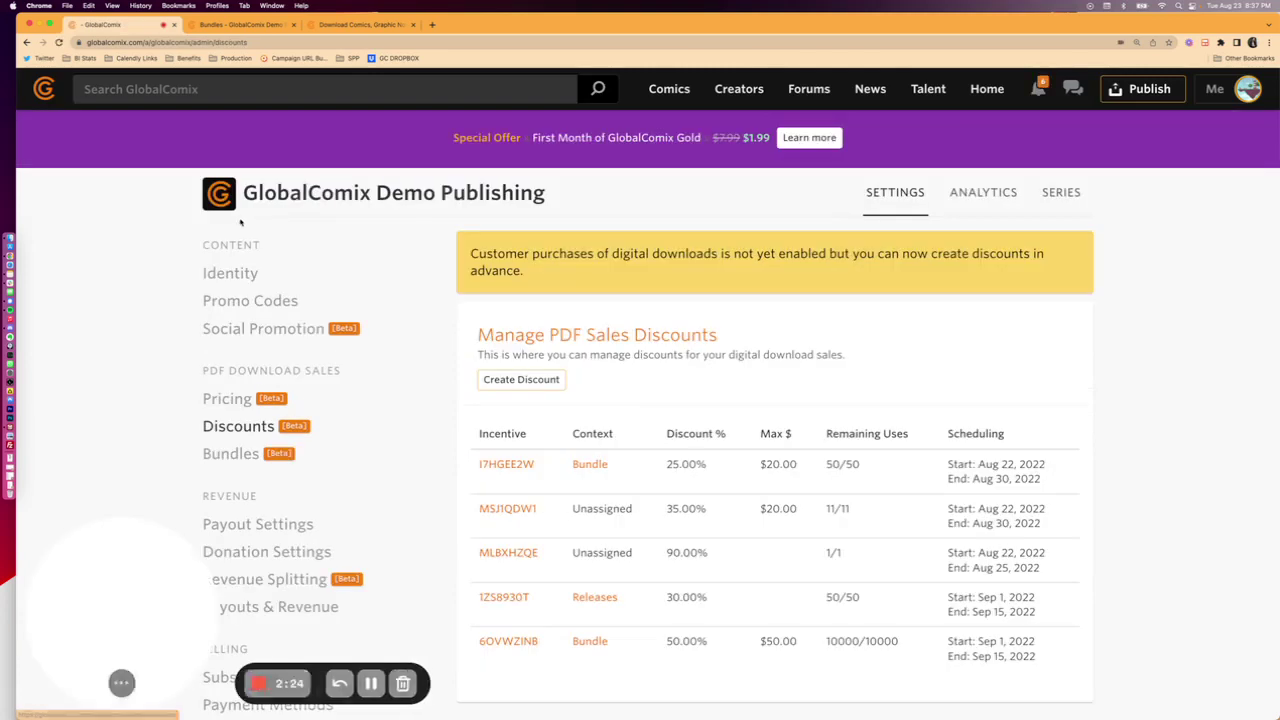
scroll(616, 393, down, 3)
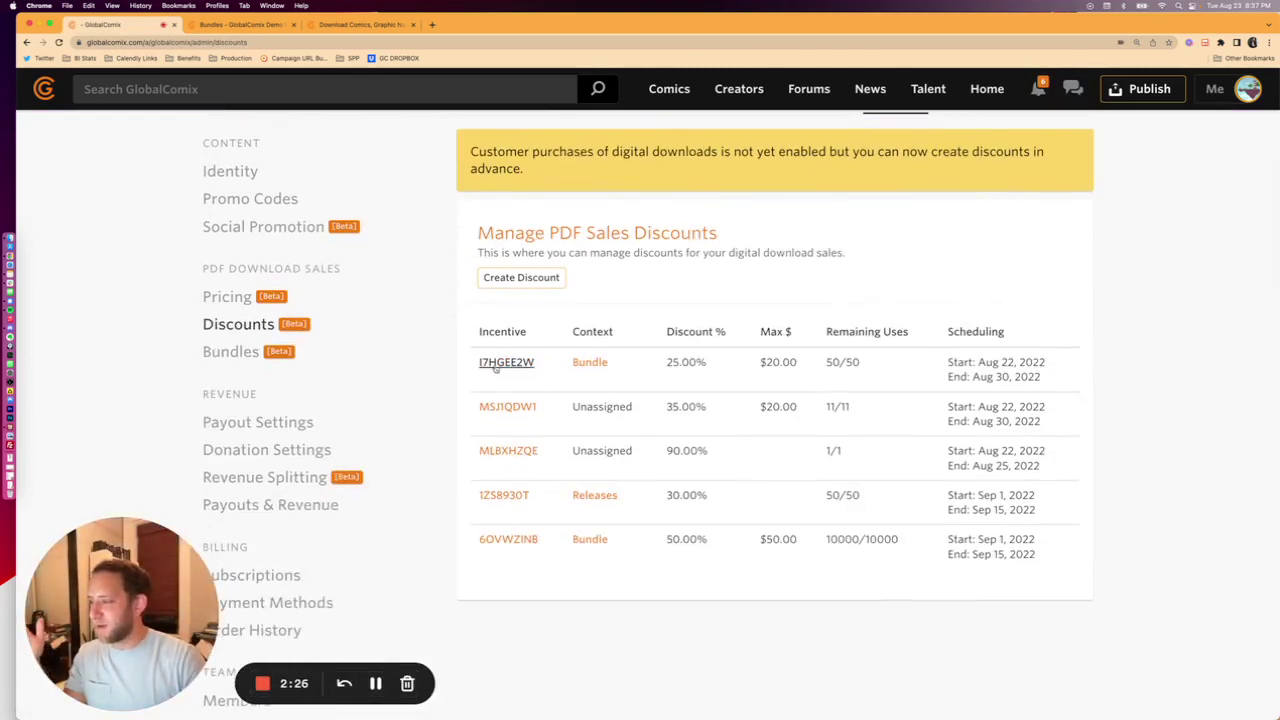
click(548, 283)
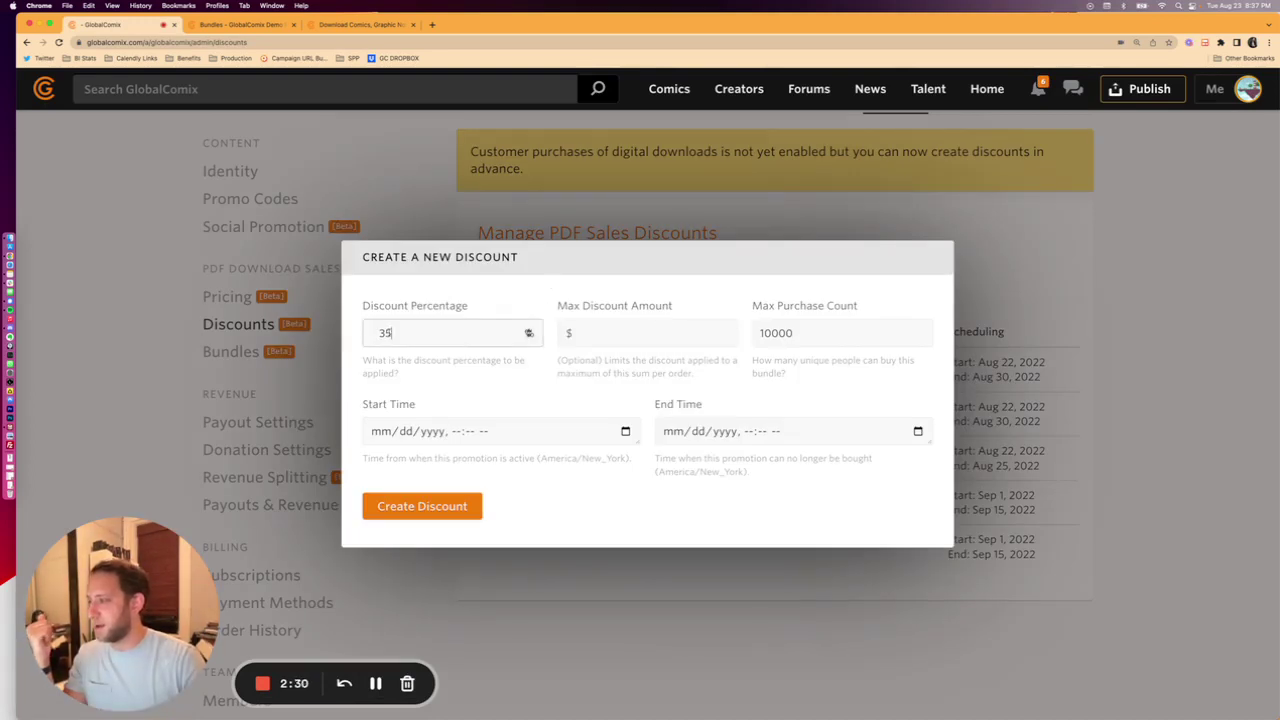
click(528, 329)
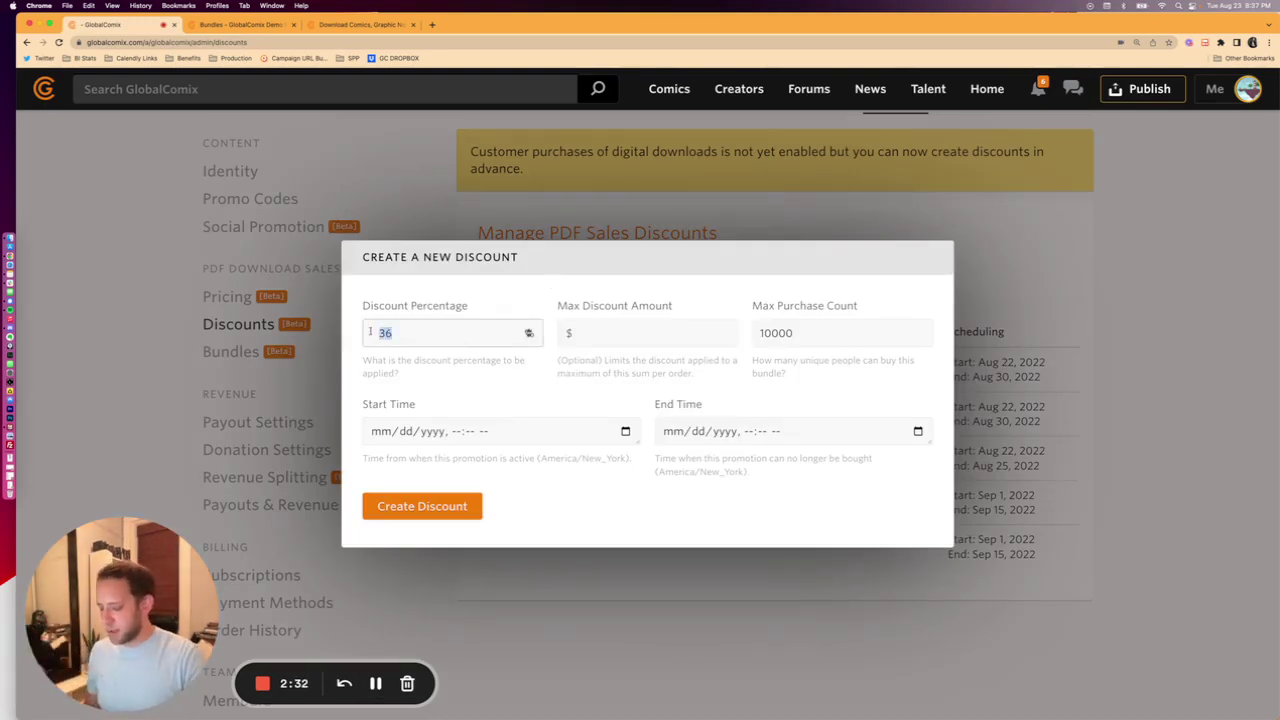
text(50)
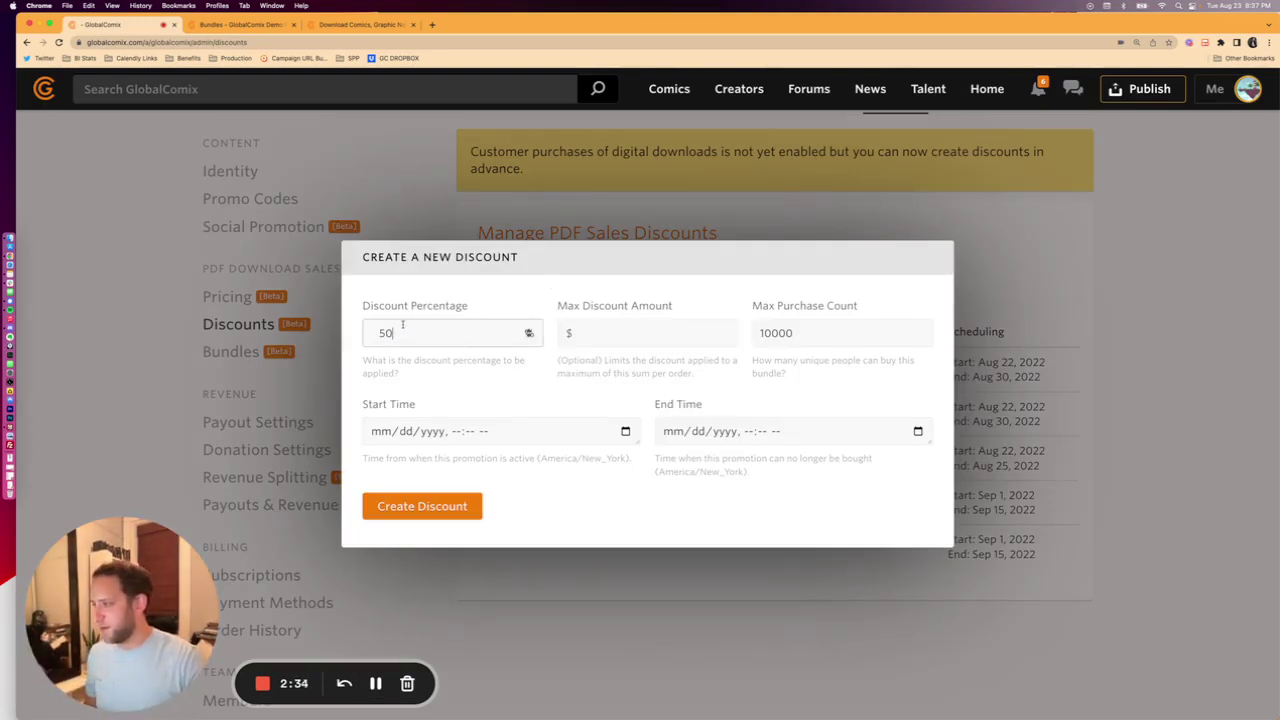
click(582, 331)
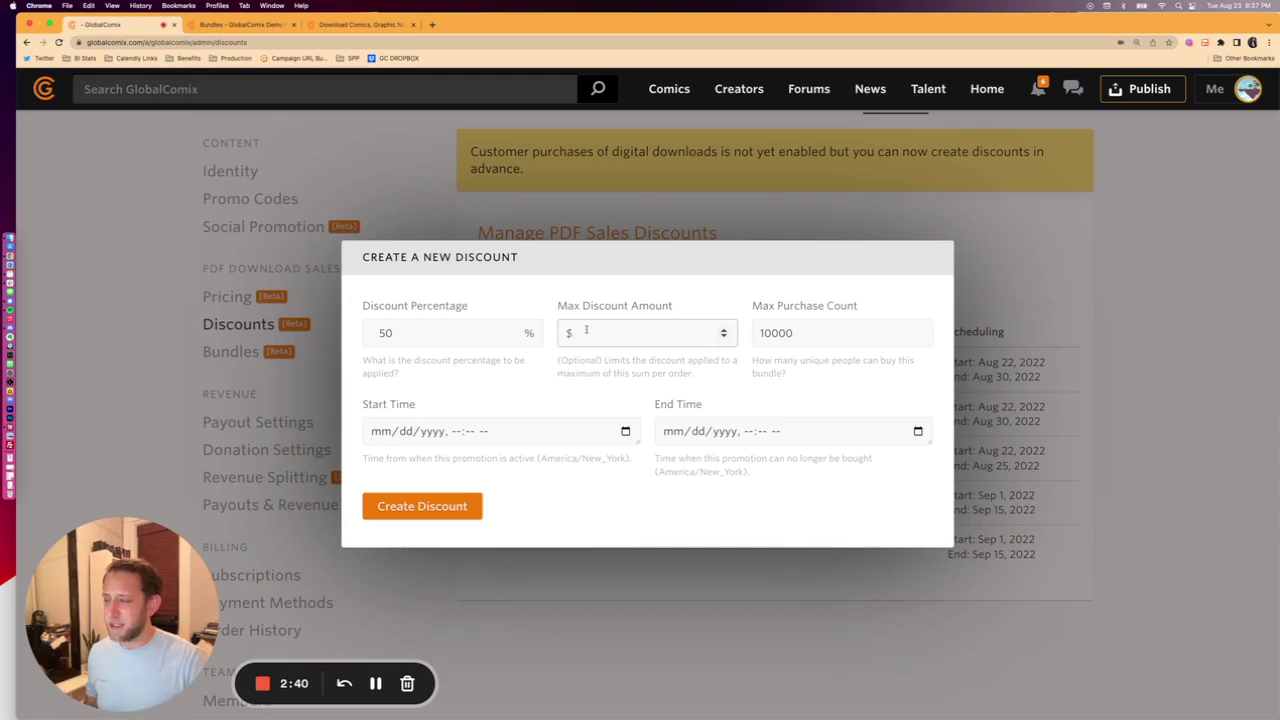
scroll(700, 326, down, 2)
scroll(647, 336, up, 2)
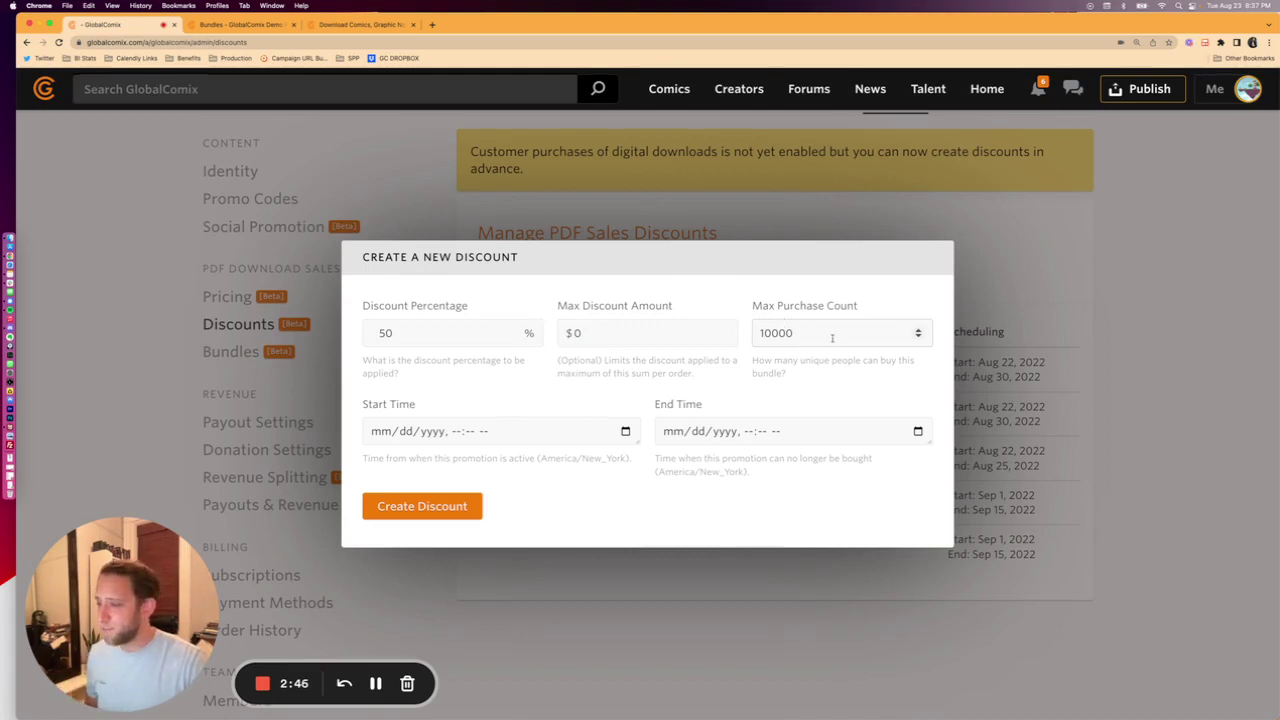
drag(832, 338, 675, 320)
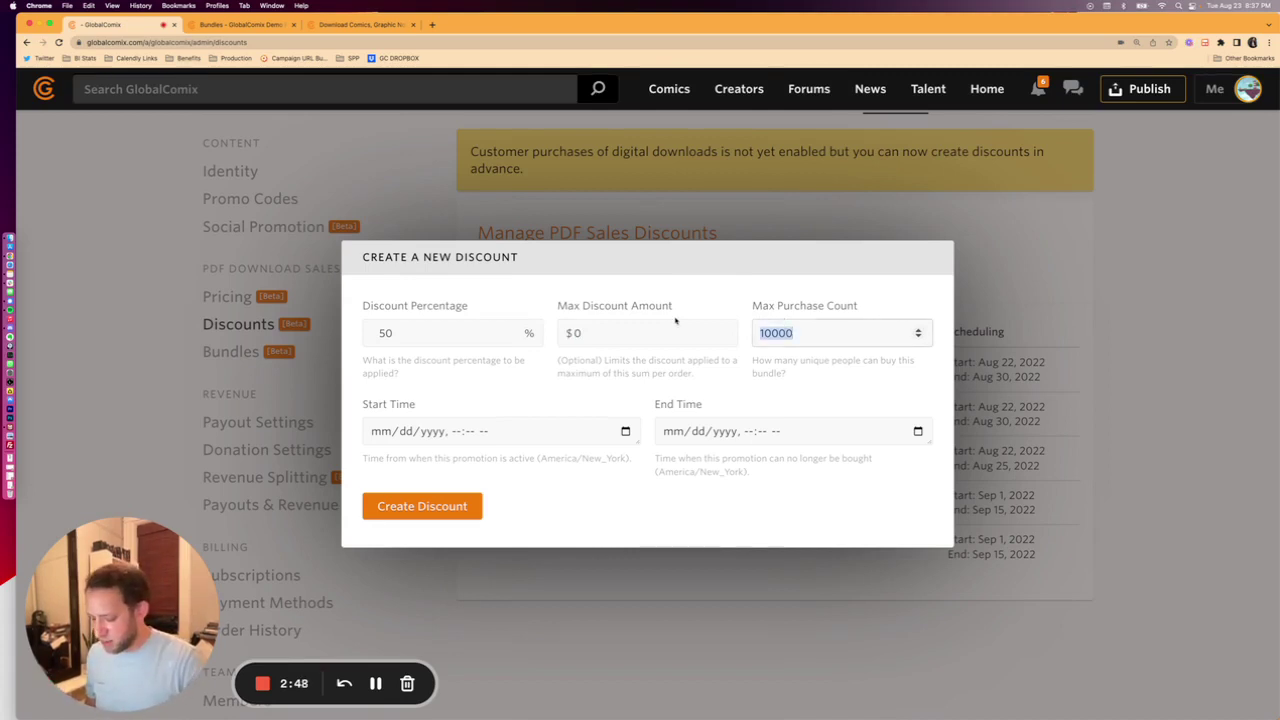
text(250)
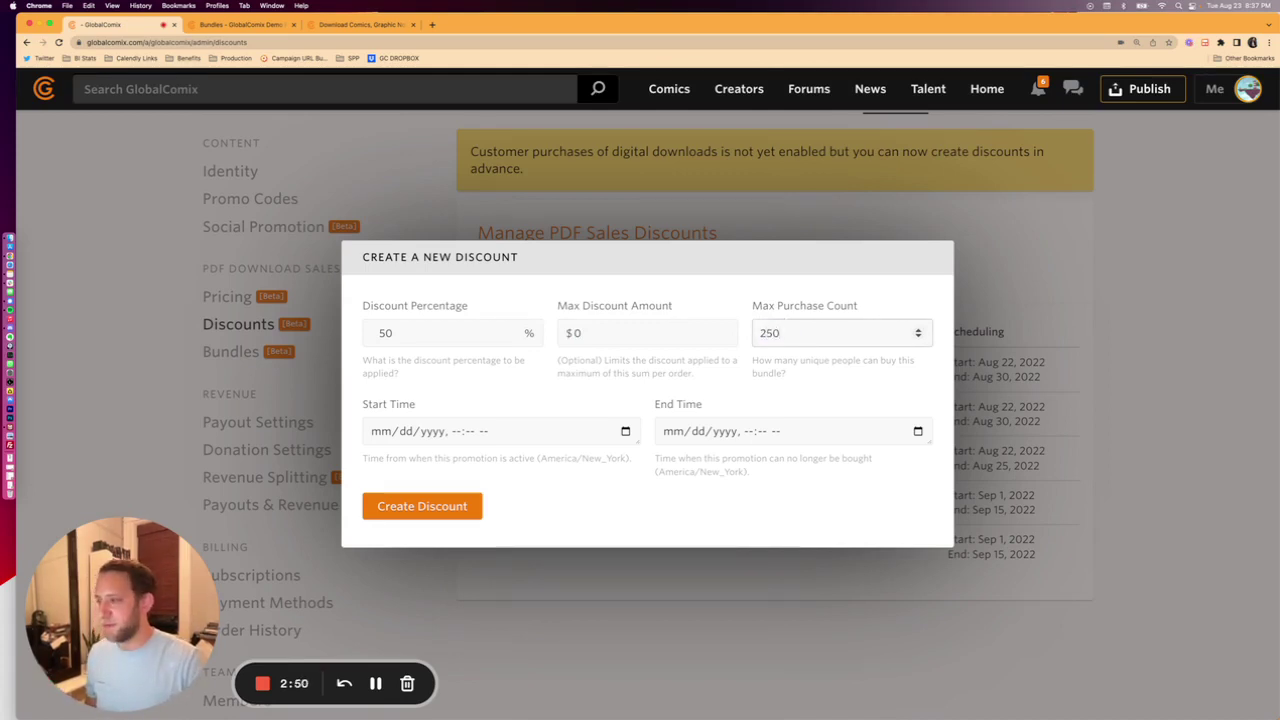
click(613, 384)
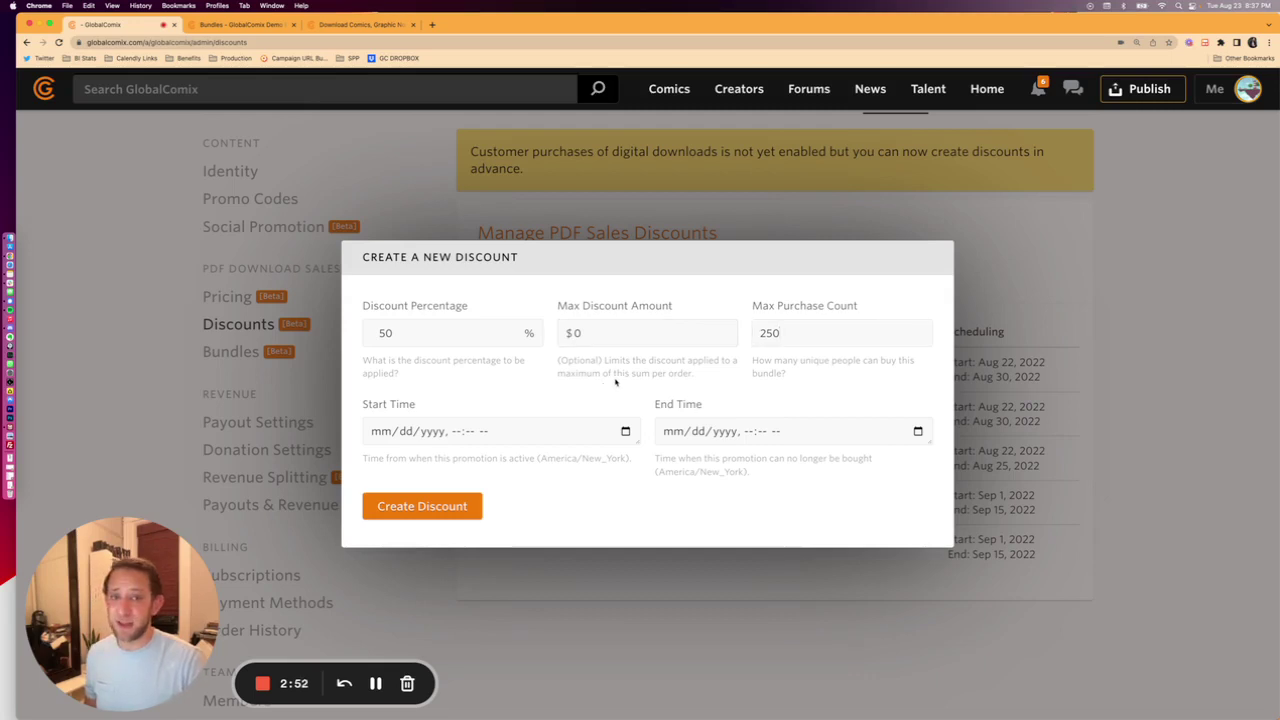
Set the discount to start 08/23/2022 at 12:00 PM and end on 08/30/2022
click(373, 434)
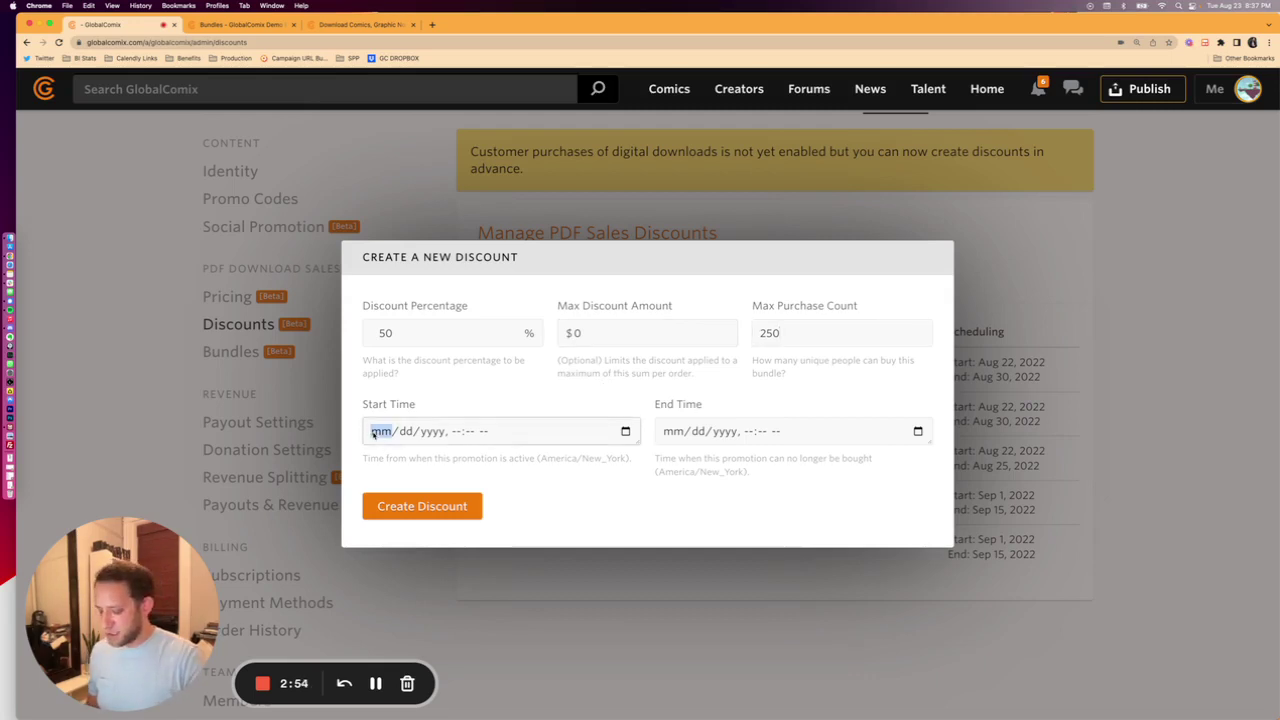
text(08/dd/yyyy, --:-- --)
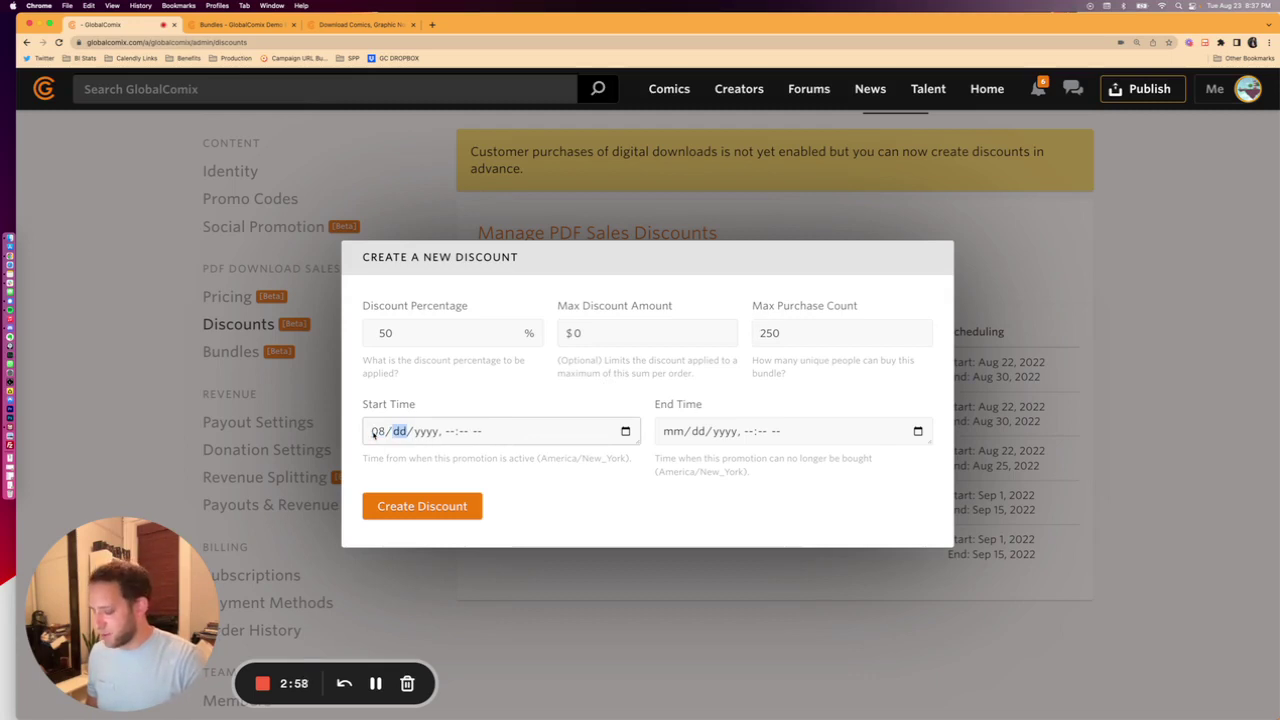
text(2320221)
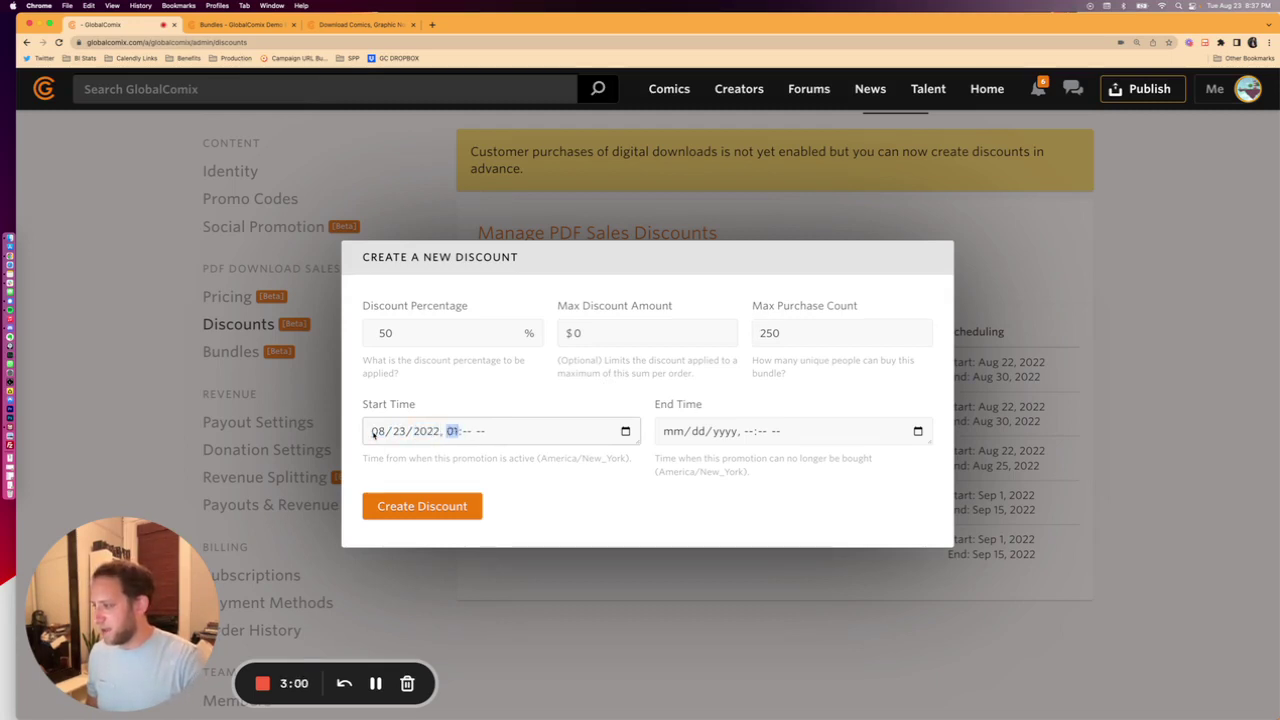
text(200p)
key(Tab)
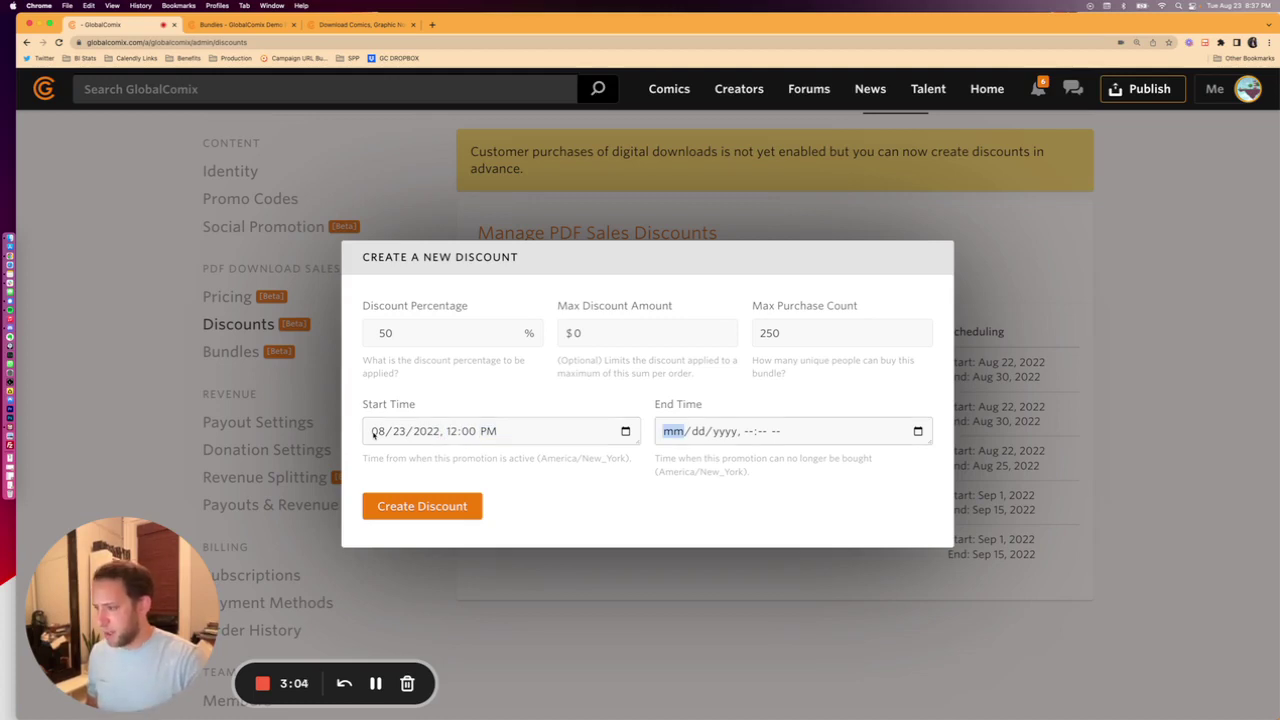
text(08302022)
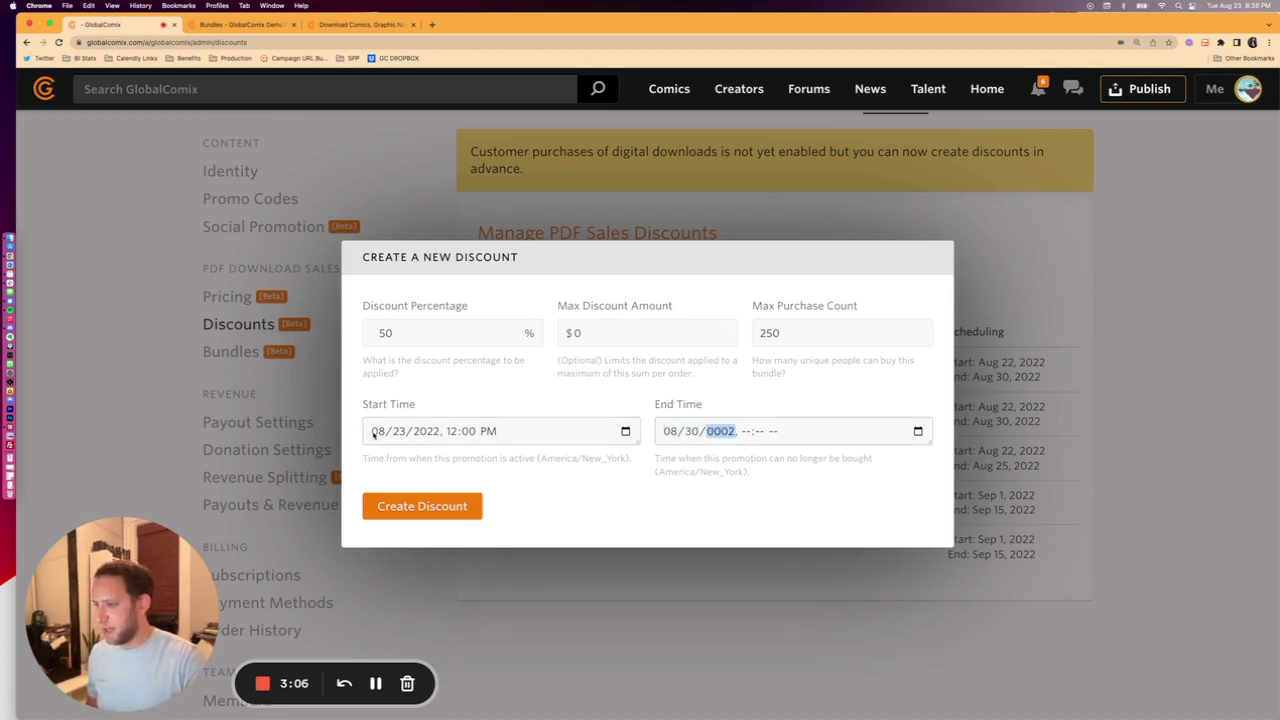
key(Tab)
Finish the end time at 11:59 PM, create the 50% discount, and save it
text(1159p)
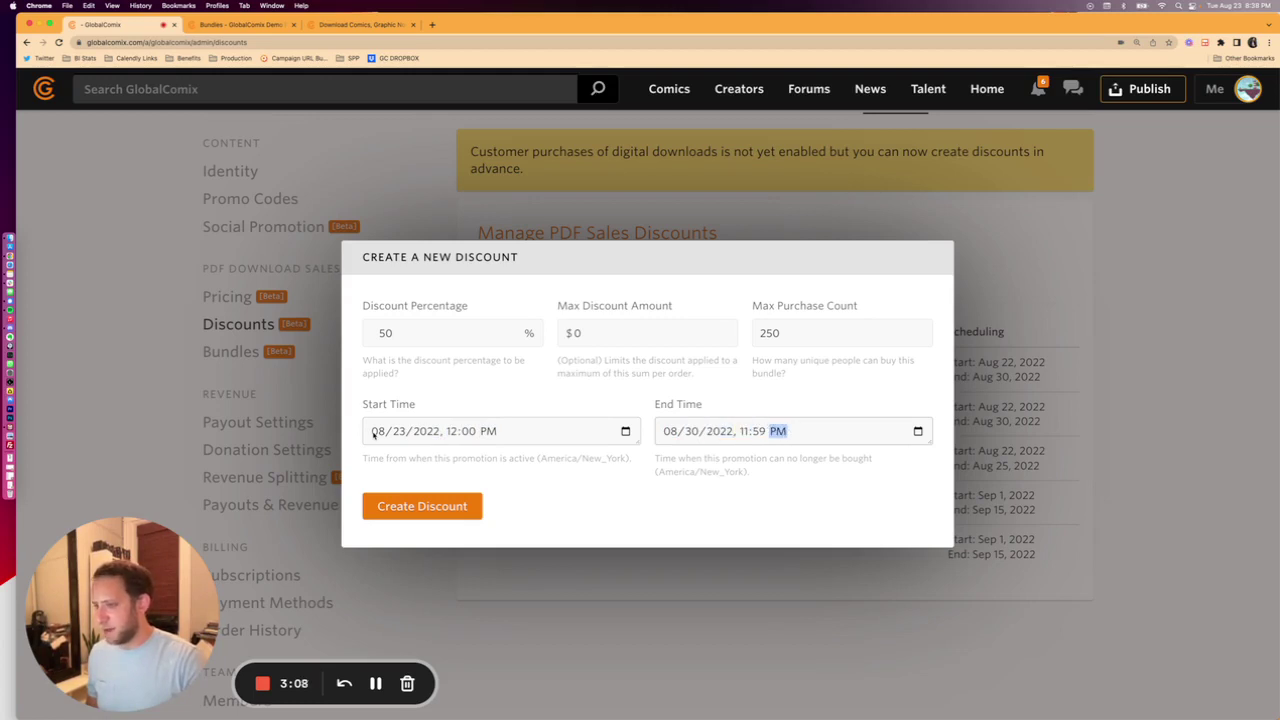
click(380, 507)
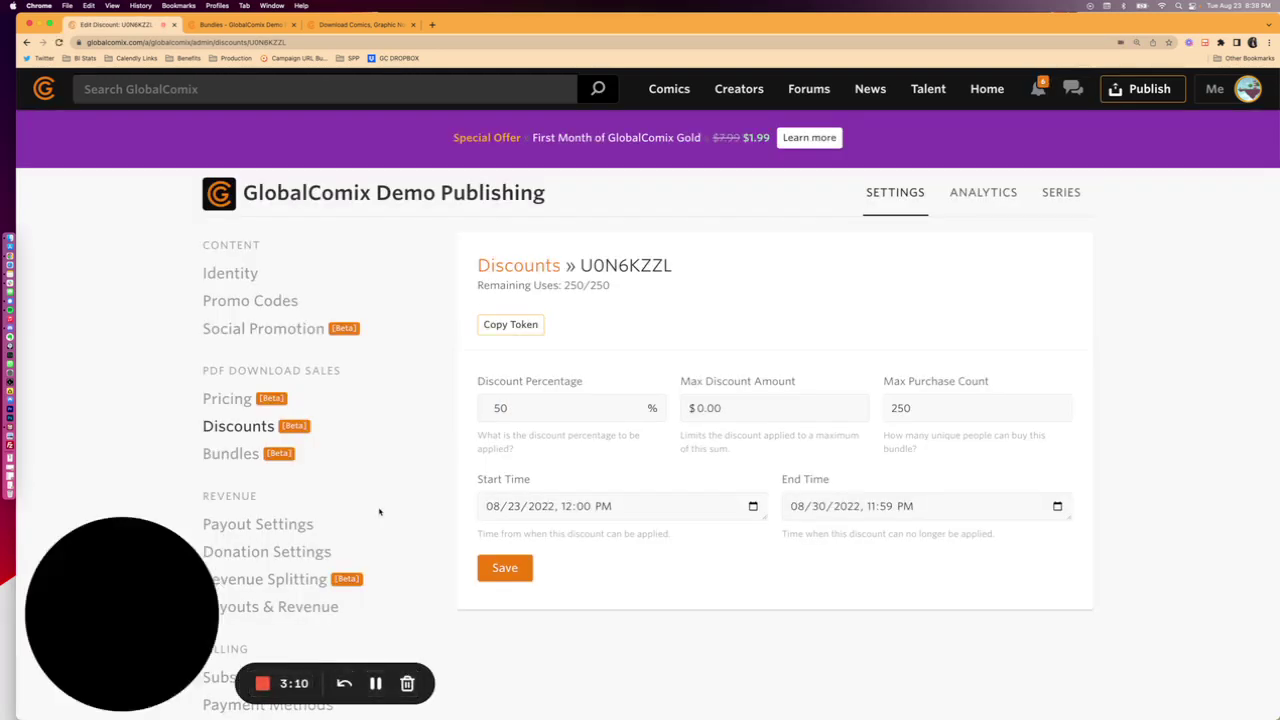
scroll(667, 467, down, 2)
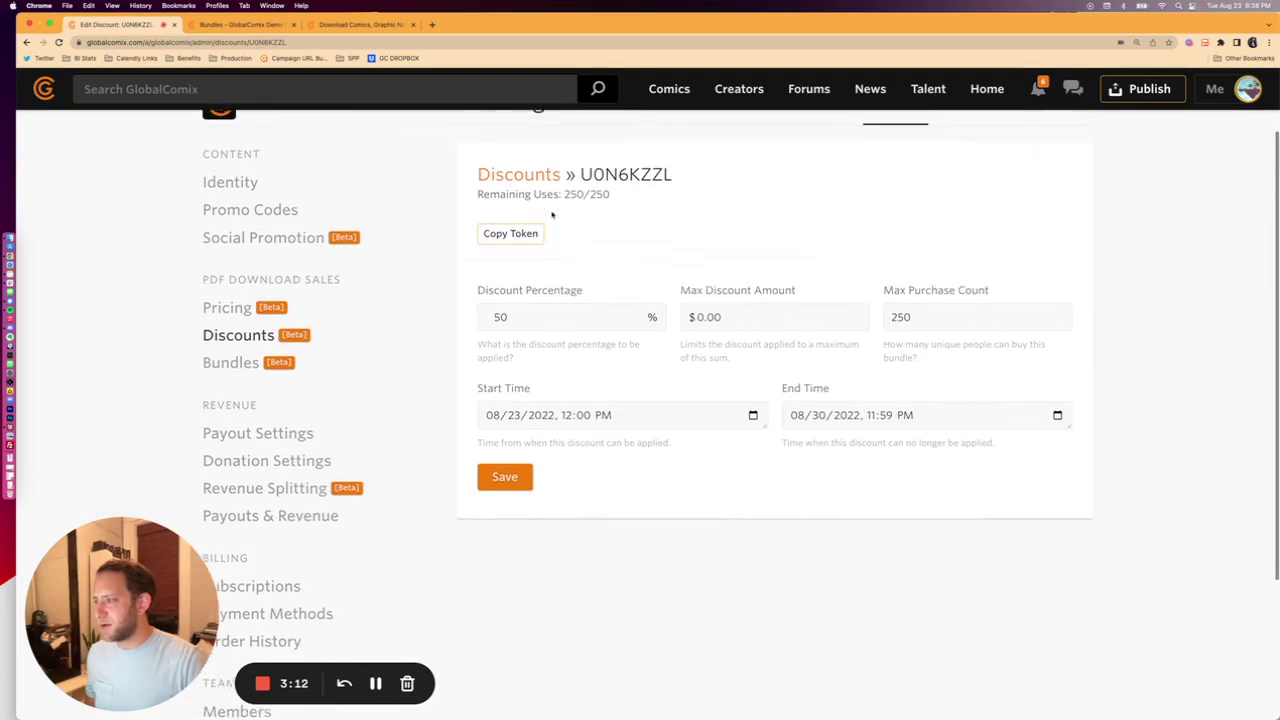
scroll(512, 240, up, 1)
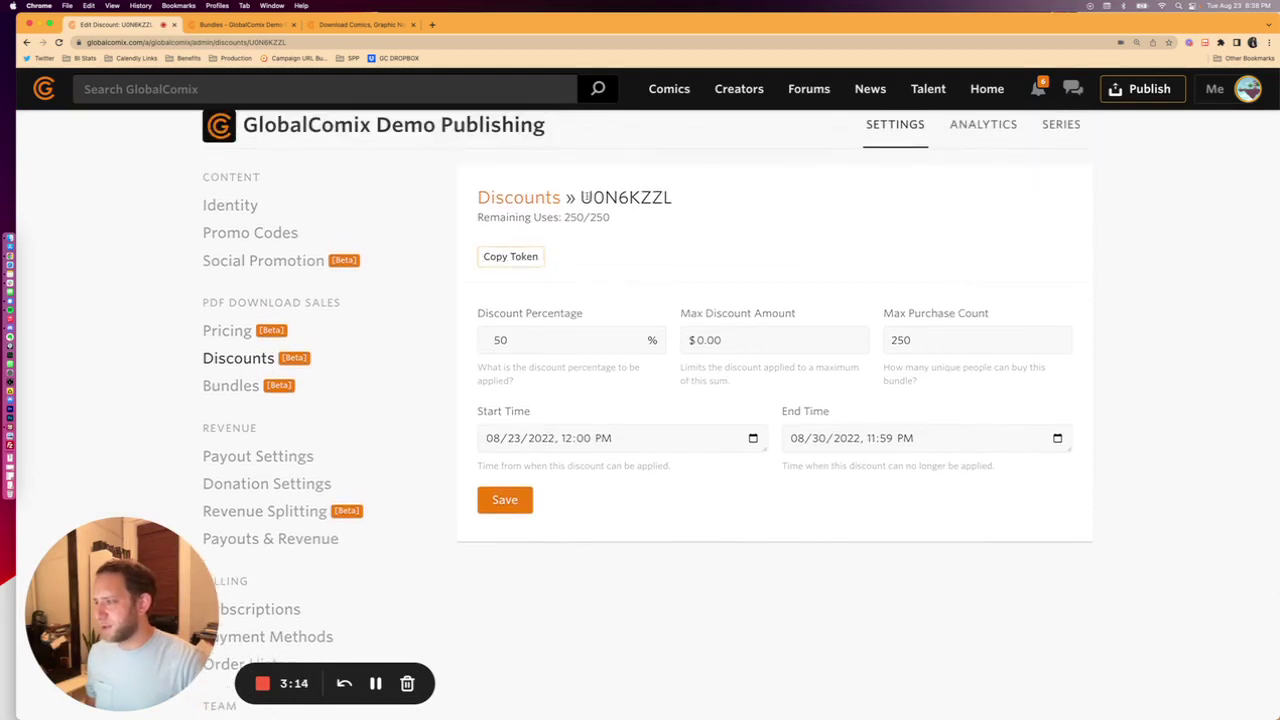
drag(593, 197, 662, 197)
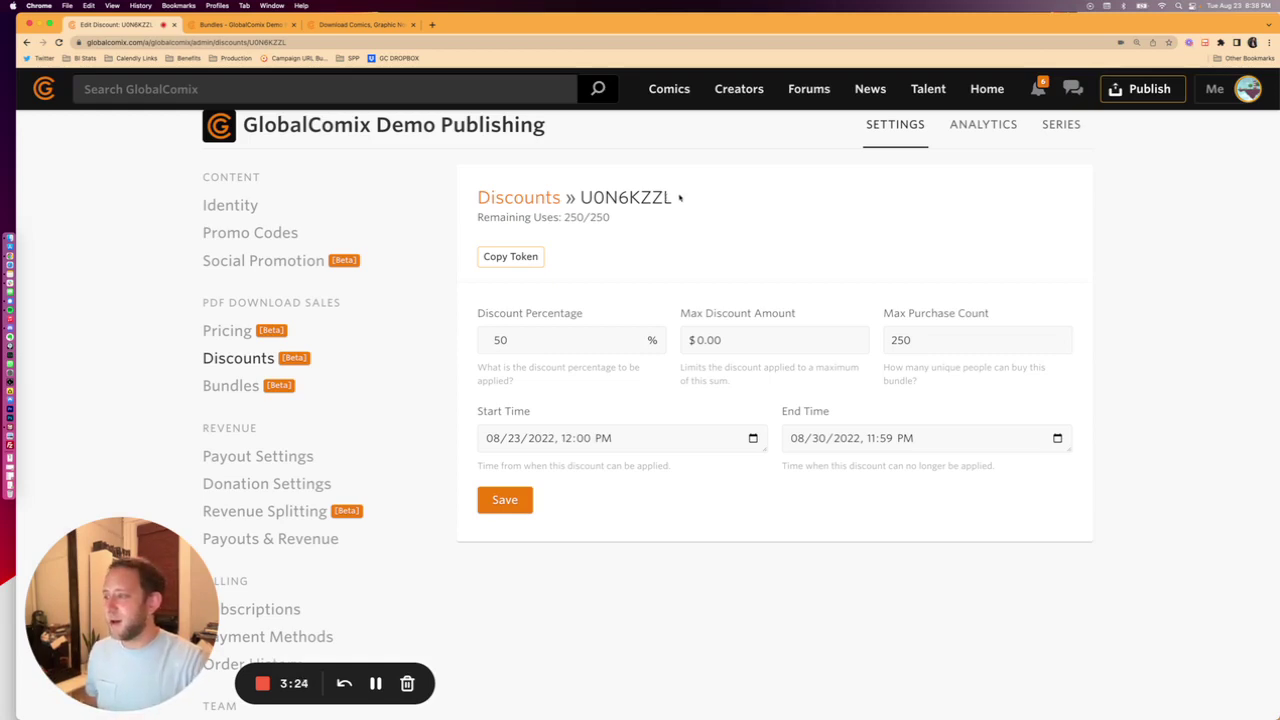
drag(679, 198, 584, 199)
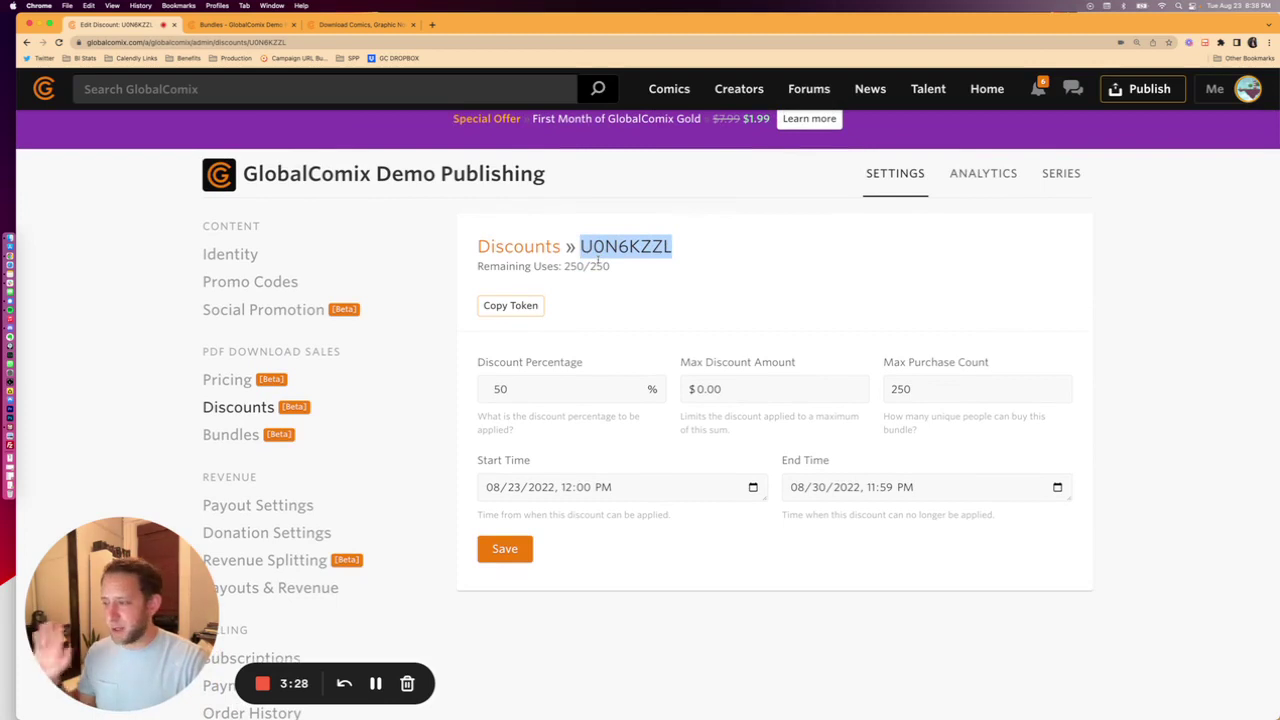
click(505, 548)
click(247, 403)
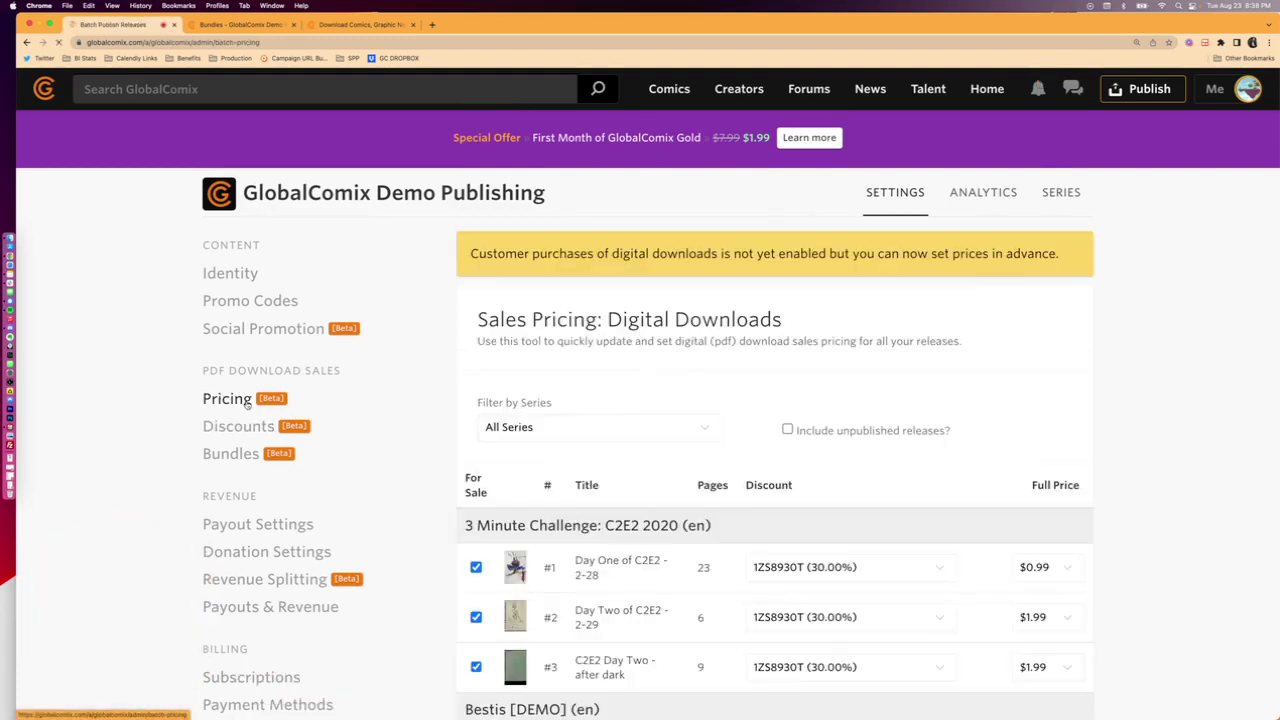
scroll(860, 484, down, 3)
click(835, 438)
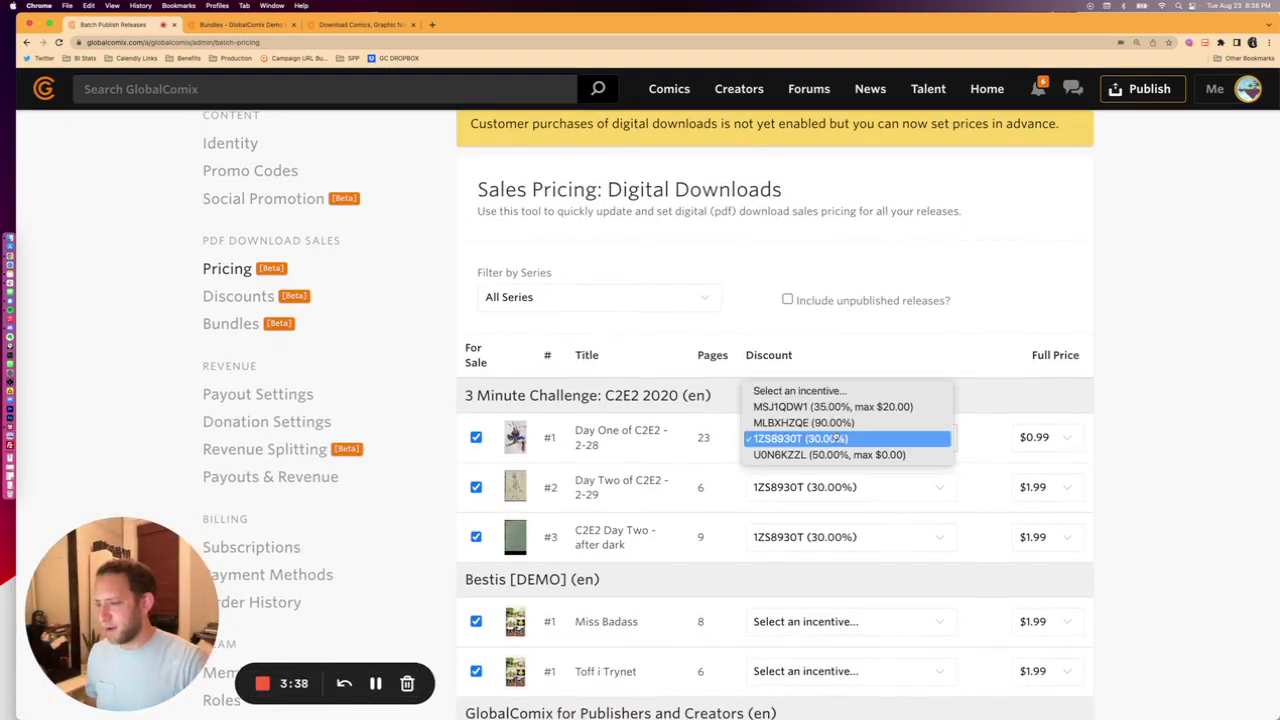
click(837, 455)
scroll(837, 455, down, 1)
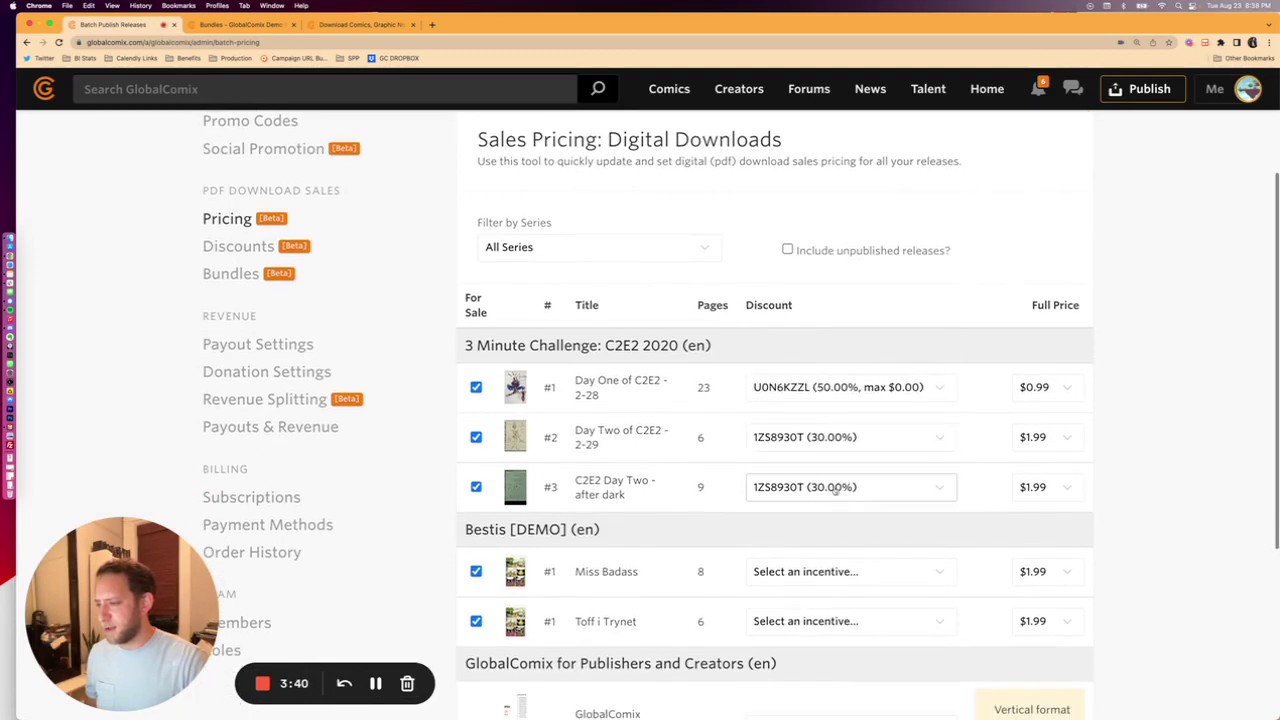
click(840, 437)
click(830, 453)
click(804, 487)
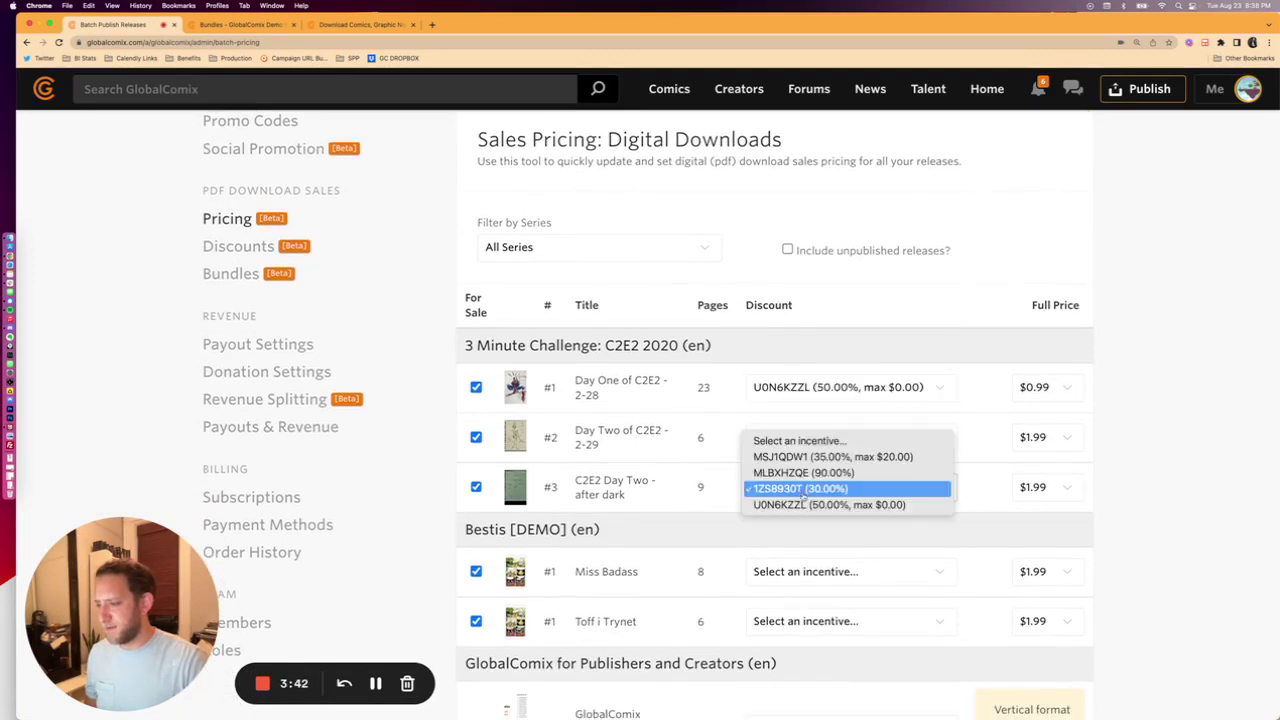
click(804, 506)
scroll(804, 506, down, 1)
click(805, 516)
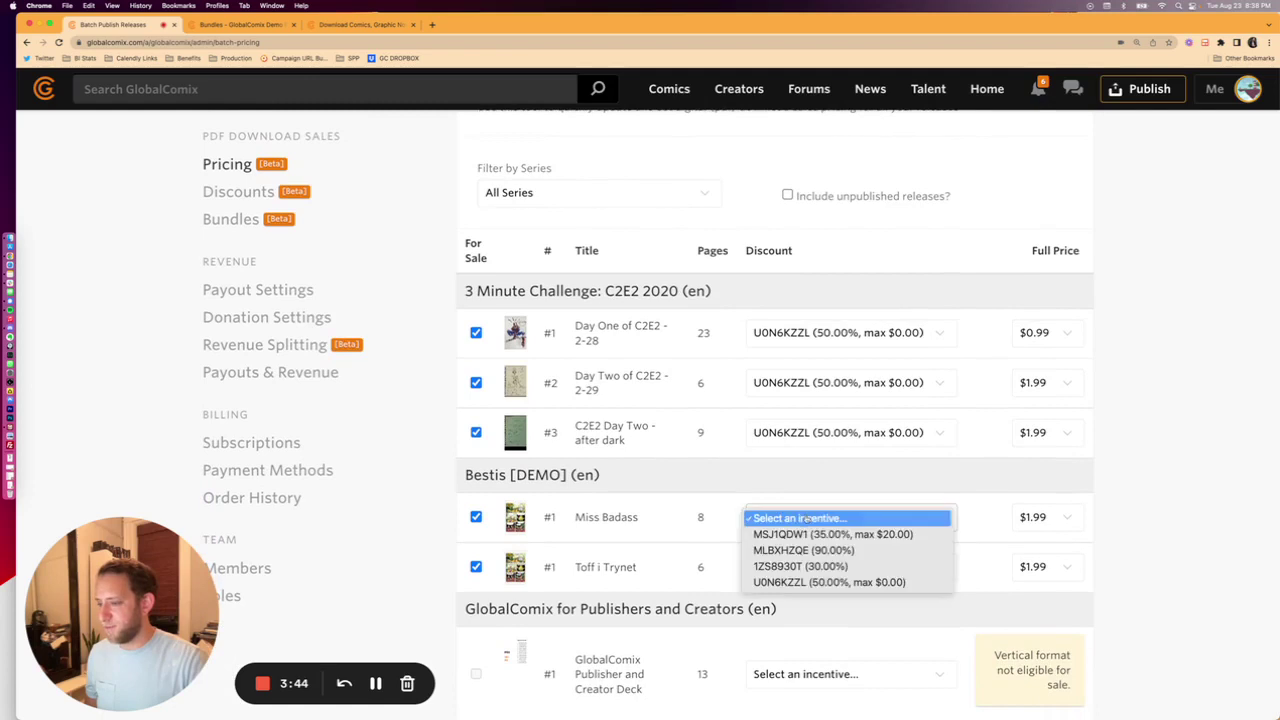
click(811, 578)
scroll(811, 570, down, 1)
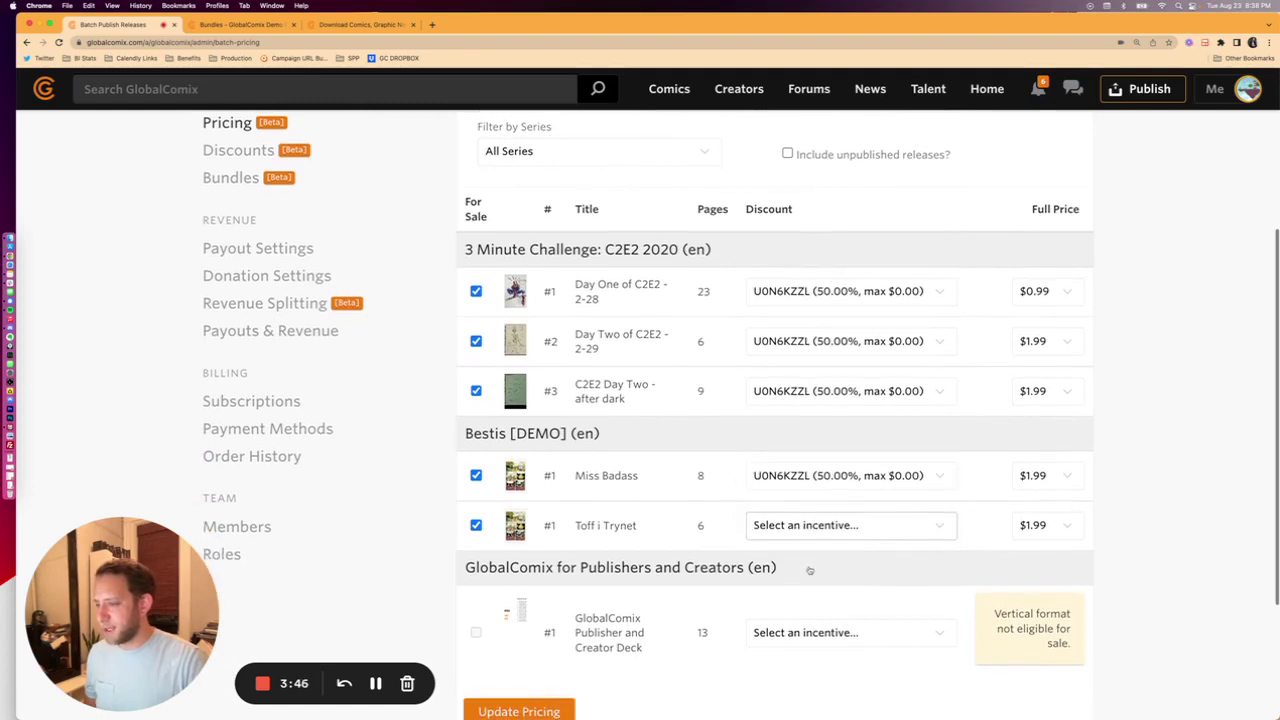
click(786, 390)
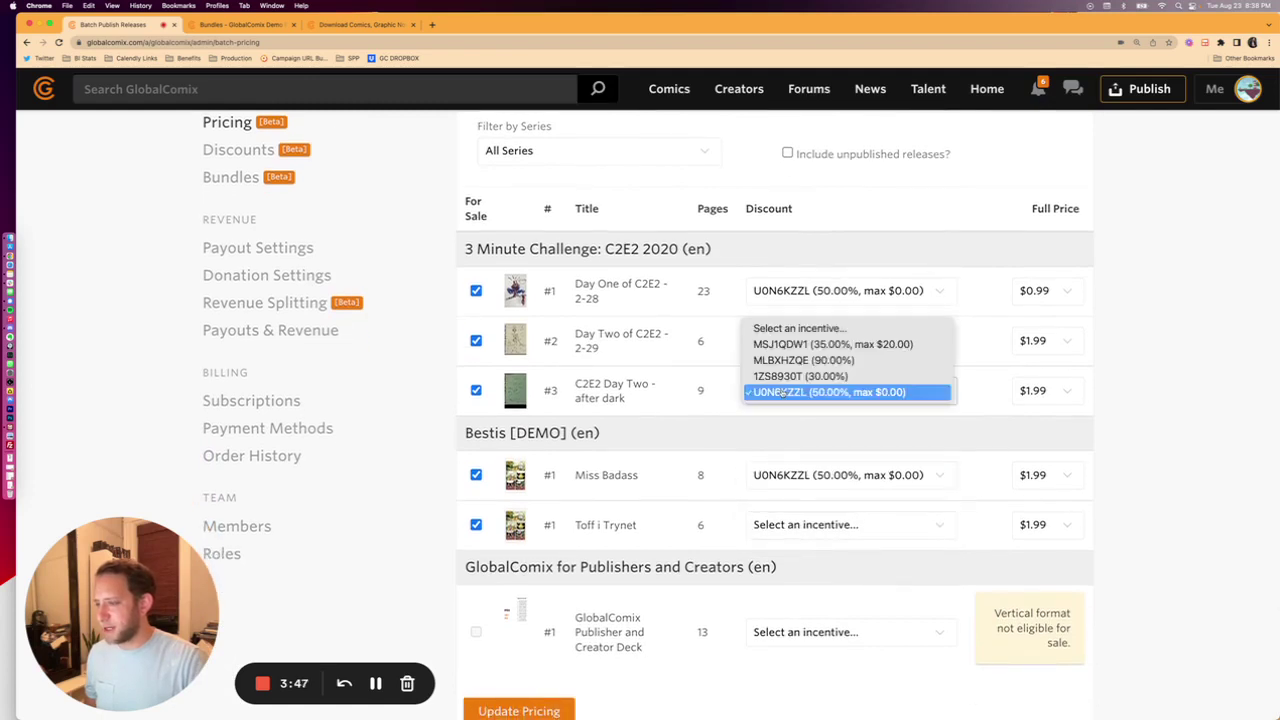
click(799, 329)
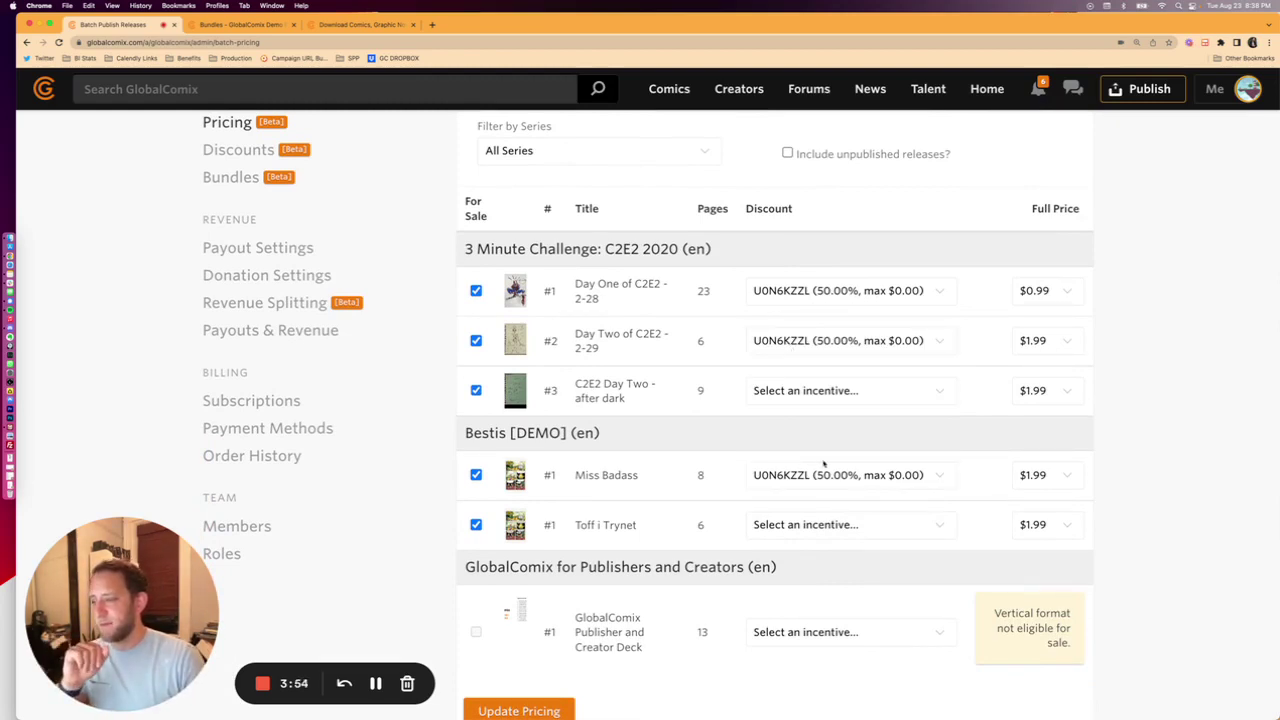
scroll(824, 463, up, 2)
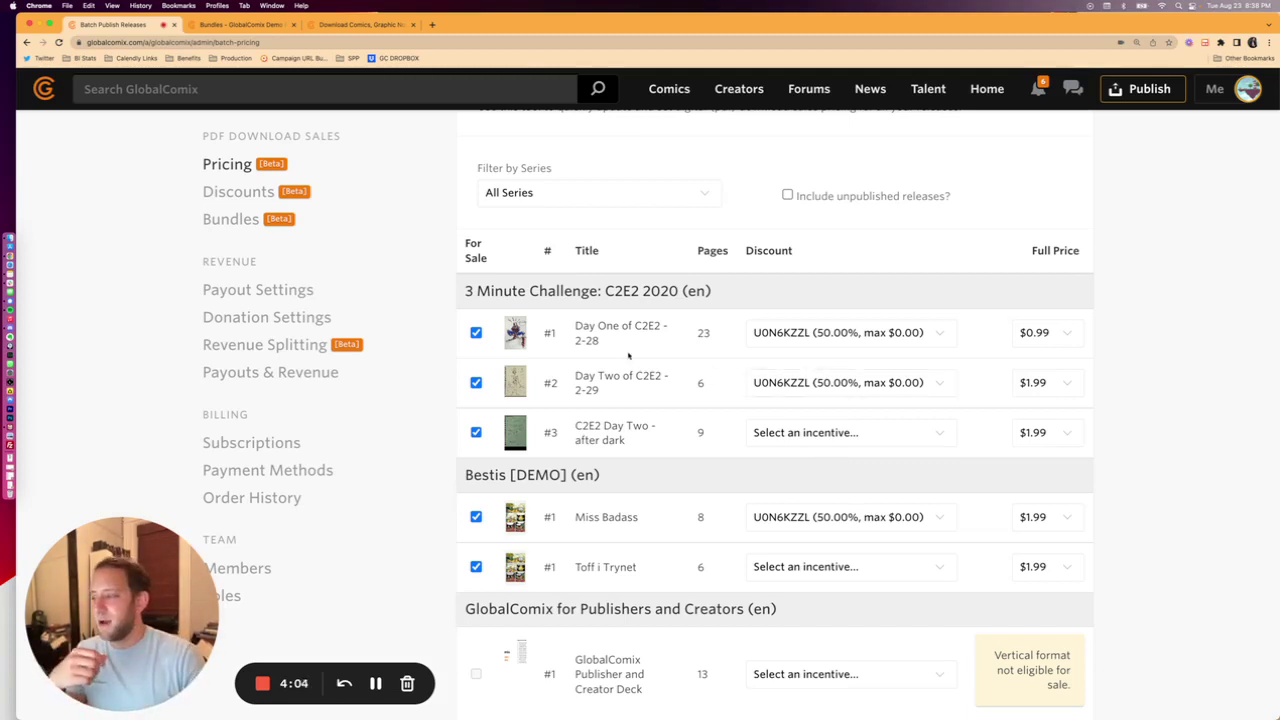
scroll(637, 362, up, 1)
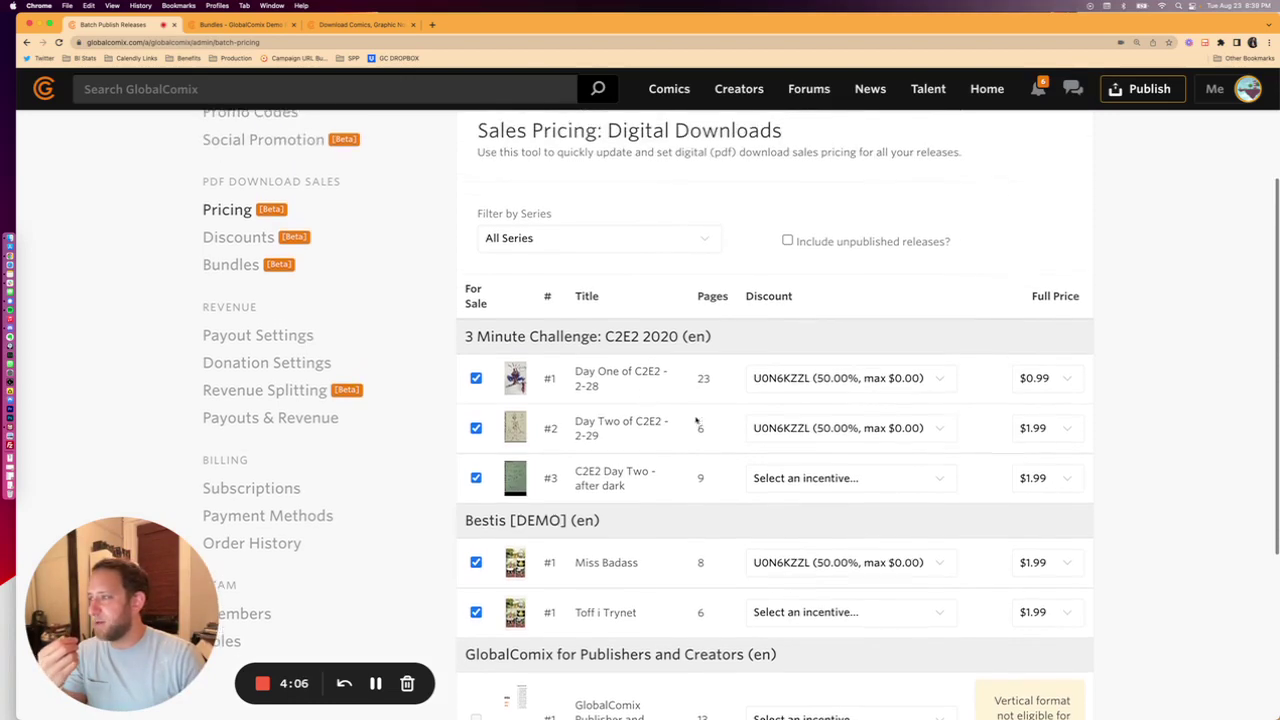
scroll(697, 421, up, 1)
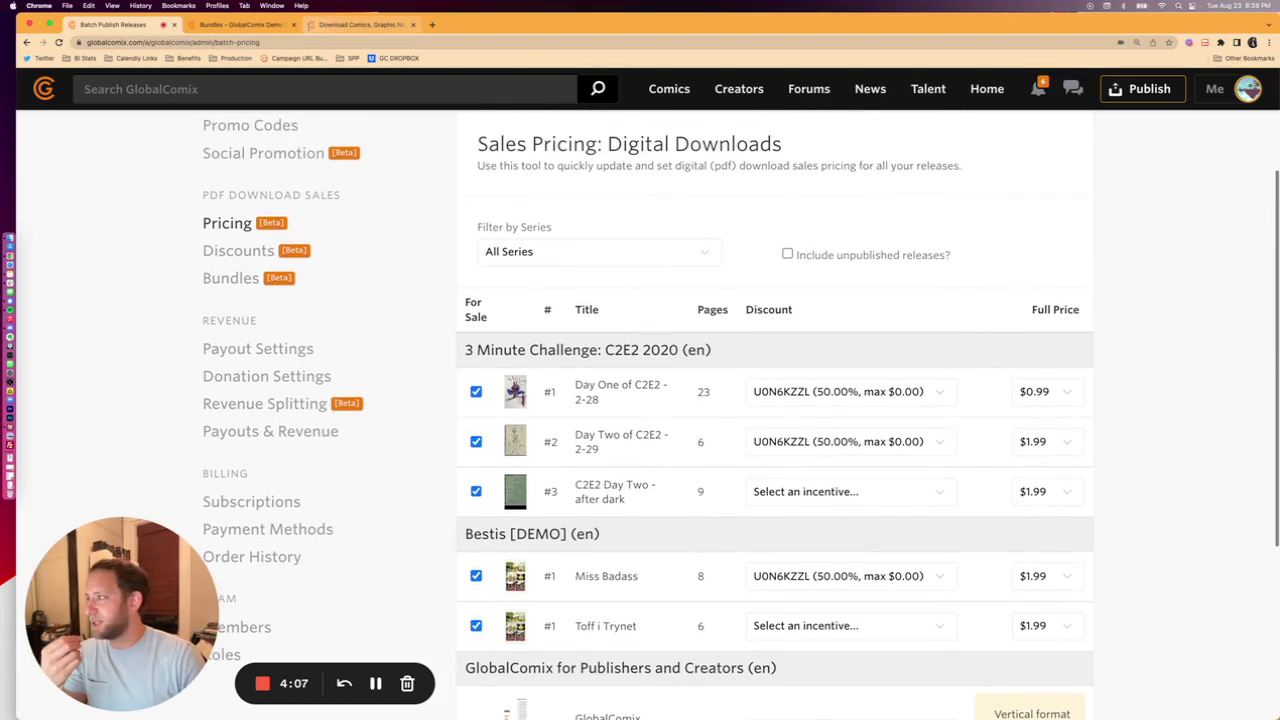
Compare storefront prices: GRIMLAND $11.99, London Gothic Chapter 1 $4.99, THE ETERNAL CITY $0.99
click(330, 25)
scroll(855, 570, down, 2)
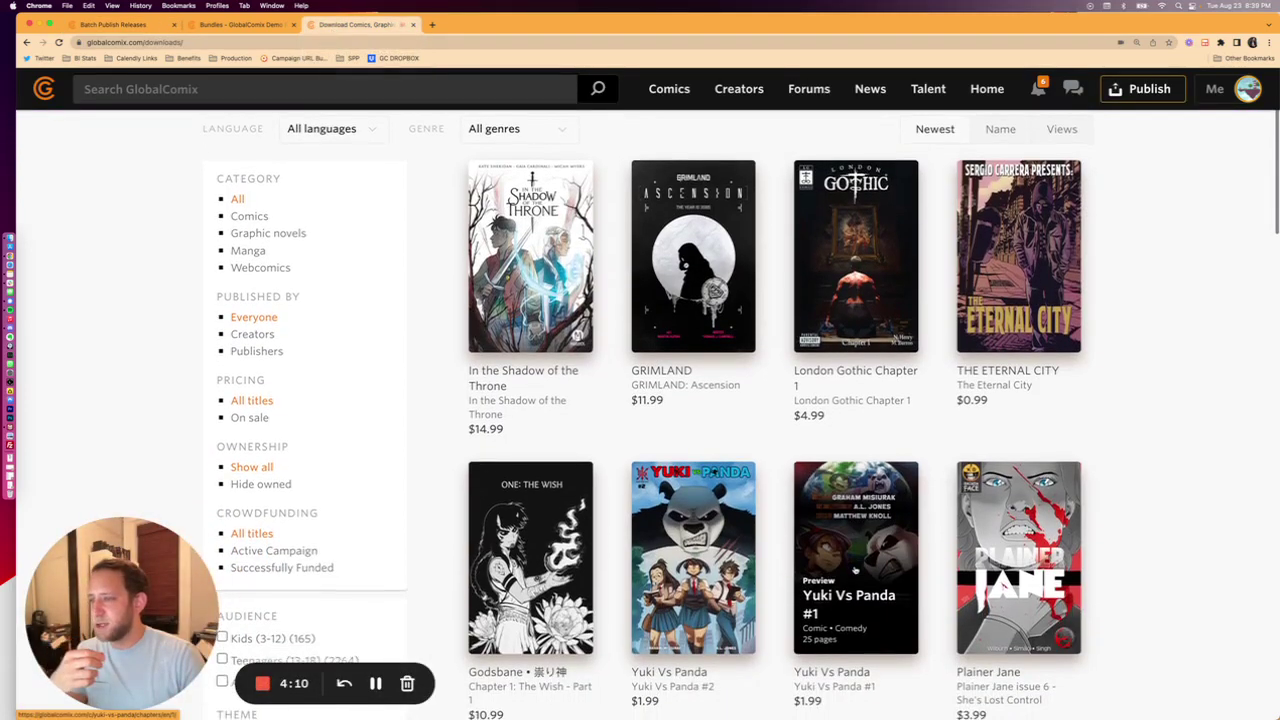
drag(632, 400, 666, 401)
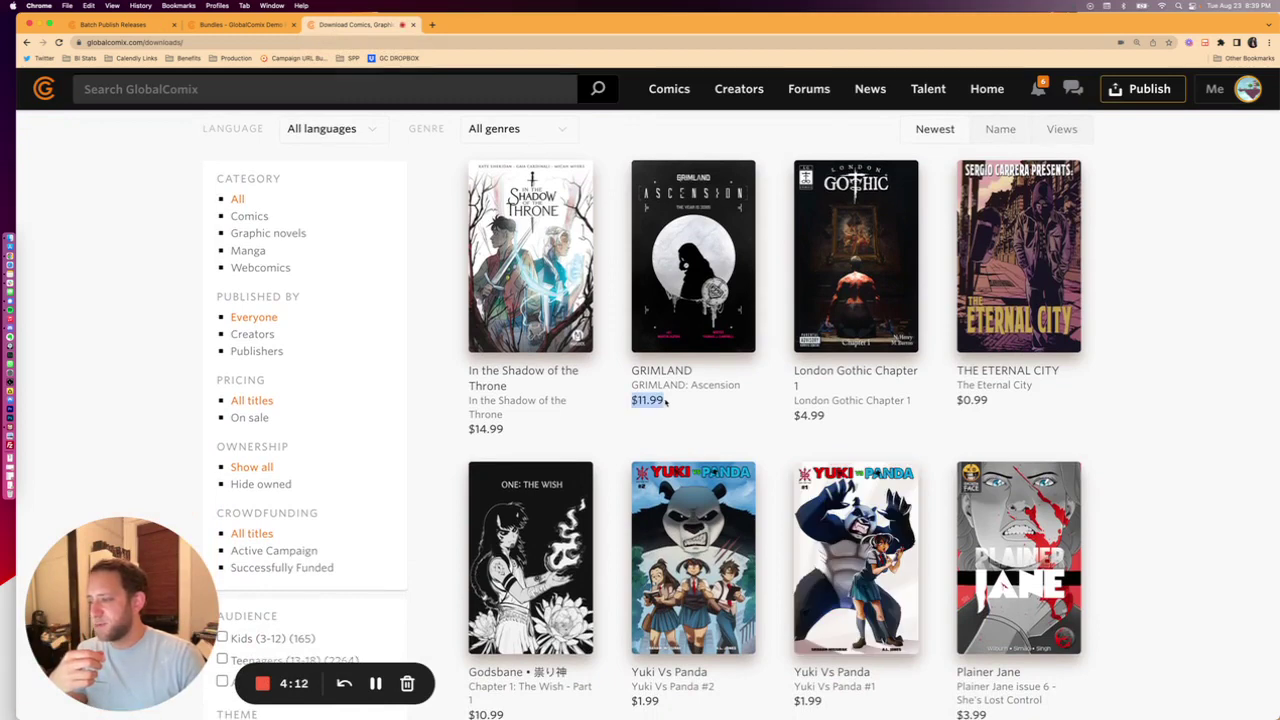
drag(794, 415, 829, 422)
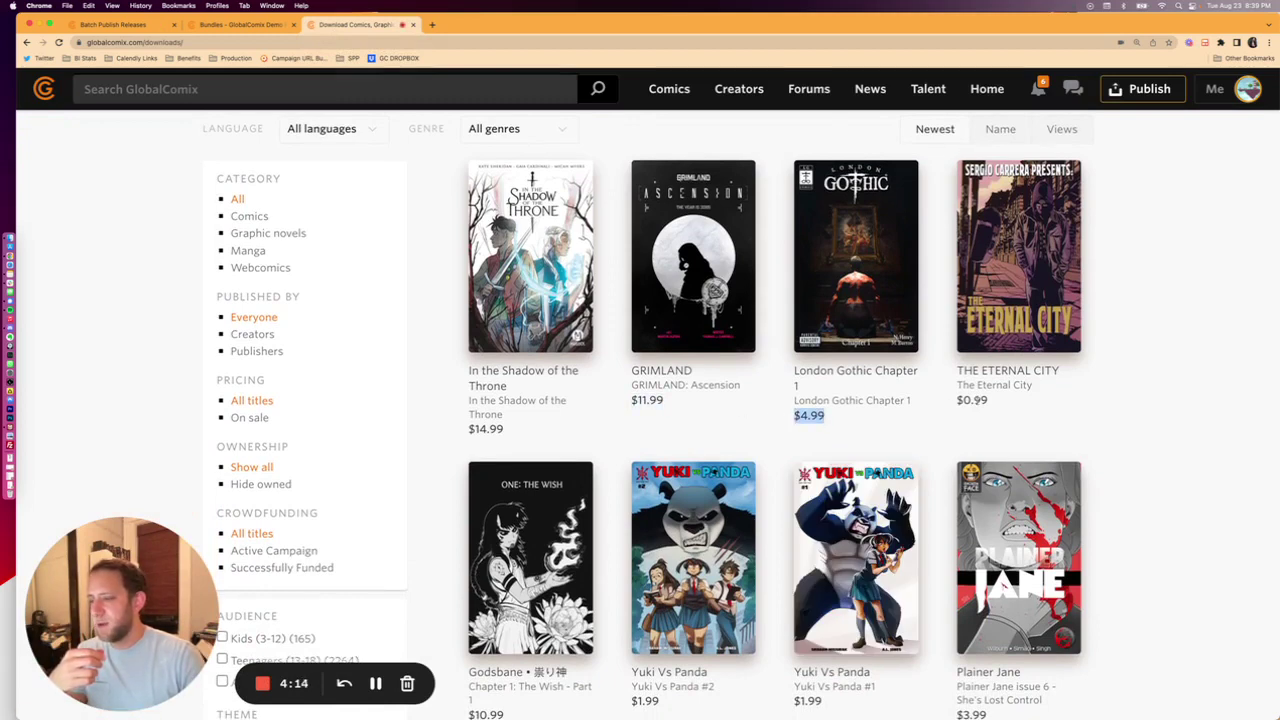
drag(957, 400, 987, 401)
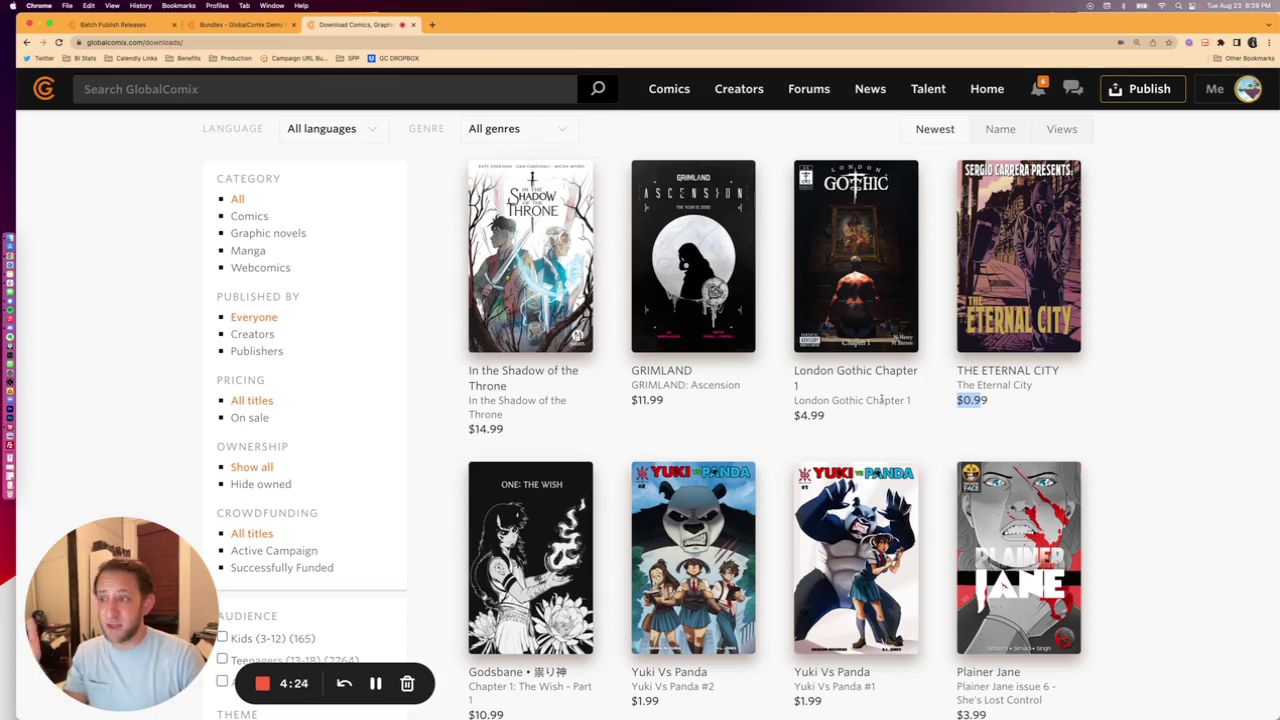
scroll(881, 399, up, 1)
mouse_move(490, 229)
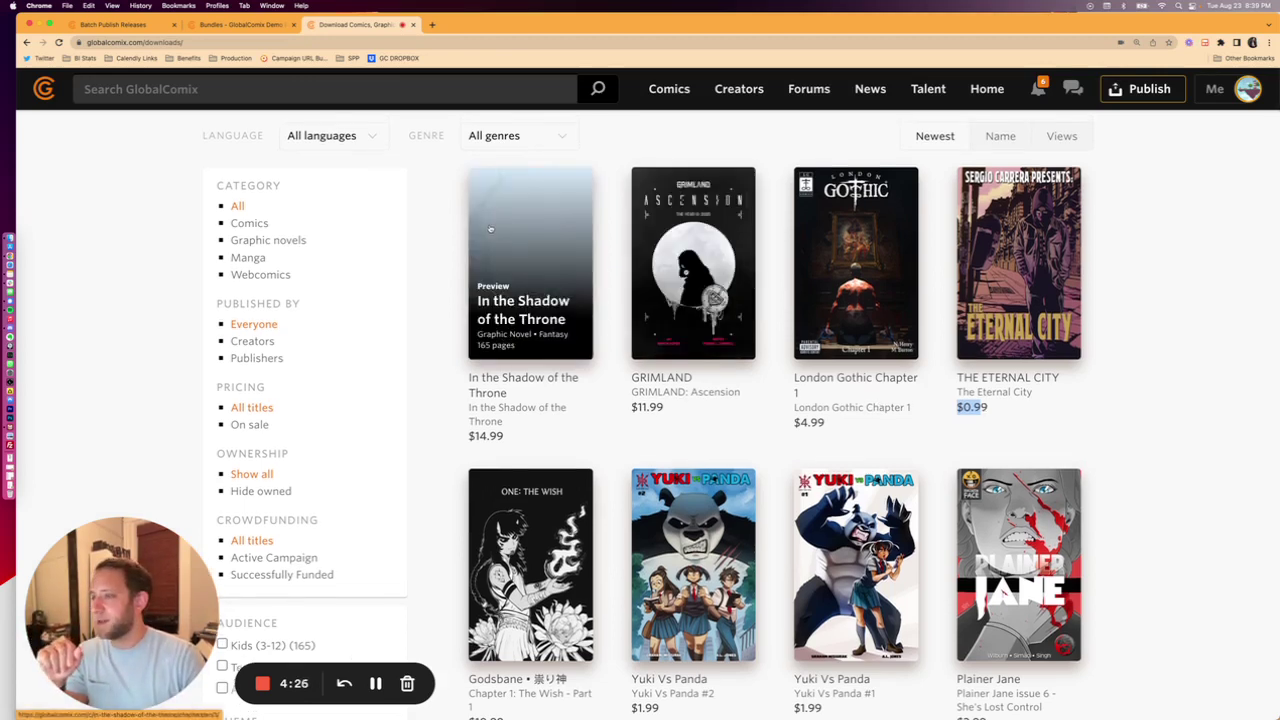
scroll(490, 229, up, 3)
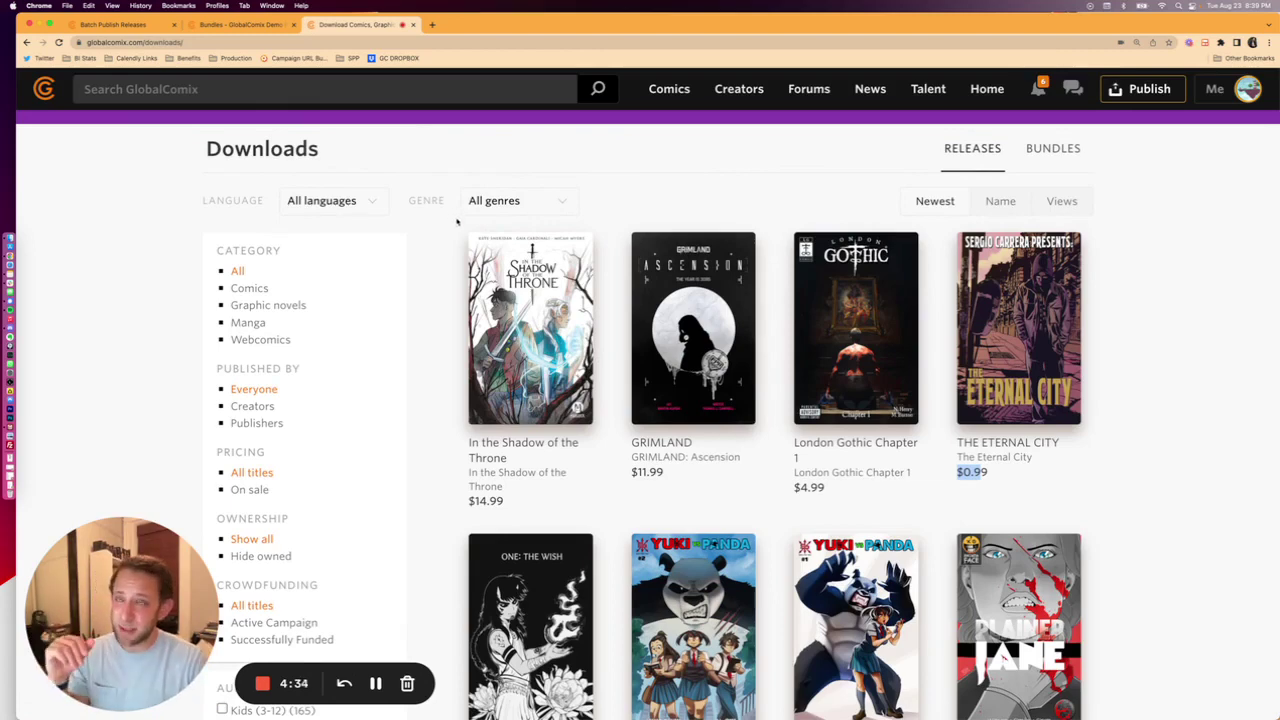
click(117, 24)
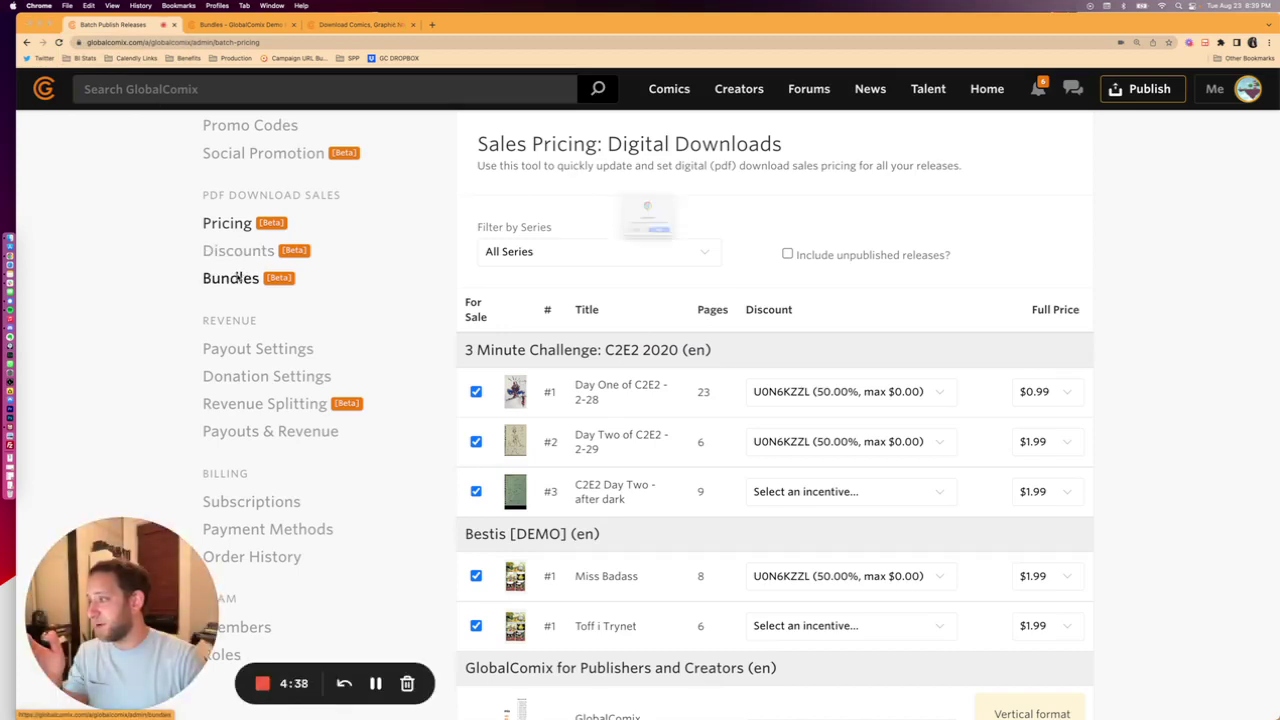
Start a new bundle titled 'The Entire Library - TEST - Don't Use This!'
click(667, 254)
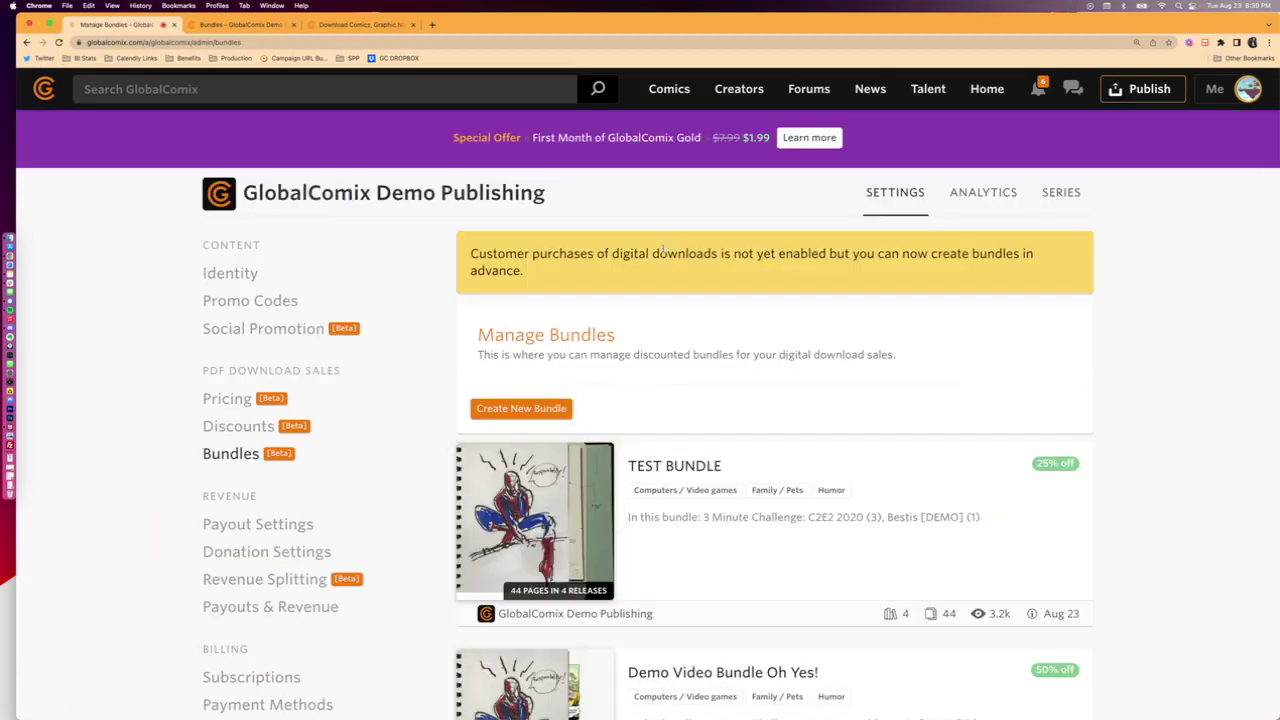
scroll(655, 493, down, 2)
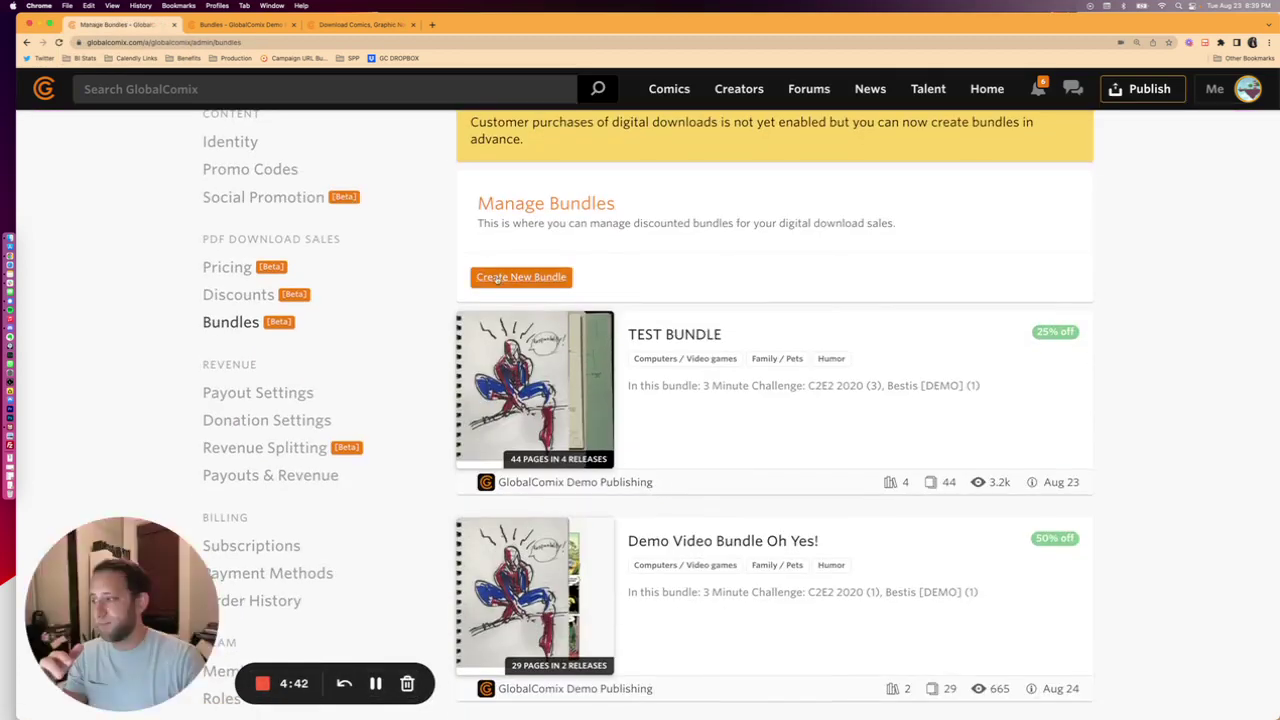
scroll(490, 280, up, 1)
click(505, 335)
click(473, 291)
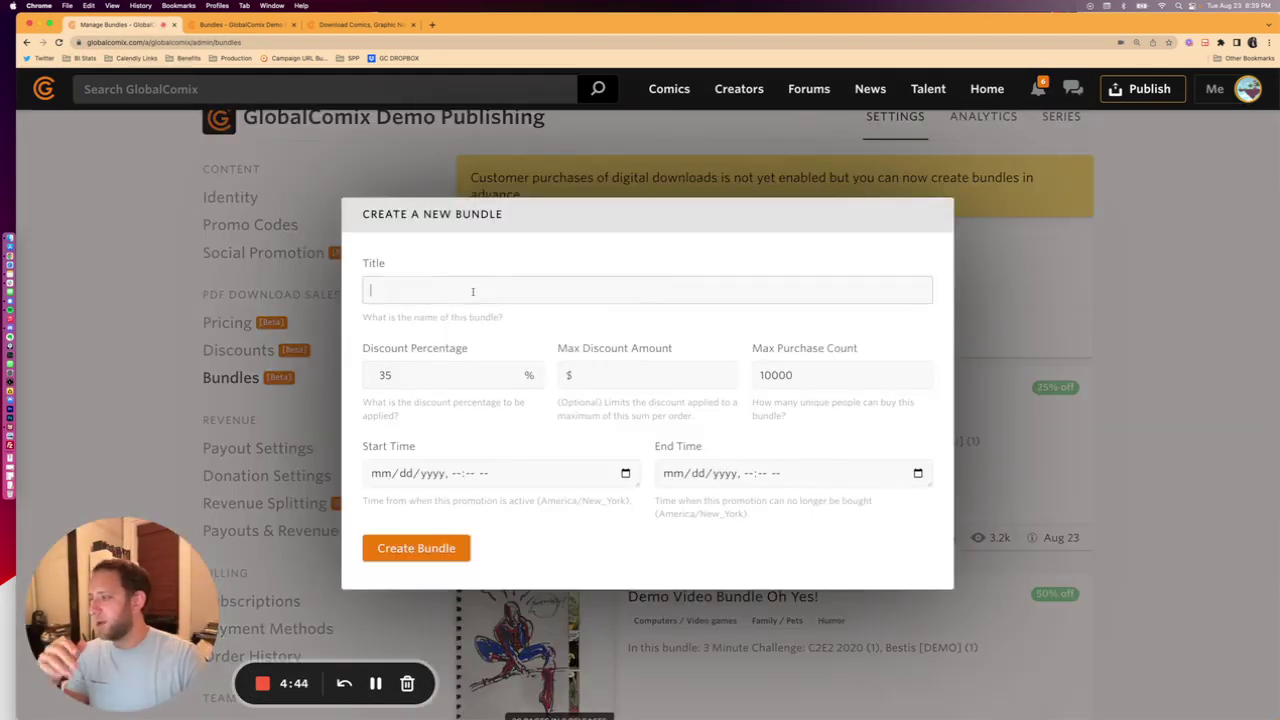
text(The ent)
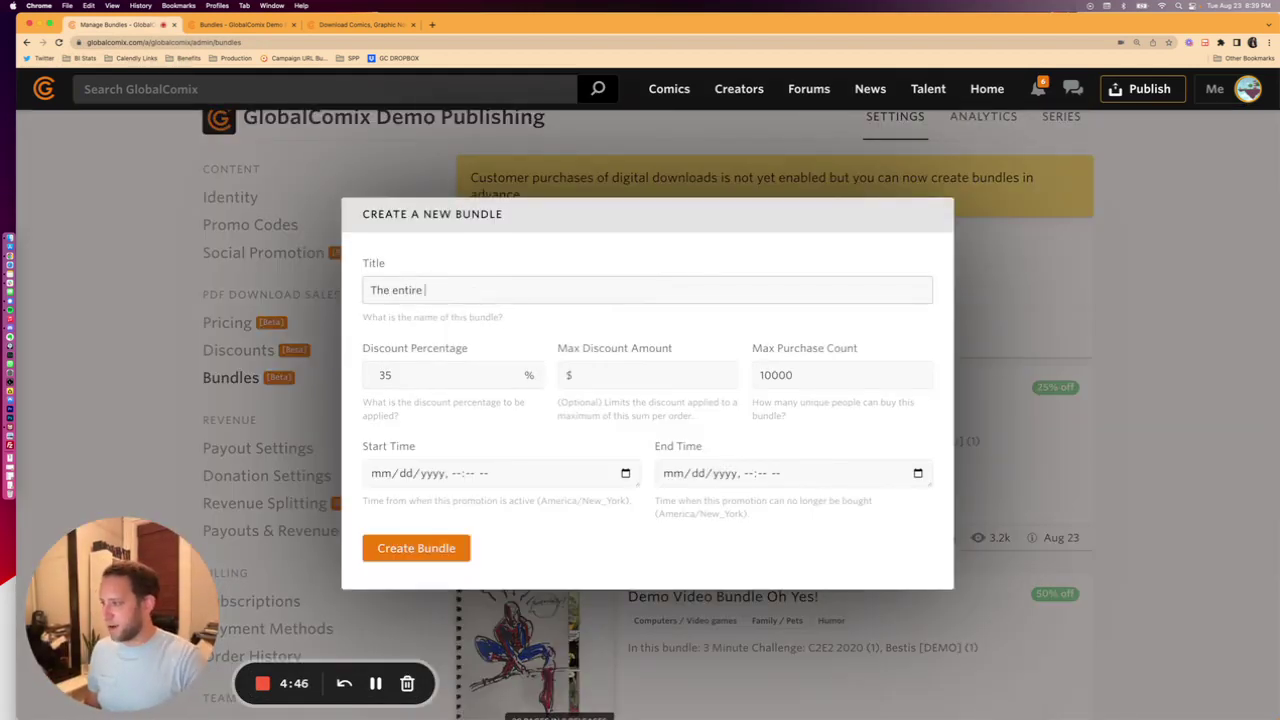
text(ir)
key(BackSpace)
key(BackSpace)
key(BackSpace)
key(BackSpace)
key(BackSpace)
text(Enti)
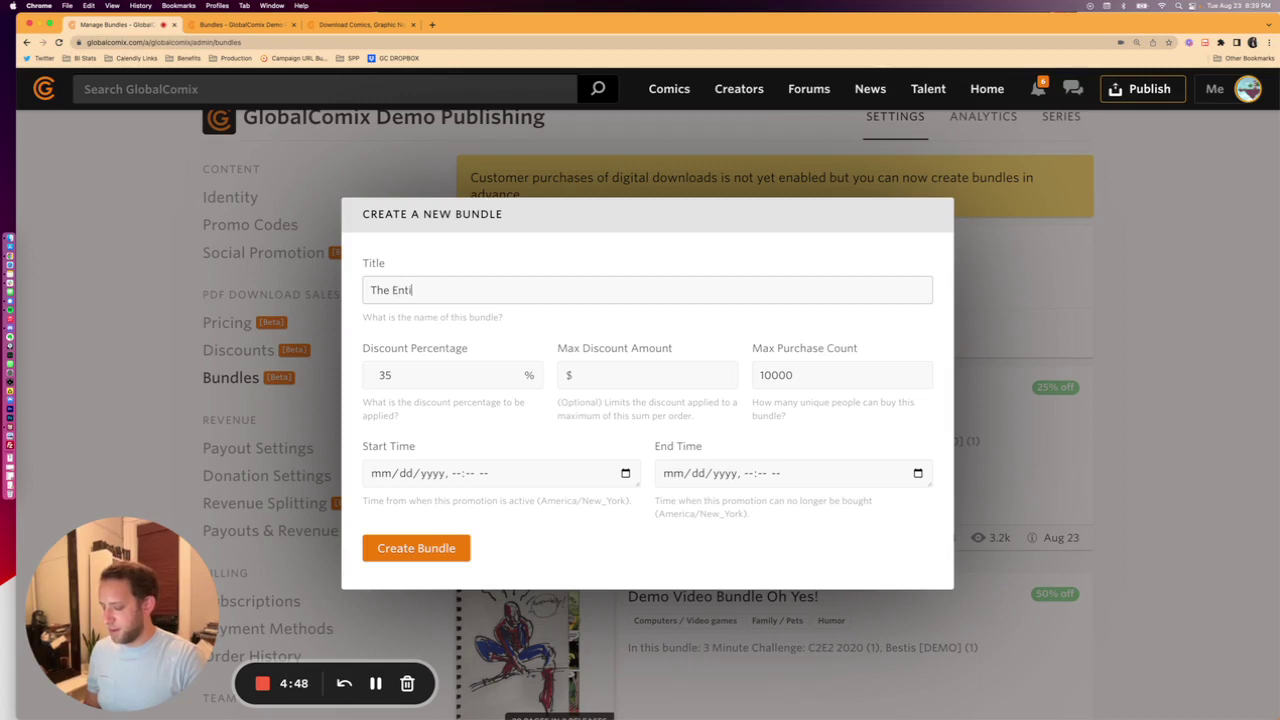
text(re Library - TE)
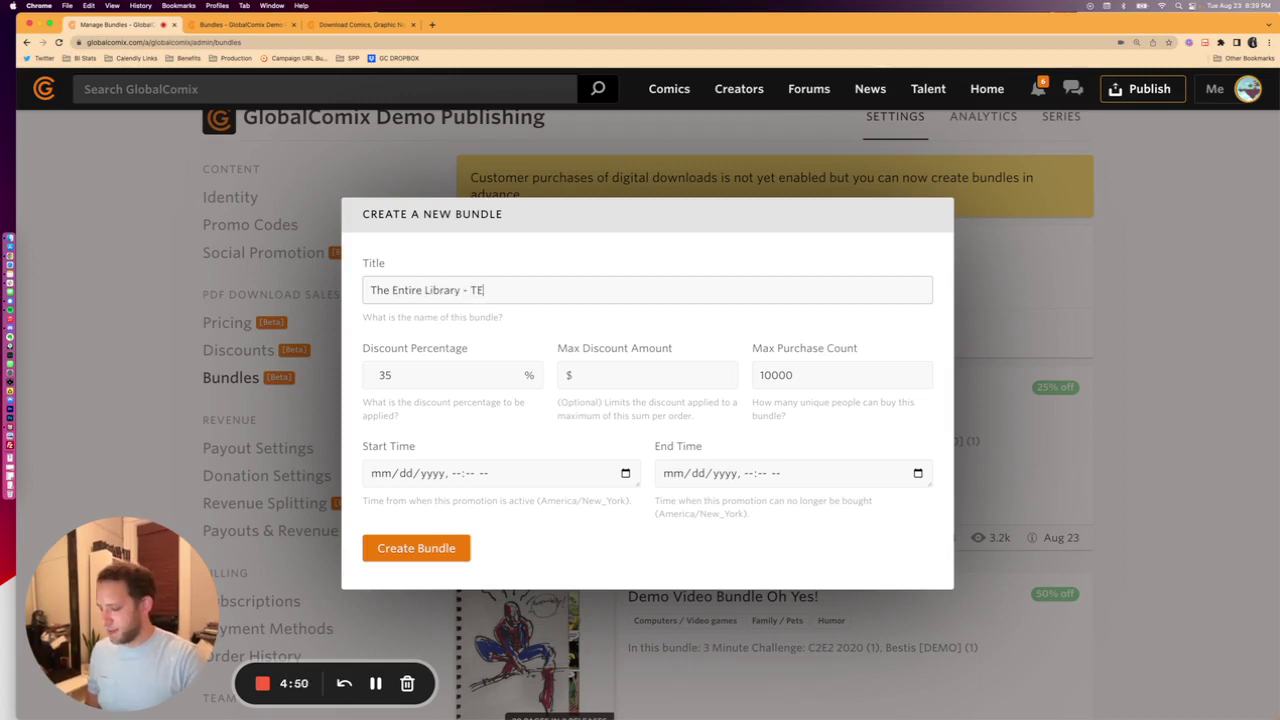
text(ST - Don't Use This!)
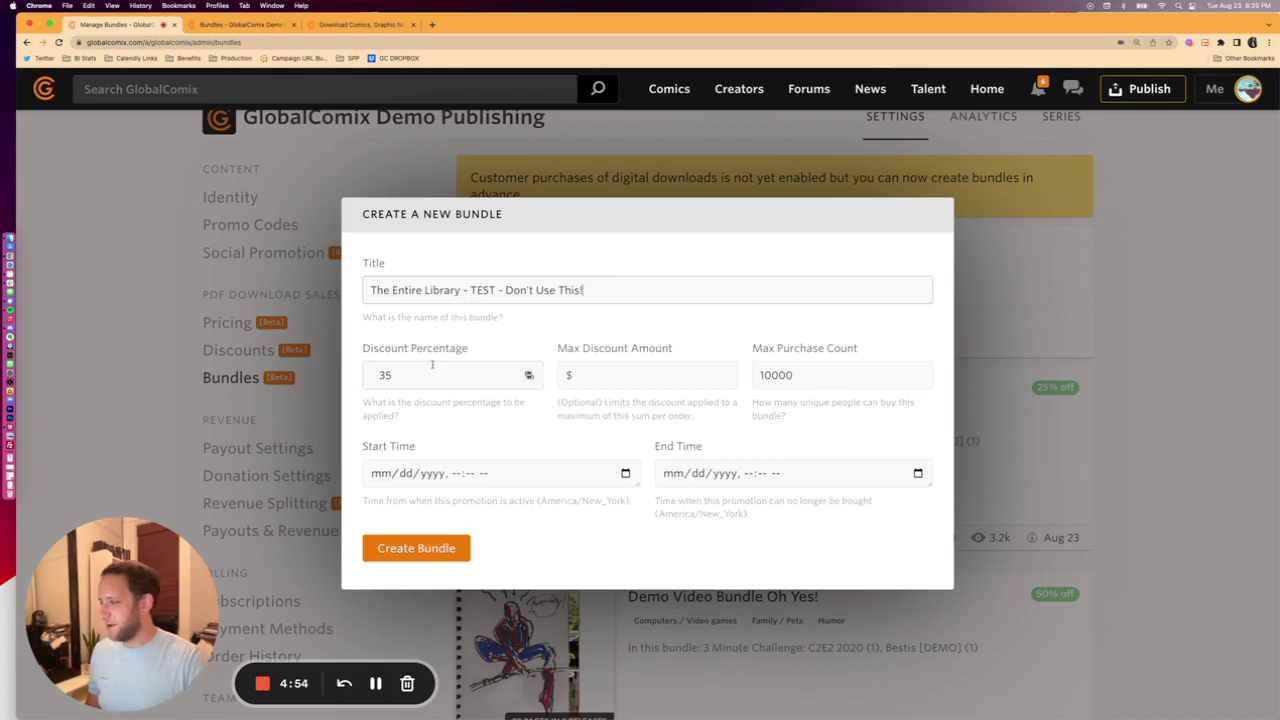
key(Tab)
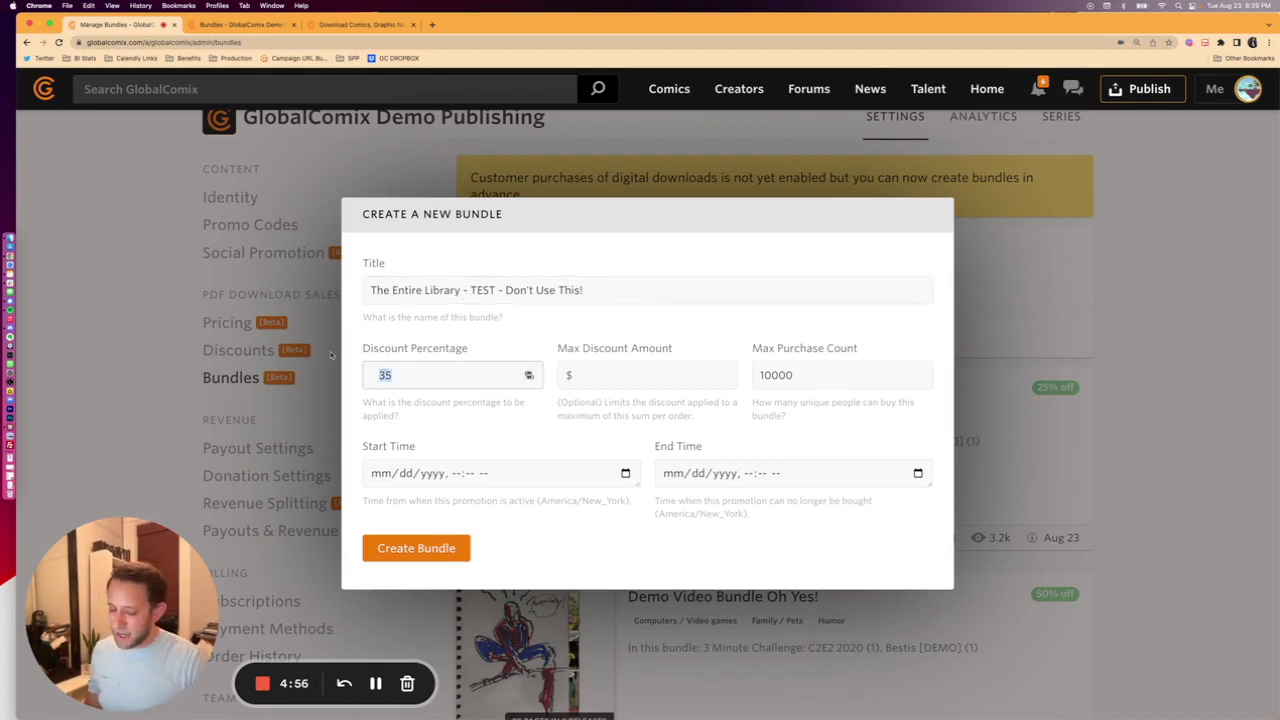
Give the bundle 35% off, a $35 maximum discount and a 25-purchase limit
text(3)
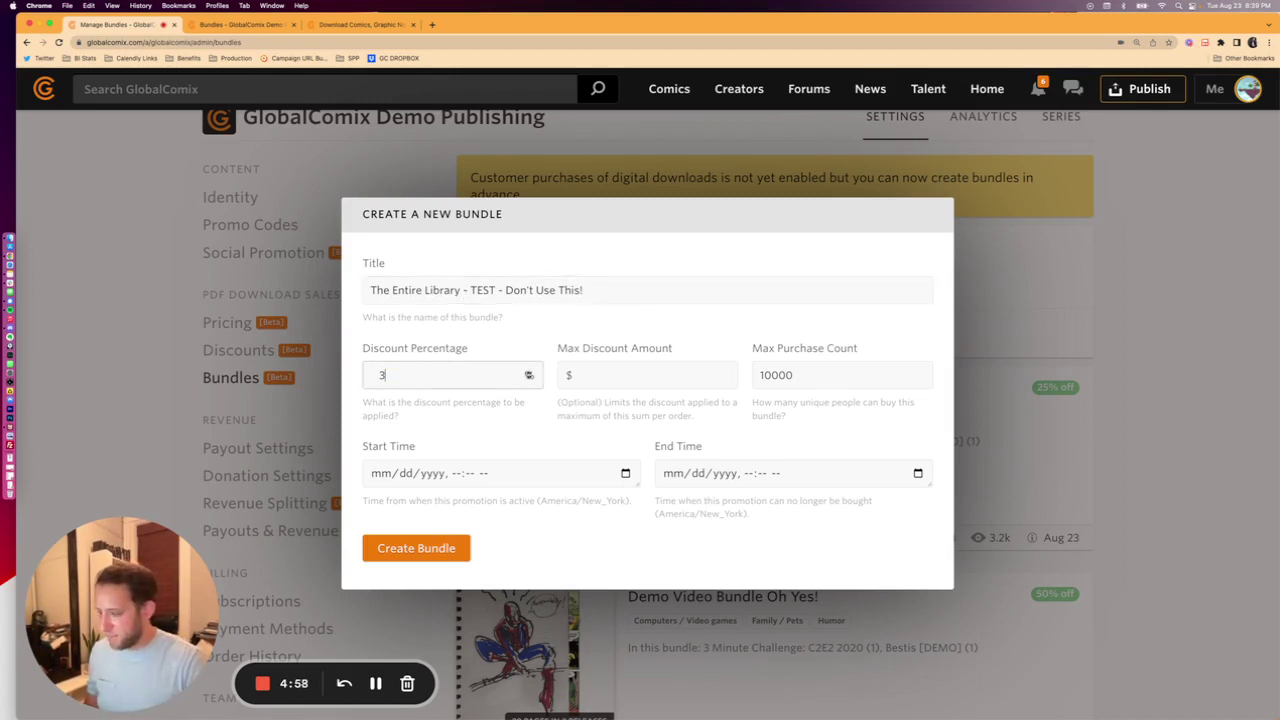
click(601, 375)
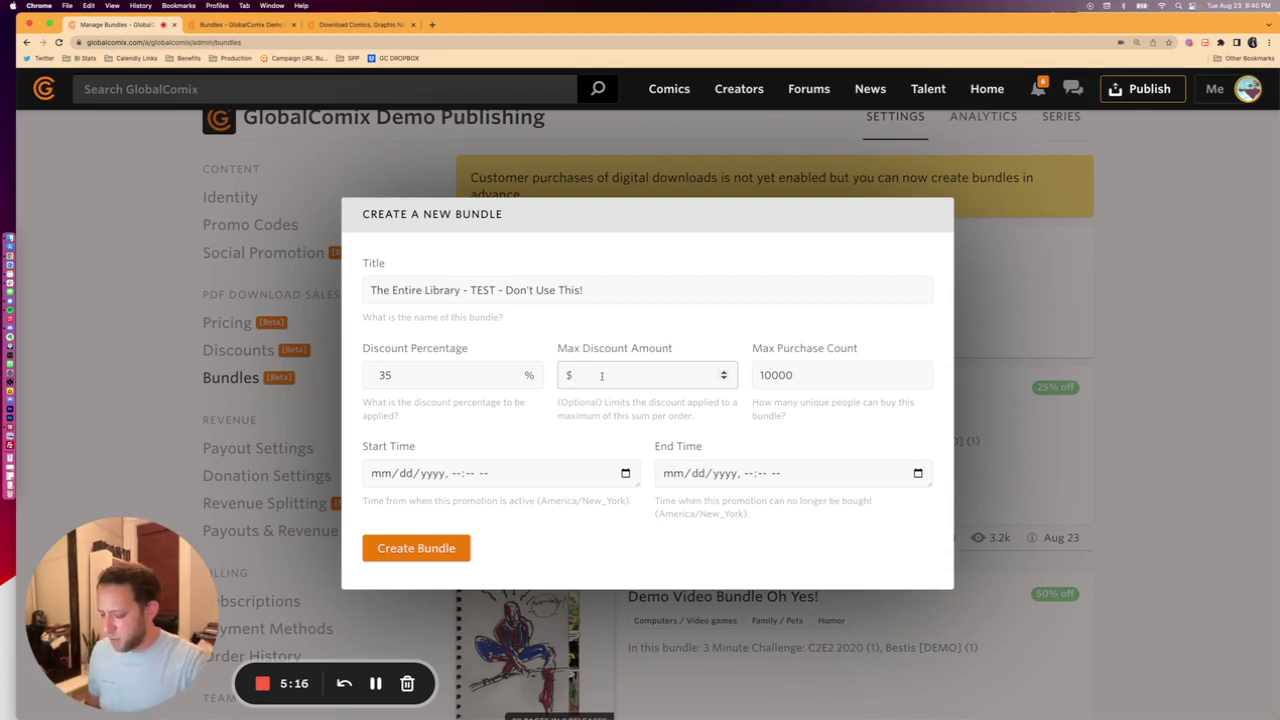
text(5)
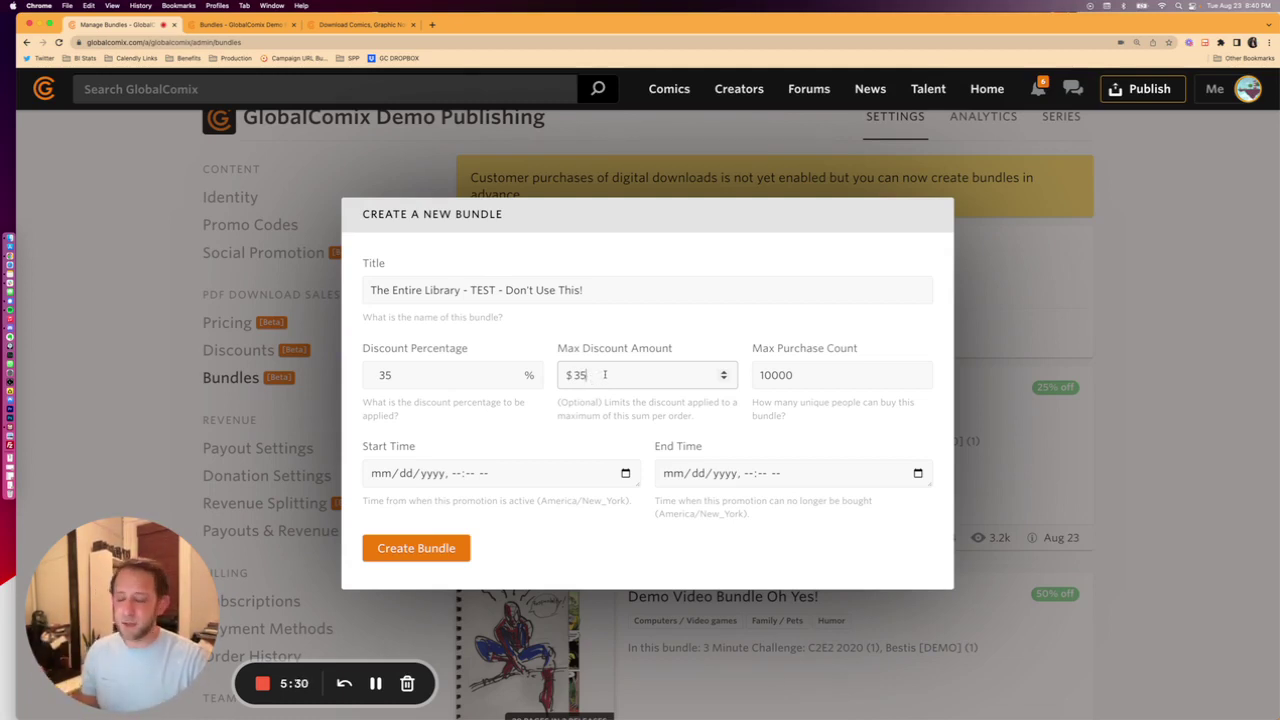
key(Tab)
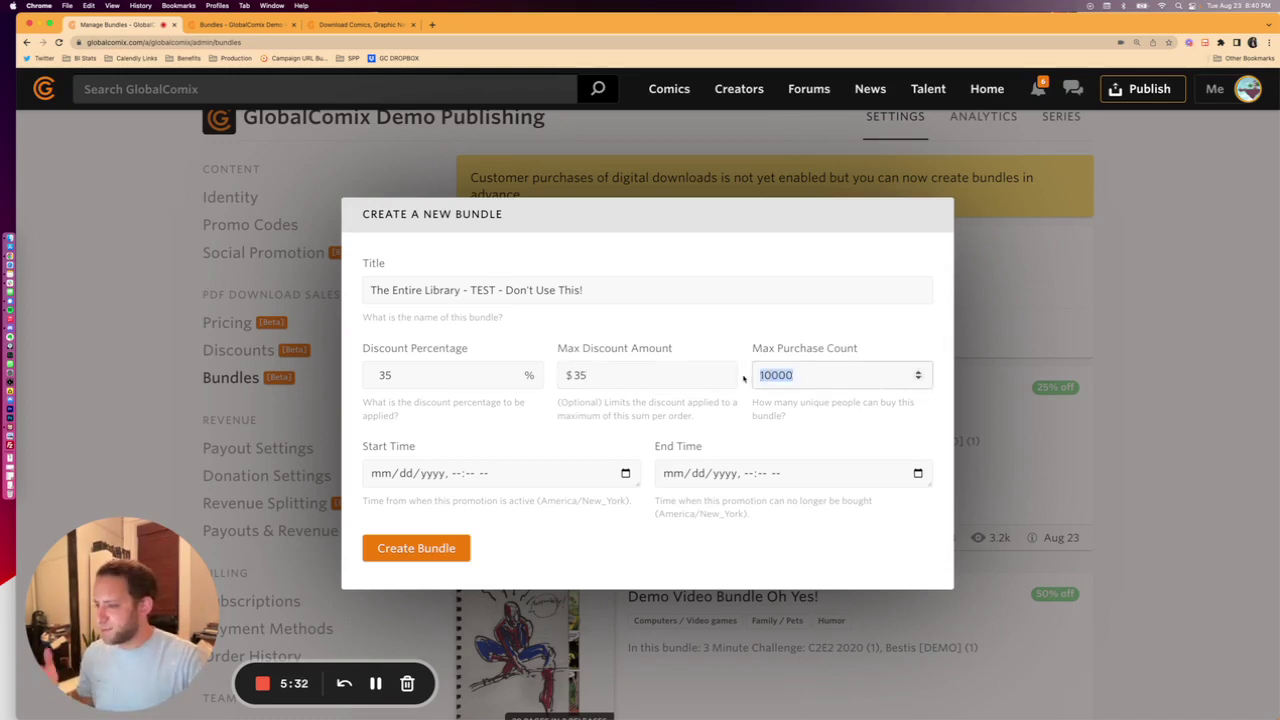
text(25)
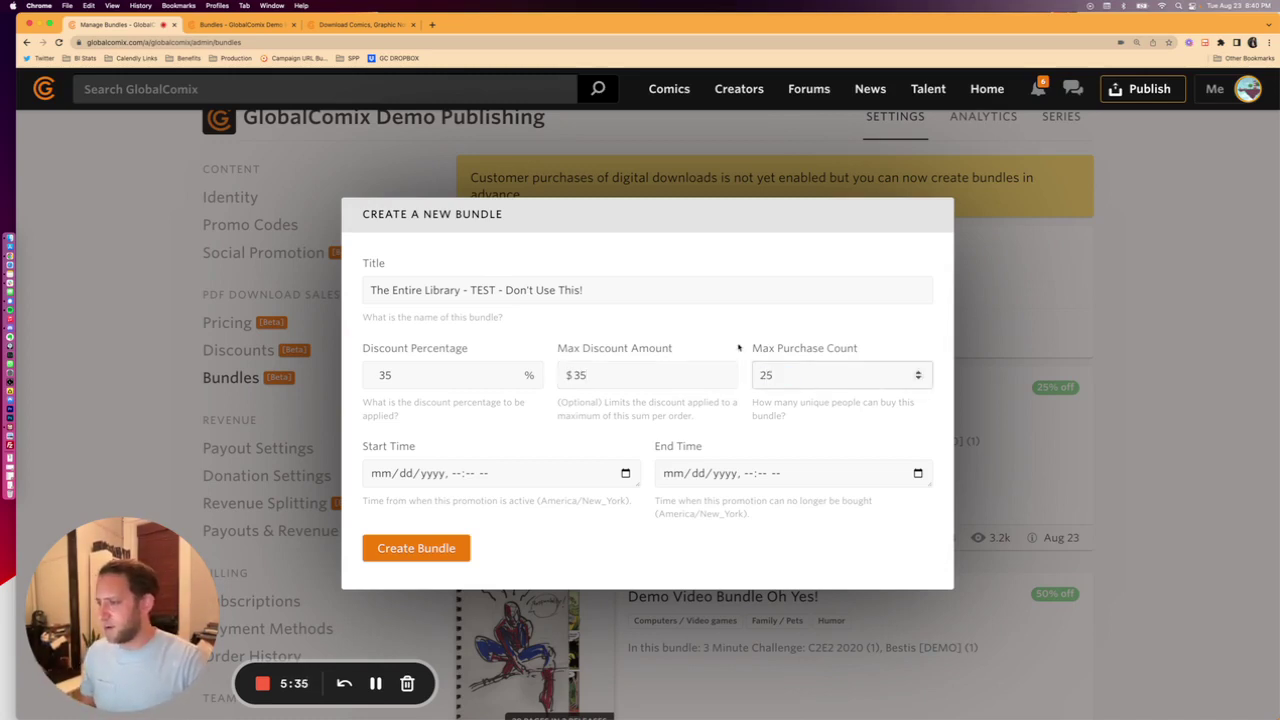
click(739, 347)
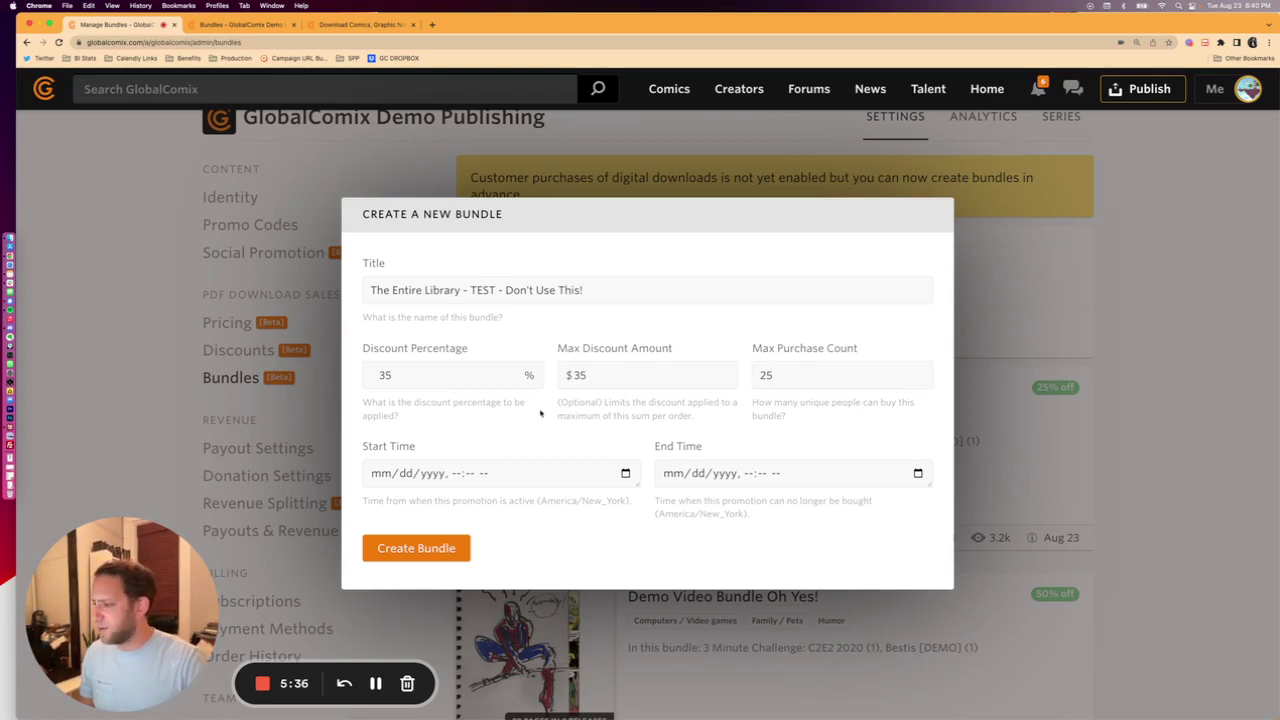
Run the bundle from 08/23/2022 12:00 PM to 08/30/2022 11:59 and create it
click(376, 474)
text(00/dd/yyyy, --:-- --)
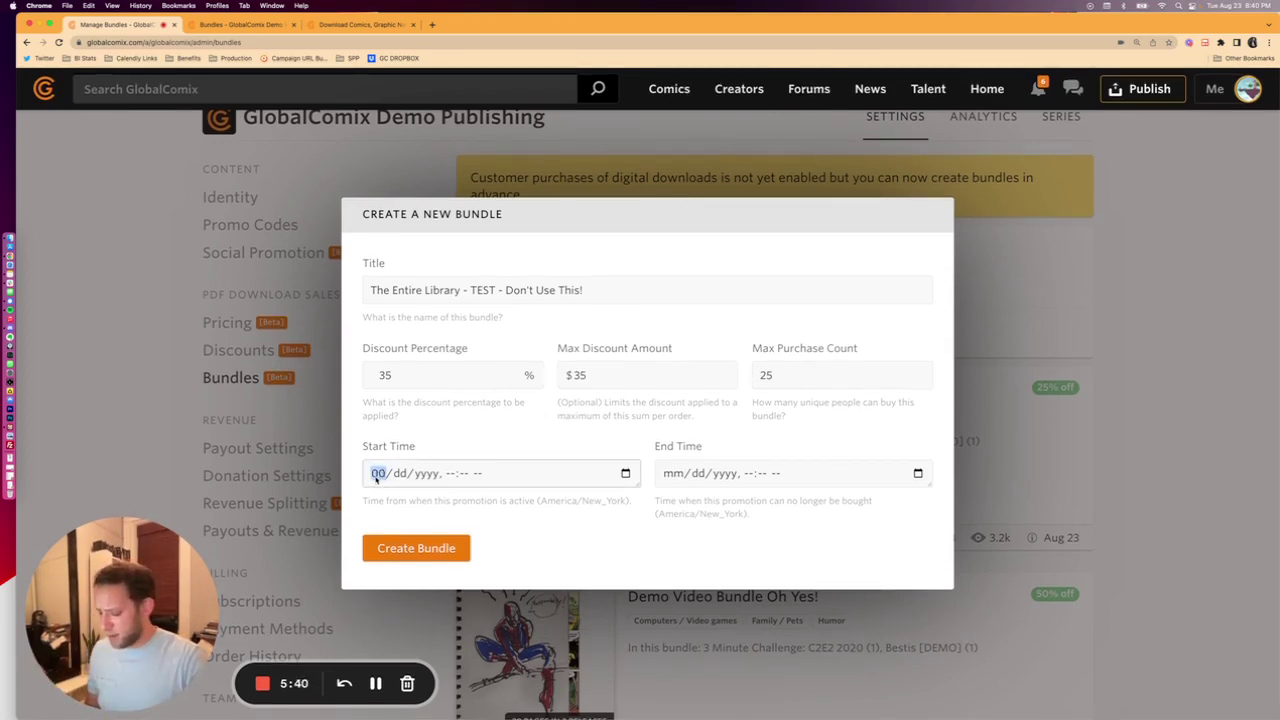
text(8232022)
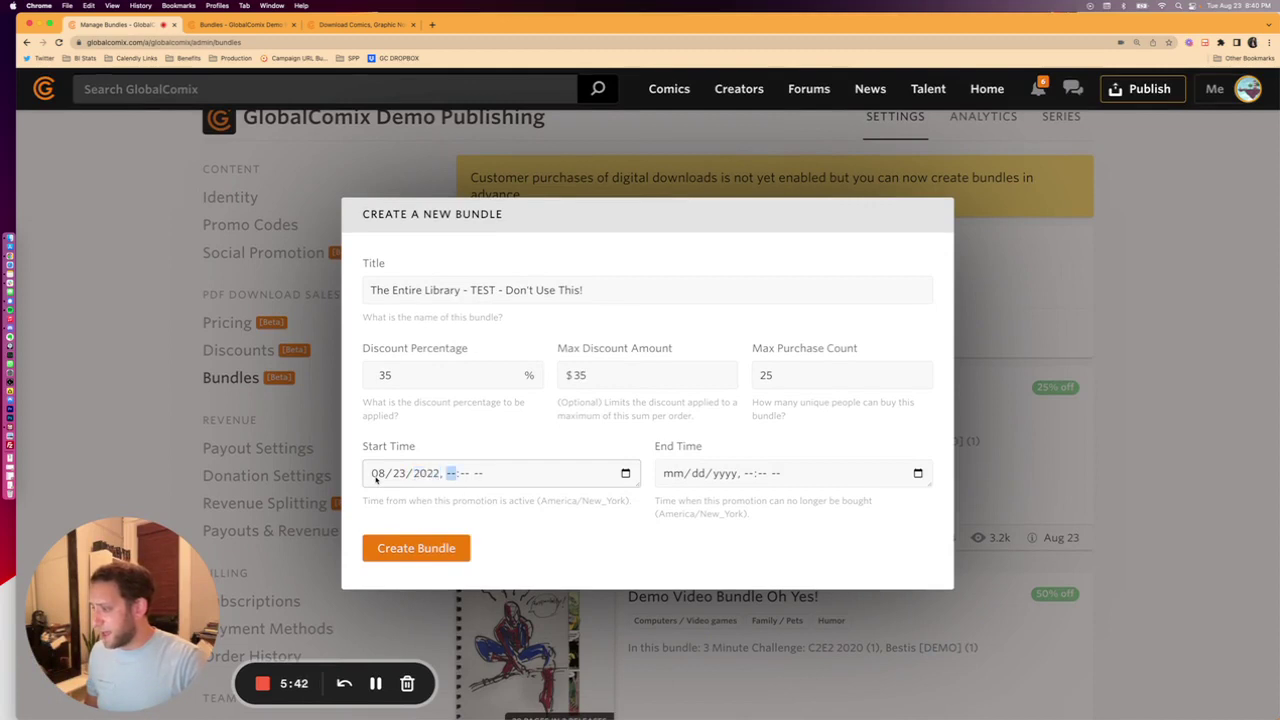
text(1200p)
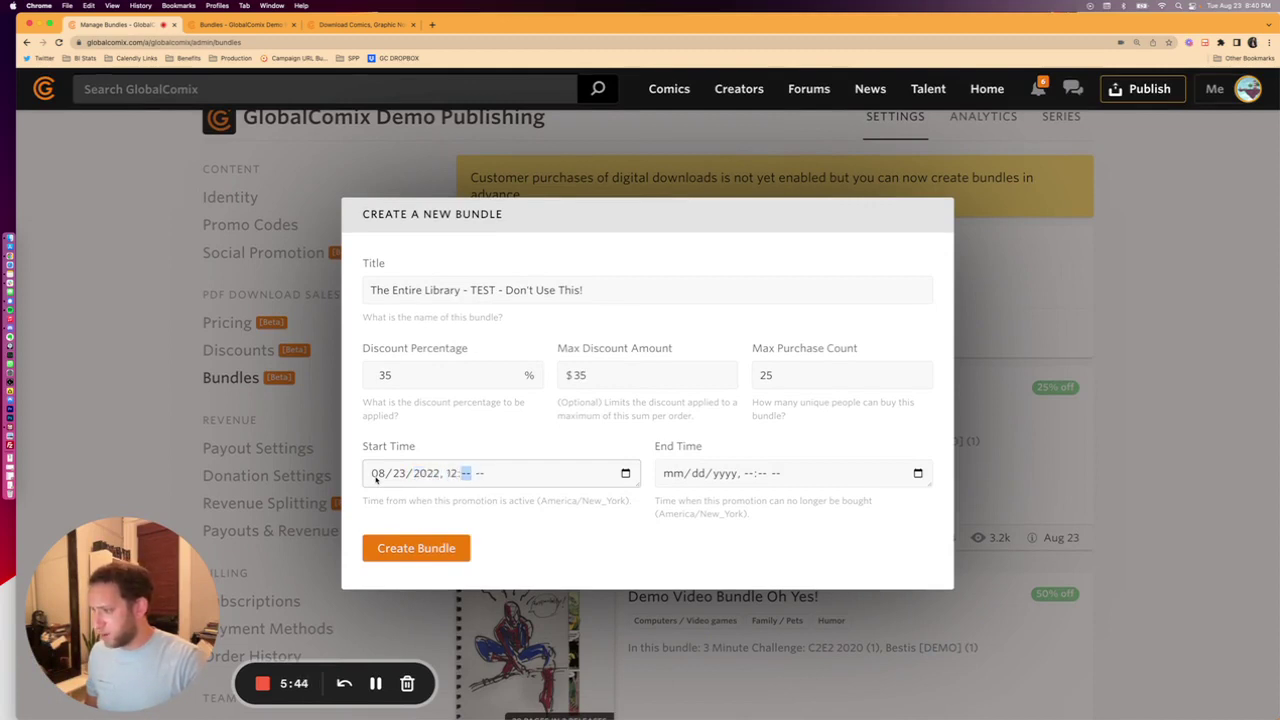
key(Tab)
text(08/30/2022, )
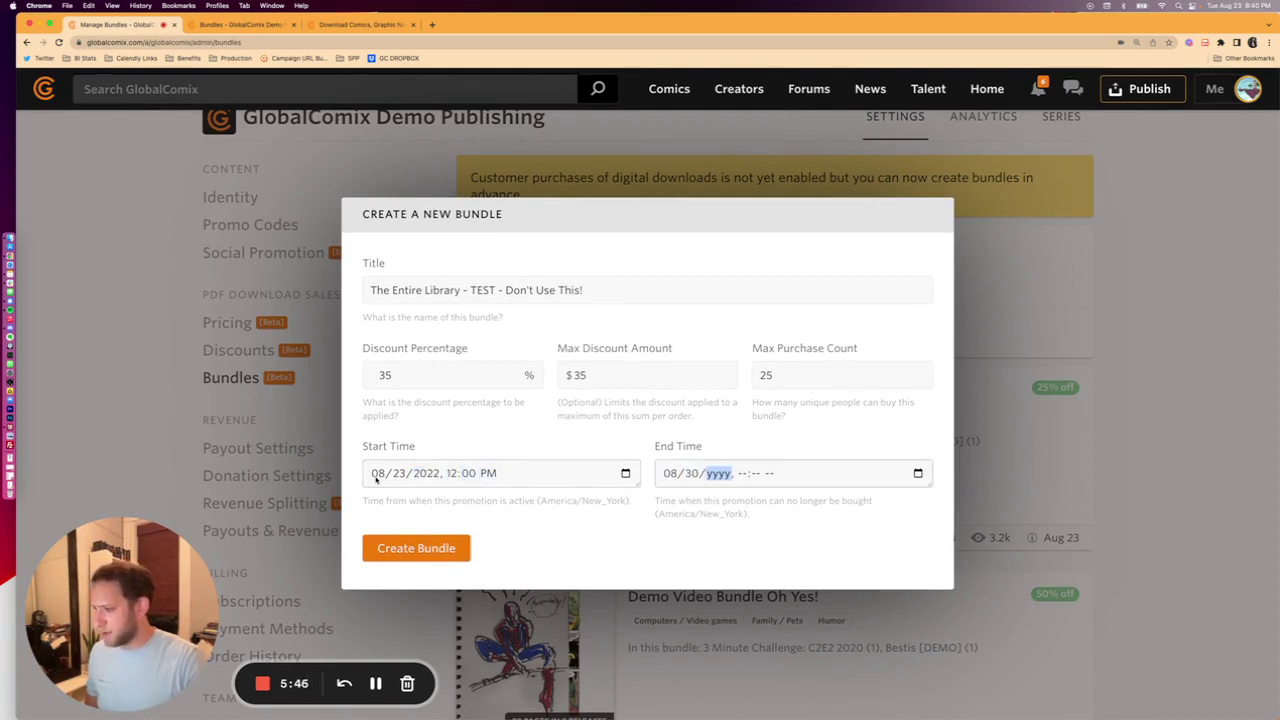
text(11:59)
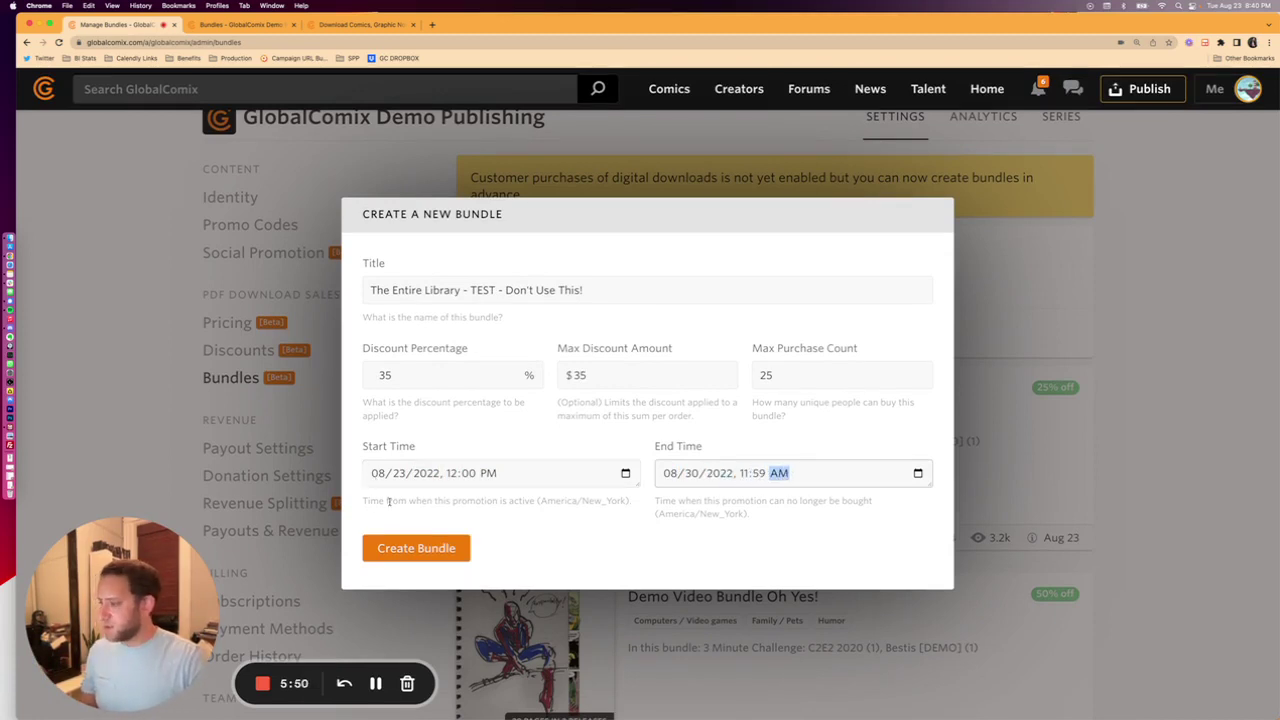
click(467, 547)
click(443, 550)
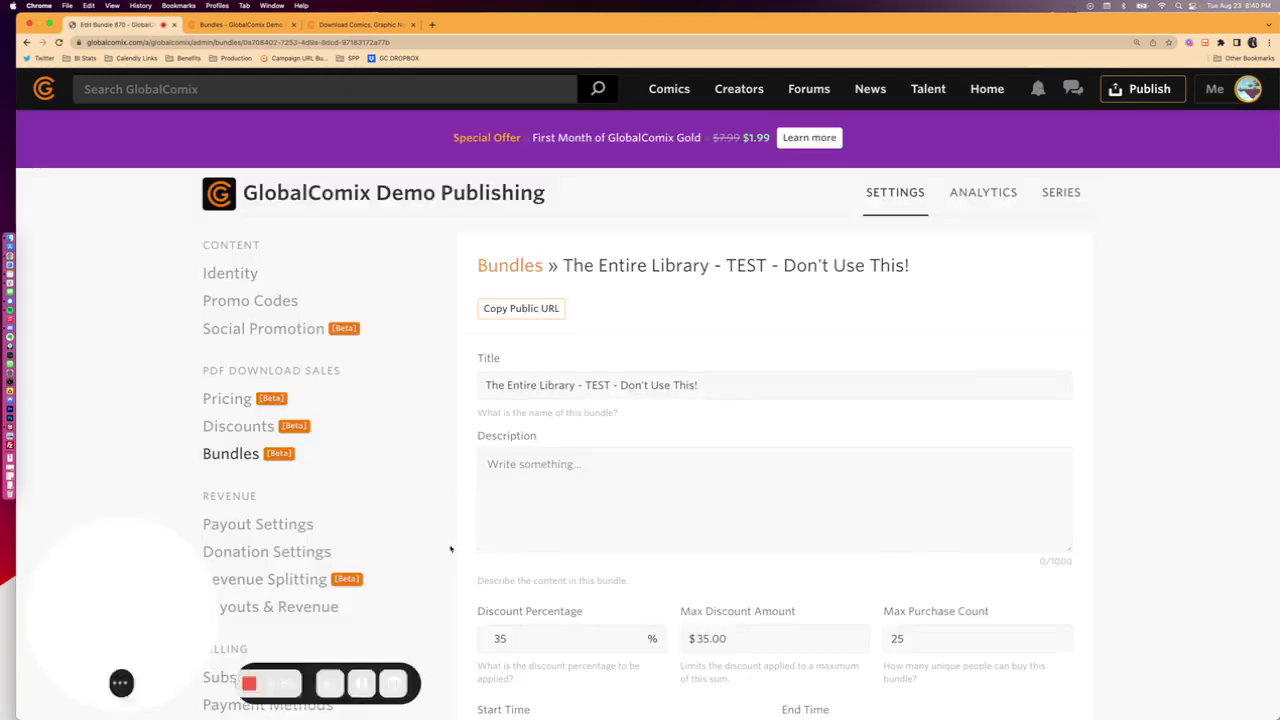
Type the description 'This is the greatest and best bundle in the world…' about all Demo Publishing stories
click(537, 440)
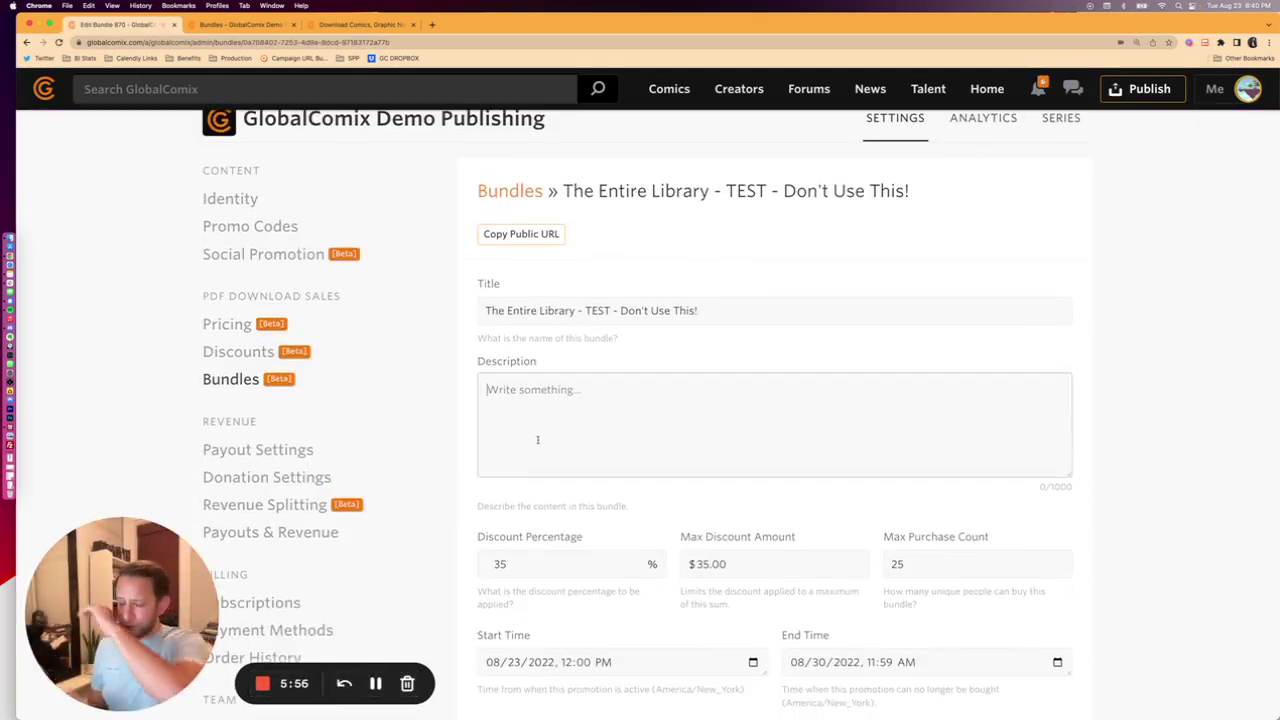
text(This is the grea)
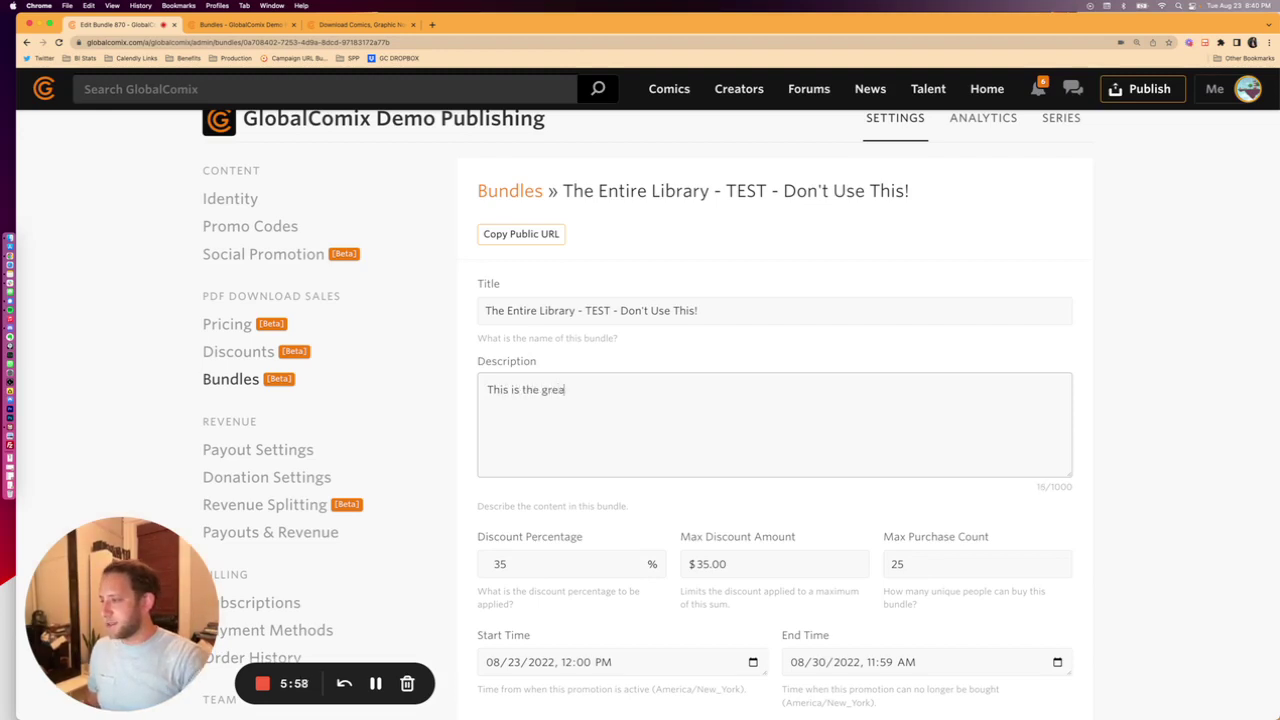
text(test and best bu)
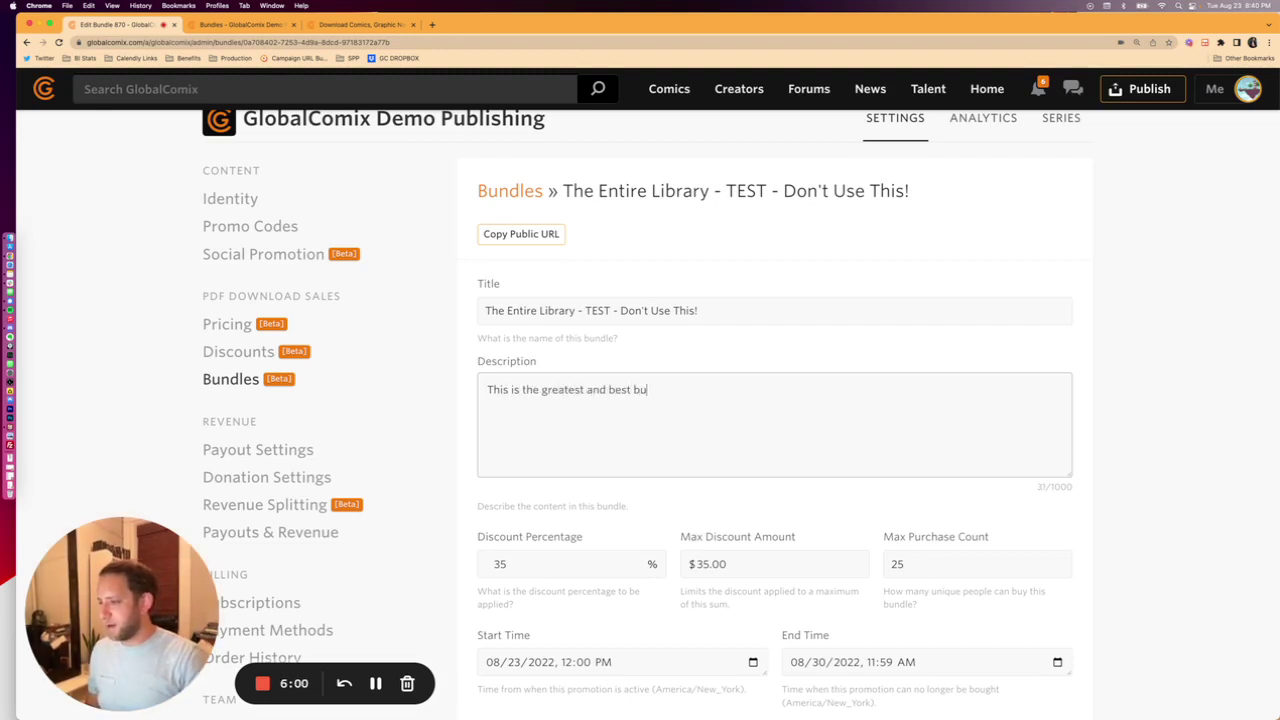
text(ndle in the world. )
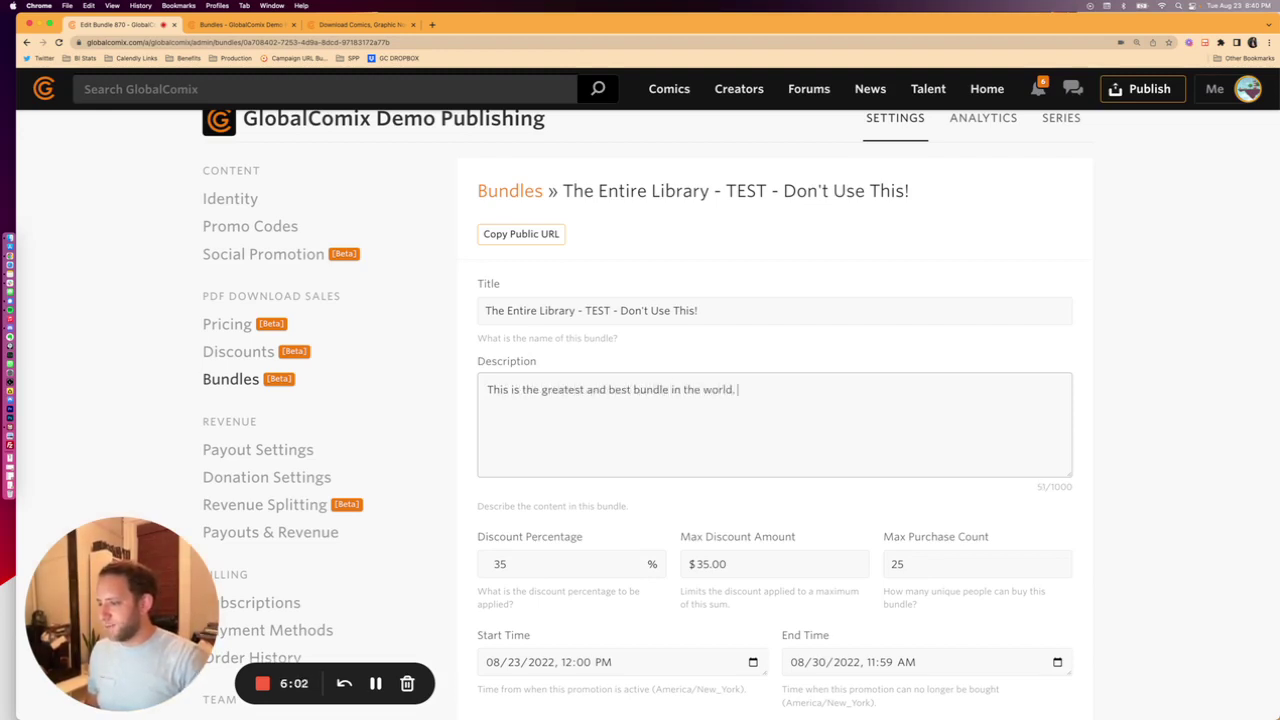
text(Insid)
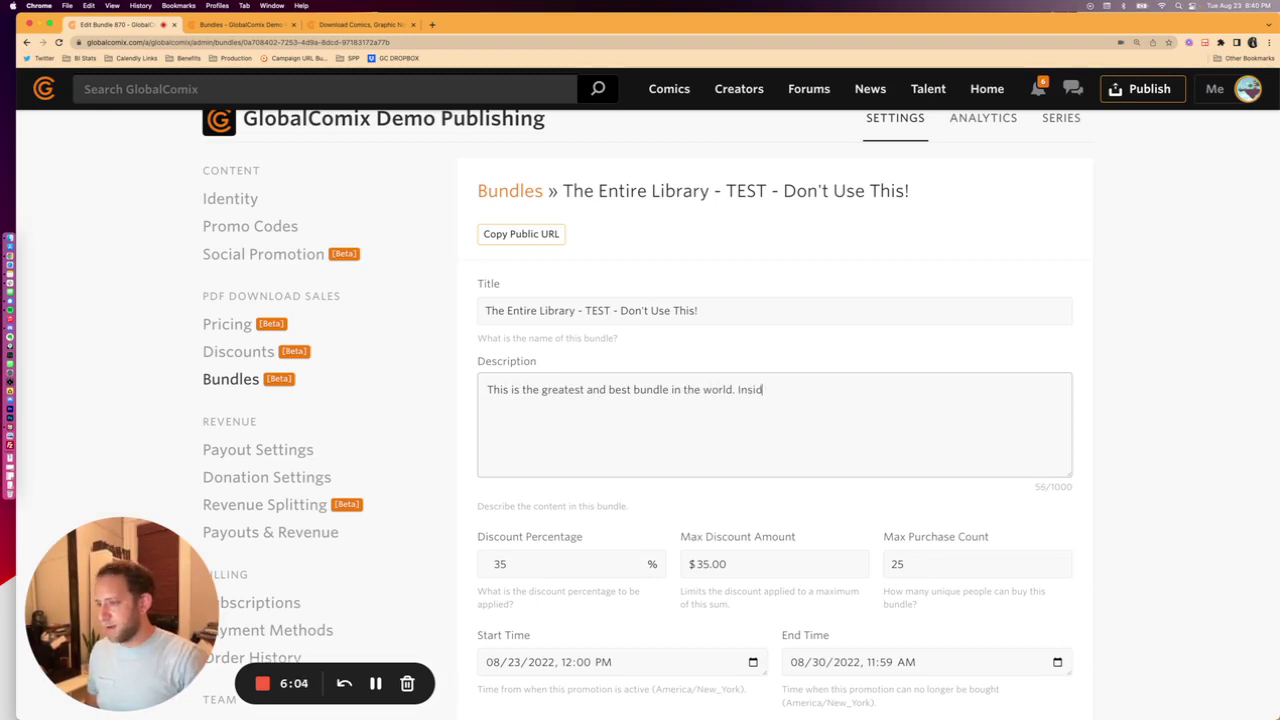
text(e you'll find all)
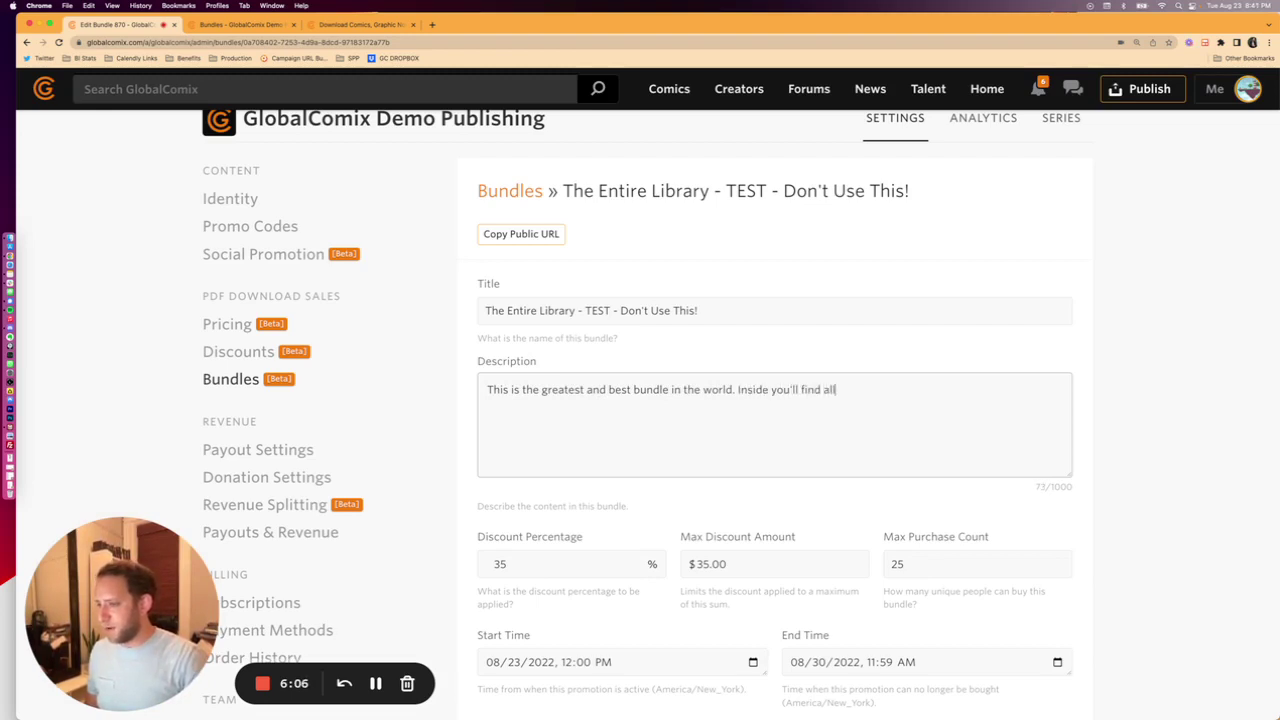
text( the stories that )
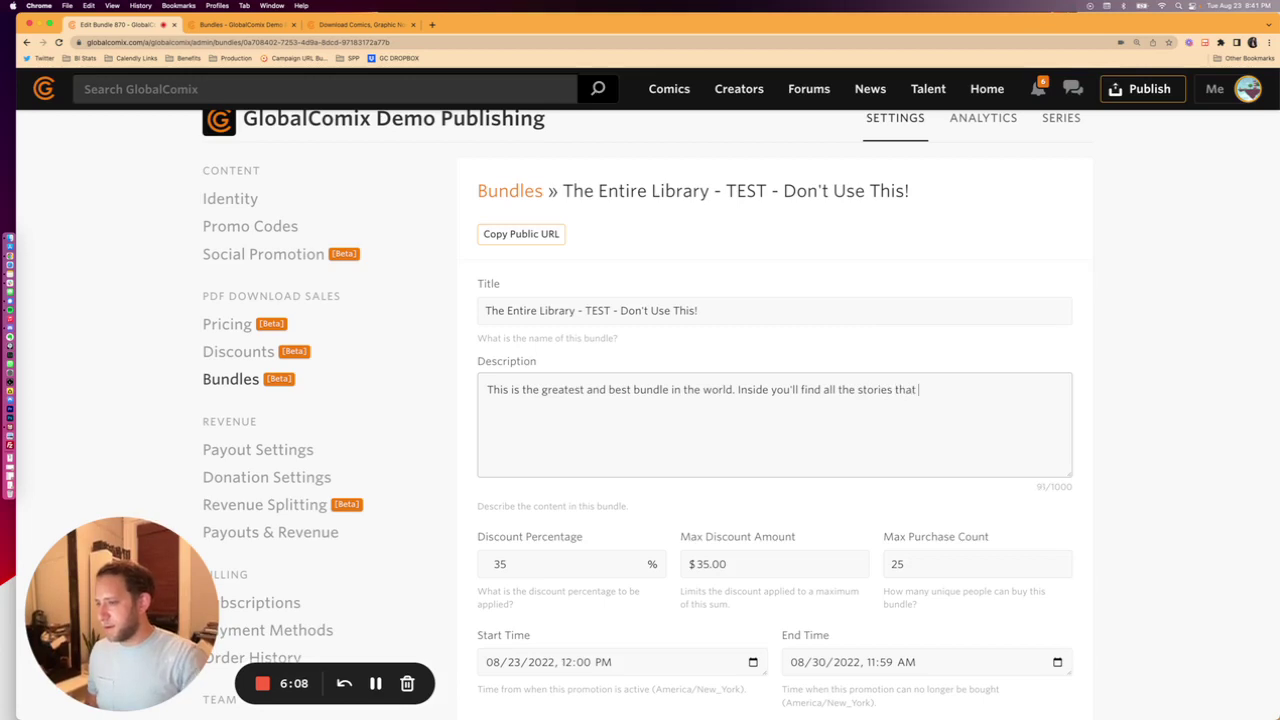
text(make up the unive)
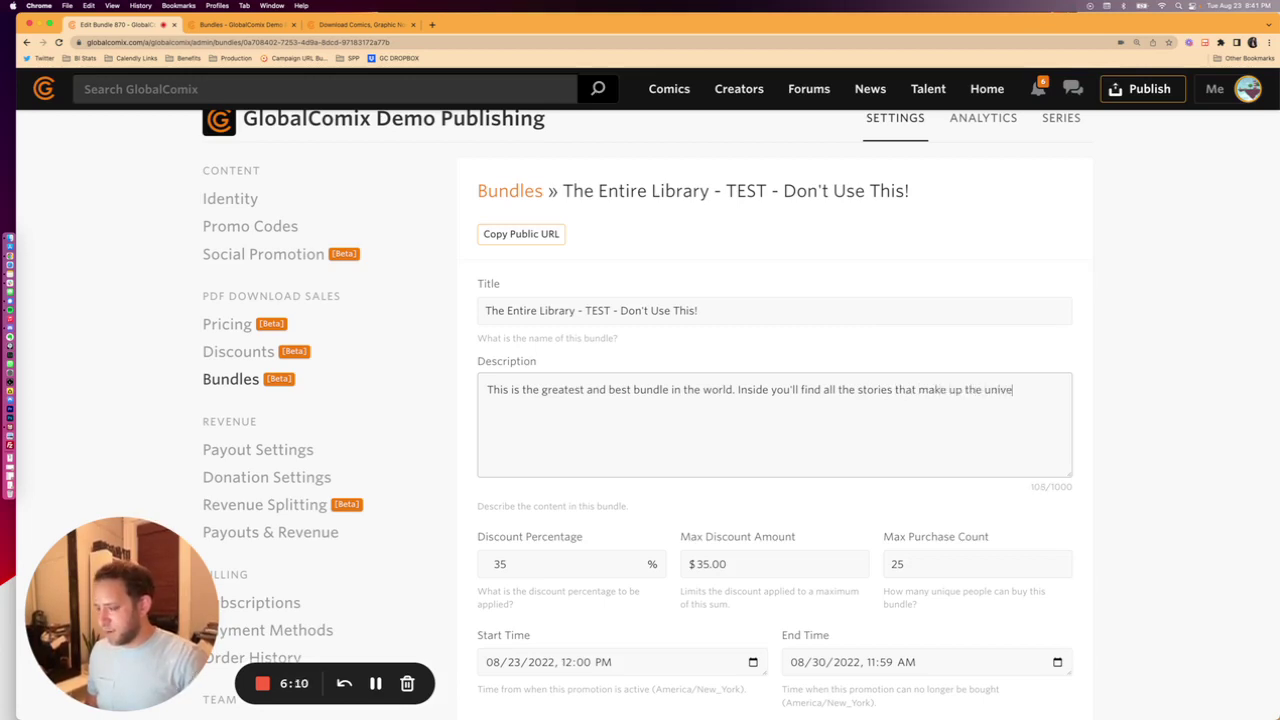
text(rse known as Global)
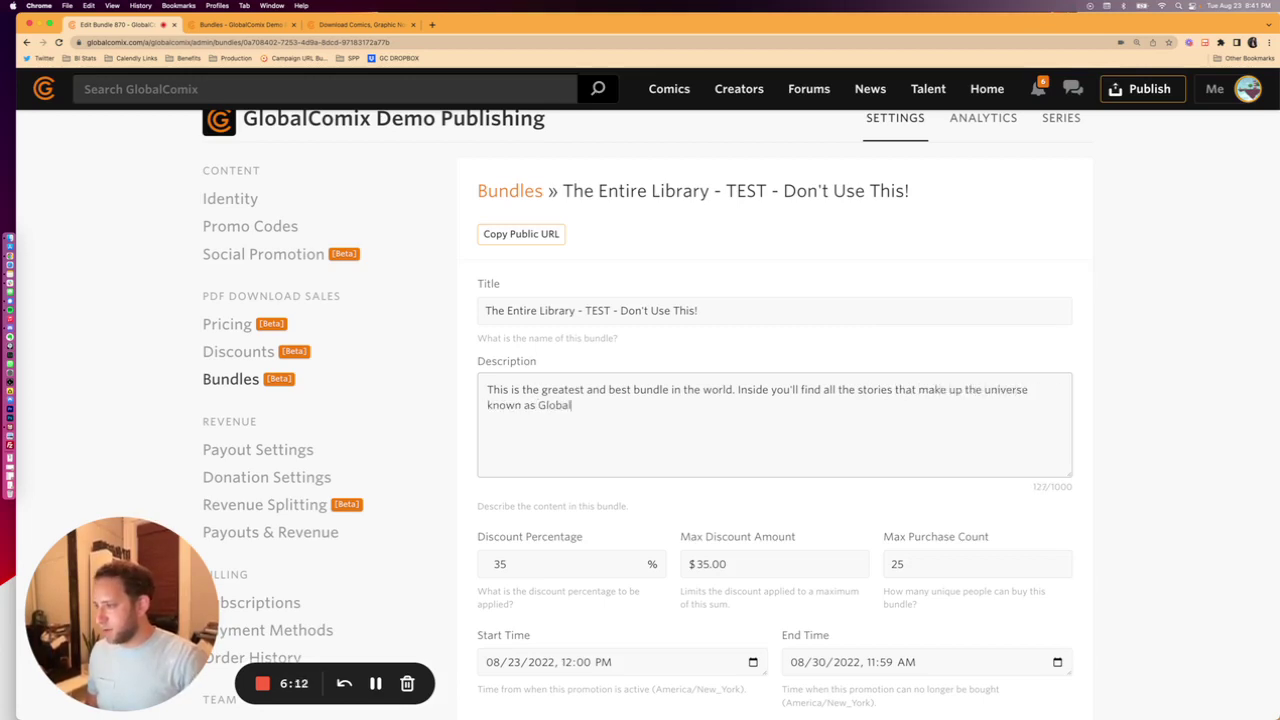
text(Comix Demo Pu)
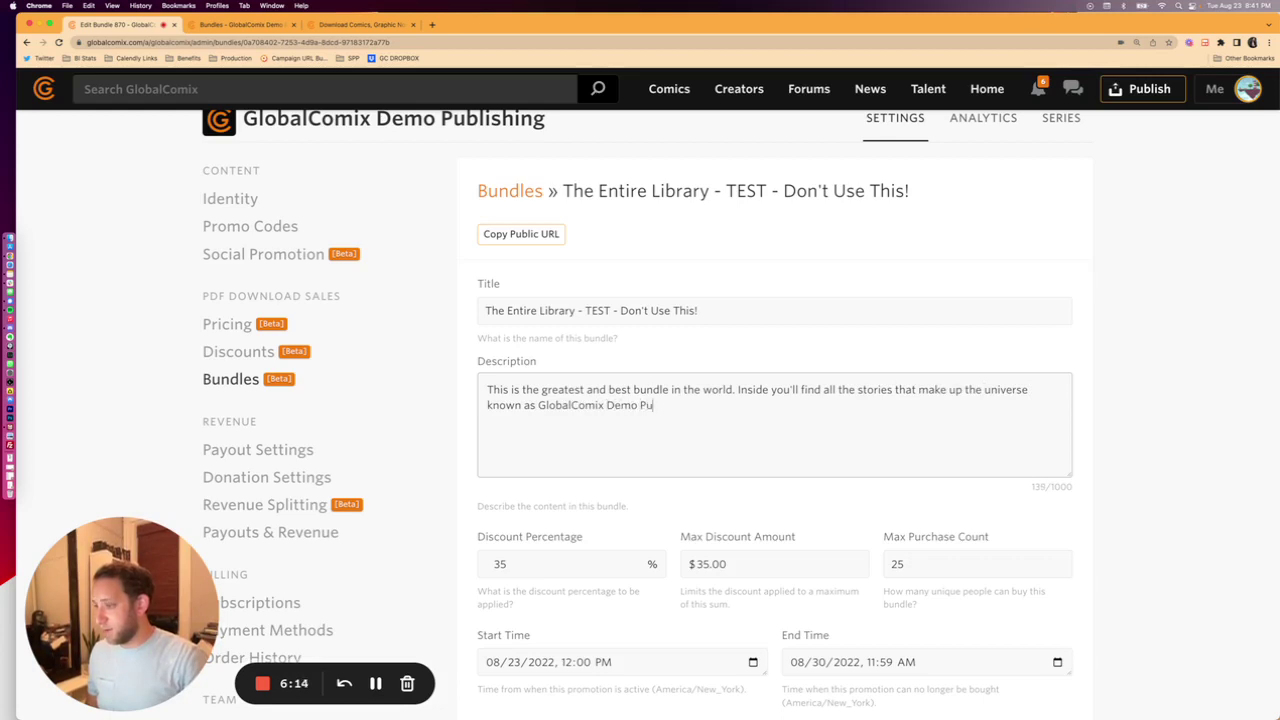
text(blishing.)
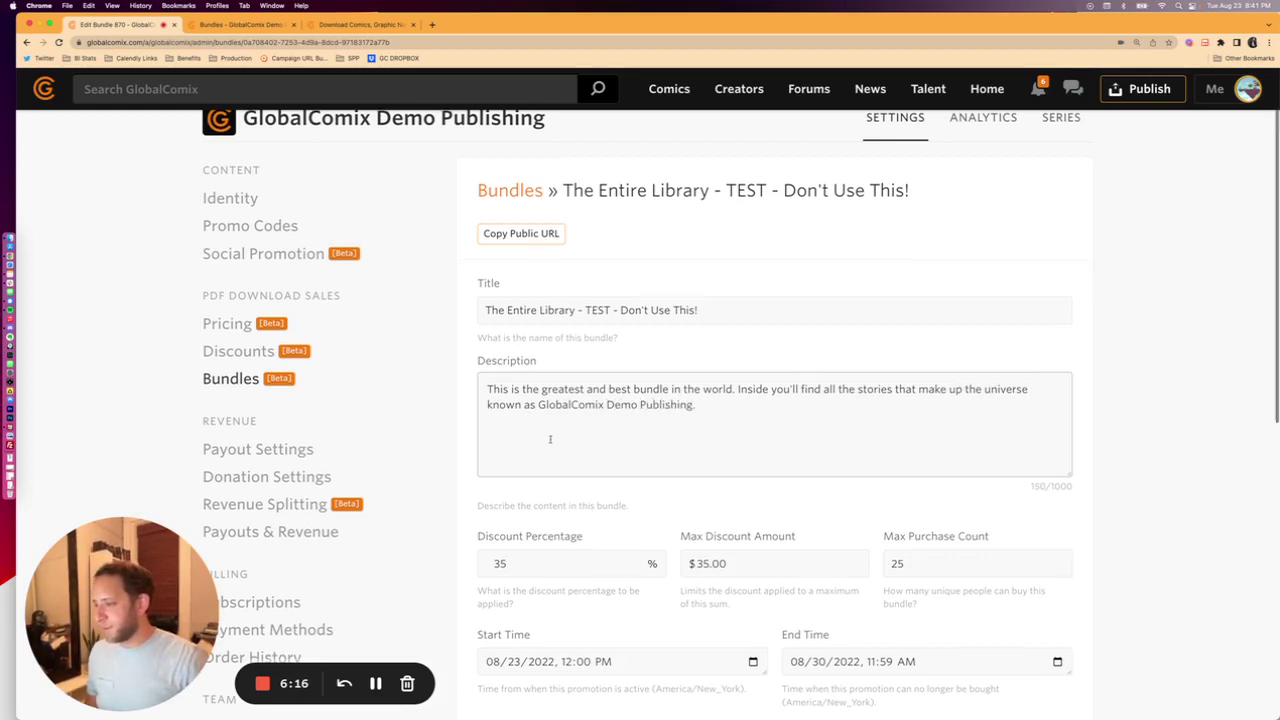
scroll(551, 445, down, 4)
Add three 3 Minute Challenge releases and Bestis Toff i Trynet and Miss Badass to the bundle
scroll(557, 447, down, 2)
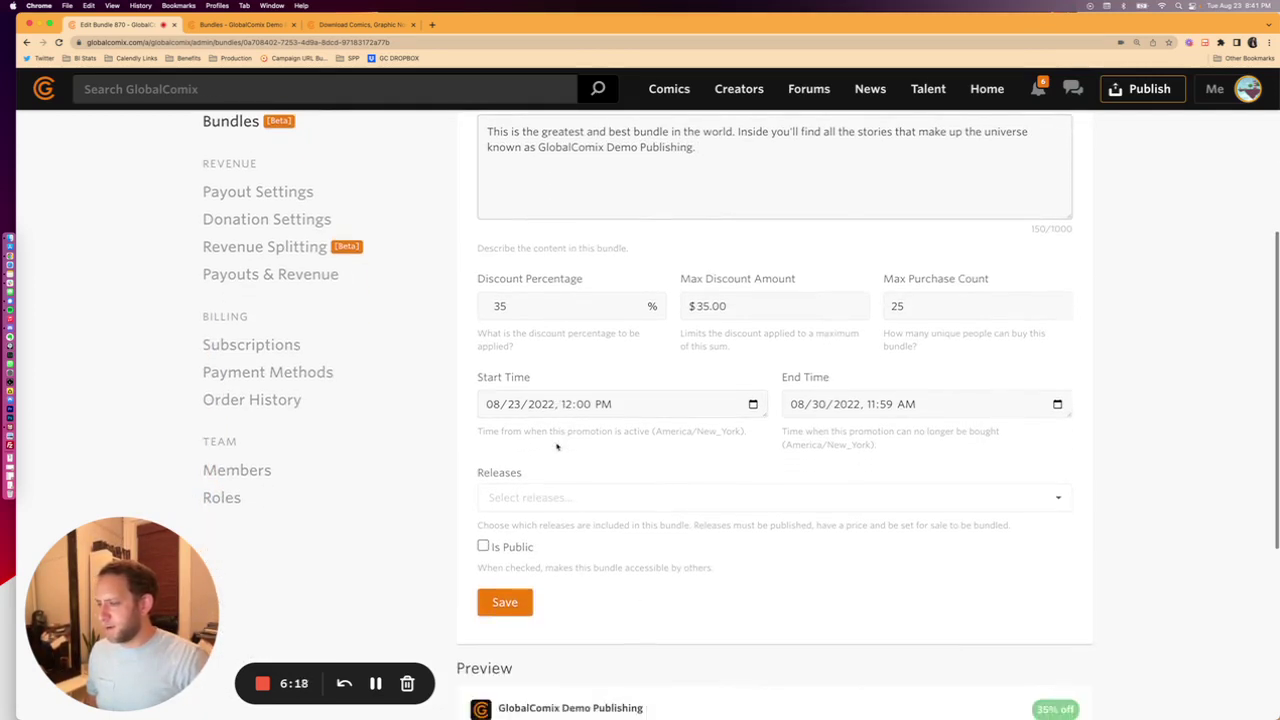
click(555, 428)
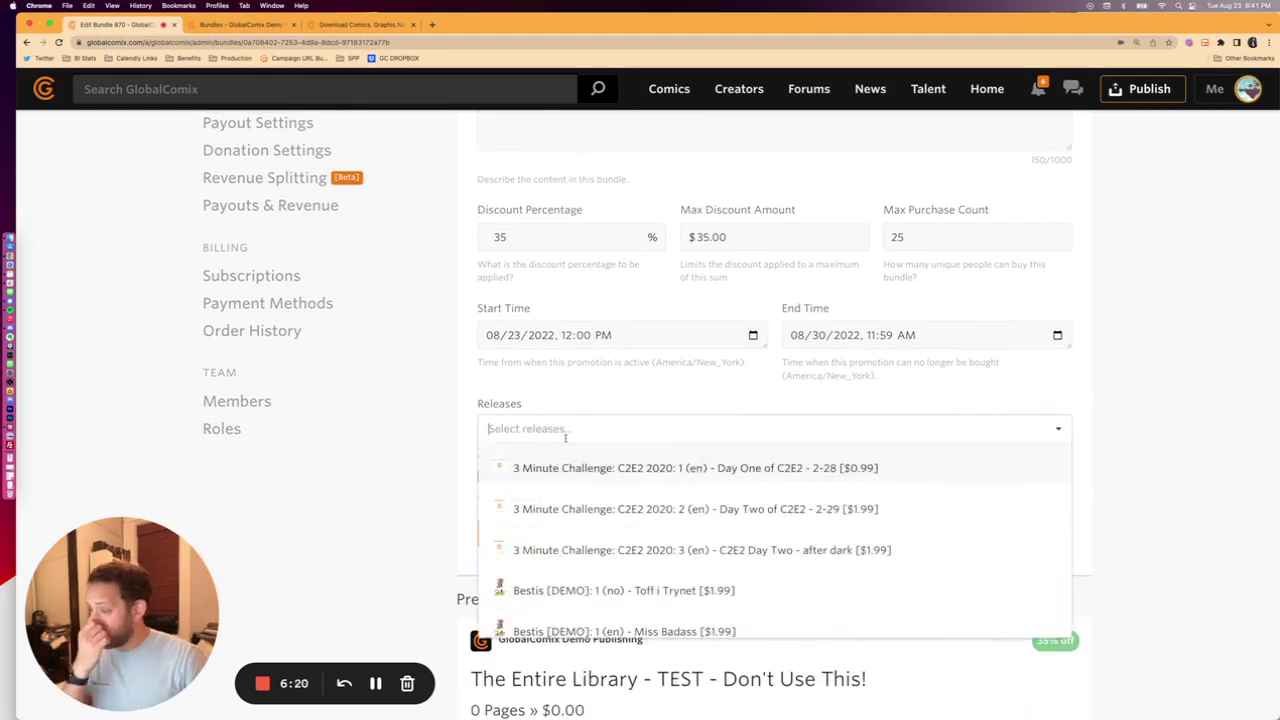
click(604, 470)
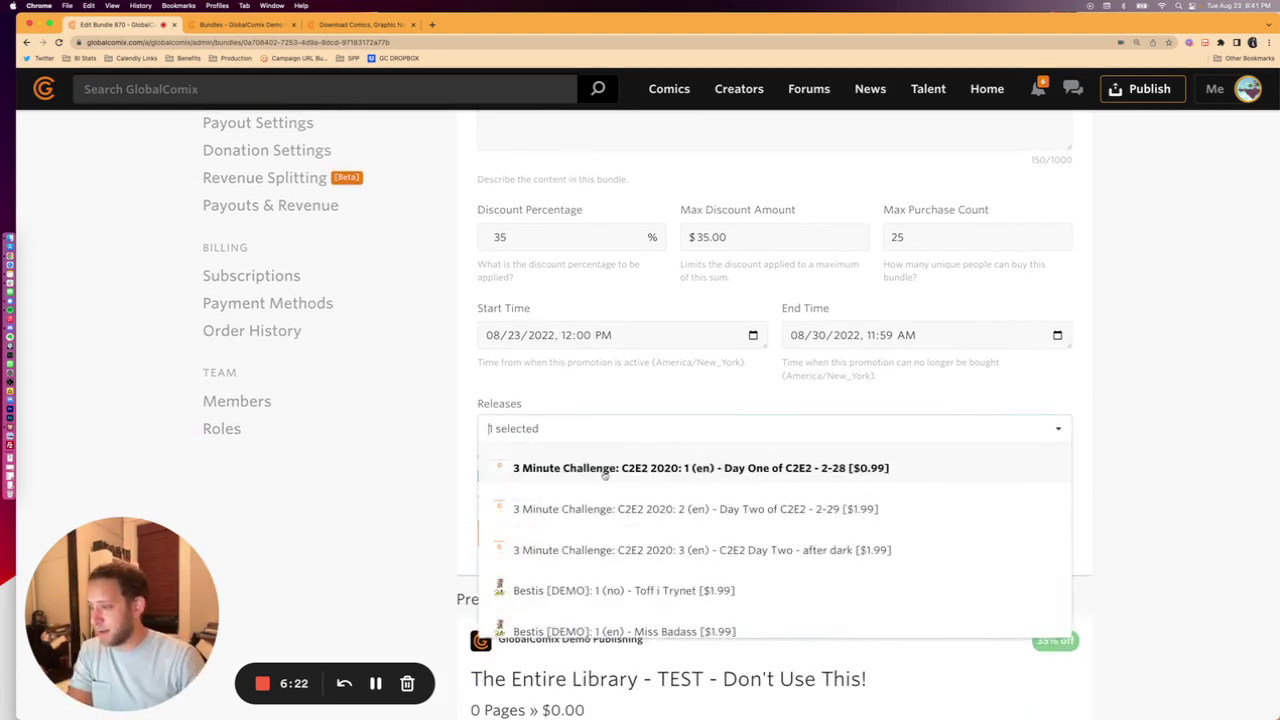
click(602, 509)
click(606, 550)
click(627, 594)
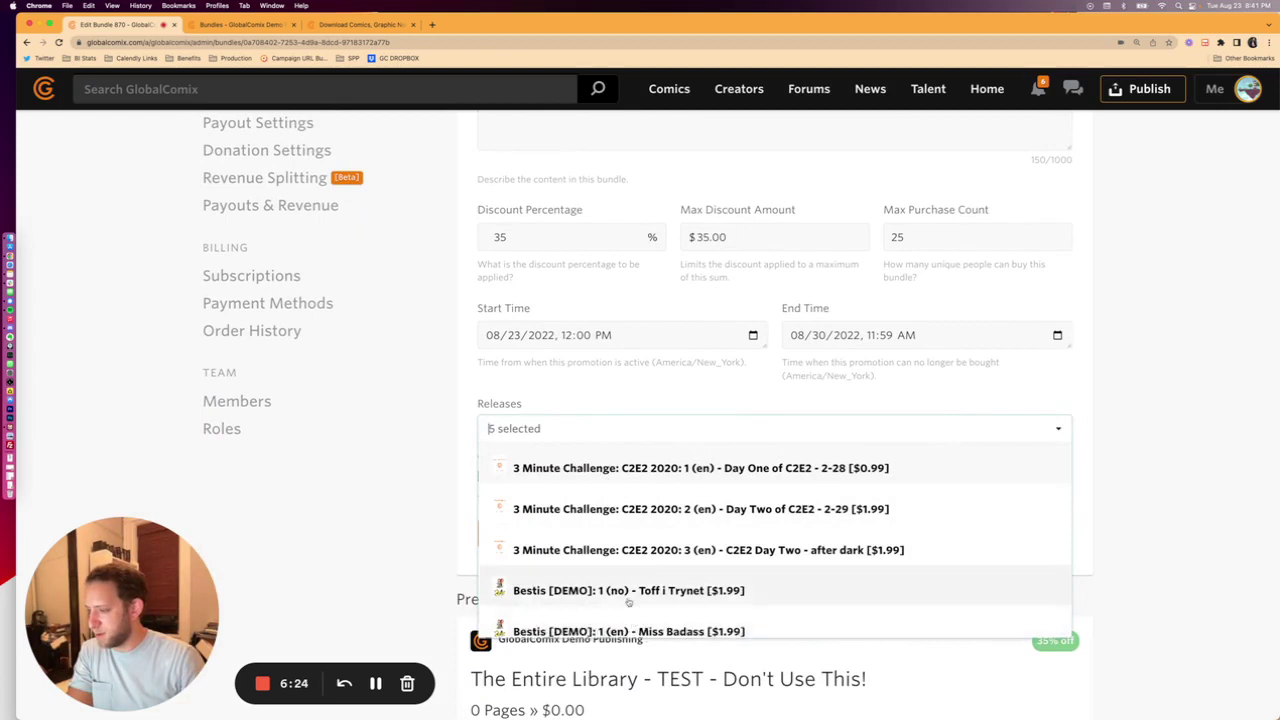
click(625, 630)
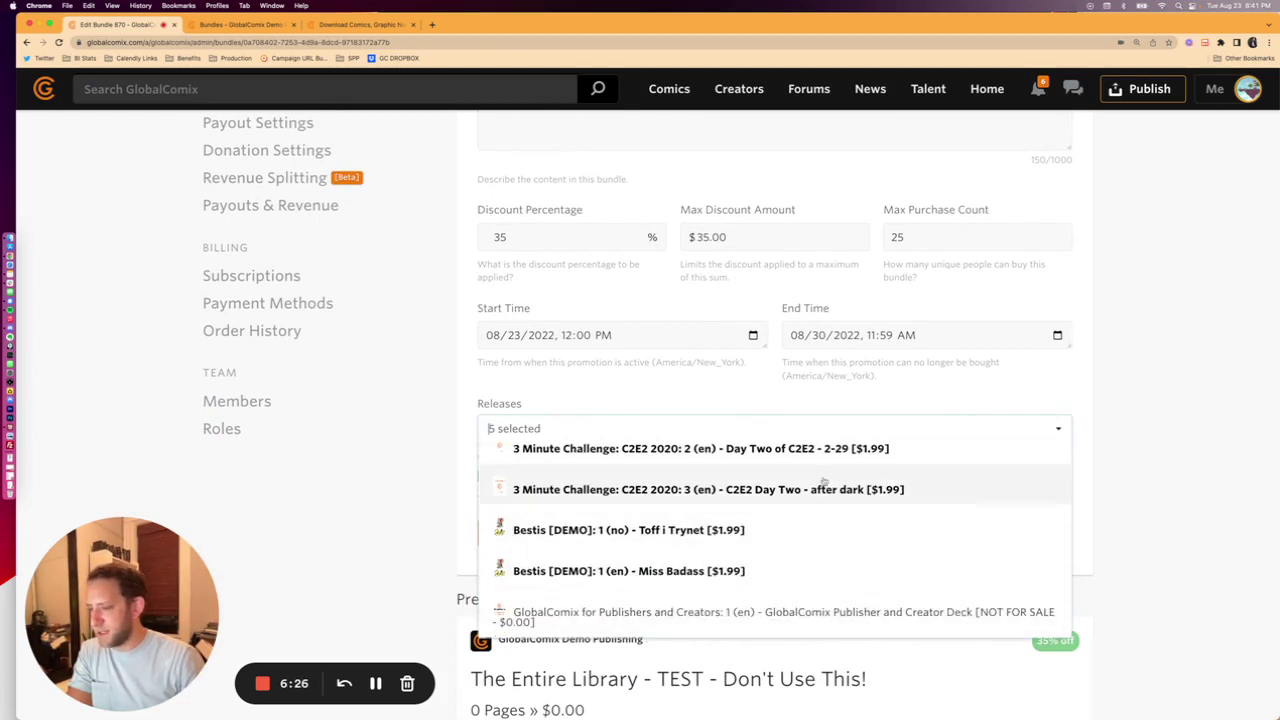
click(1143, 434)
Tick Is Public so the bundle is publicly visible
scroll(757, 529, down, 1)
click(483, 421)
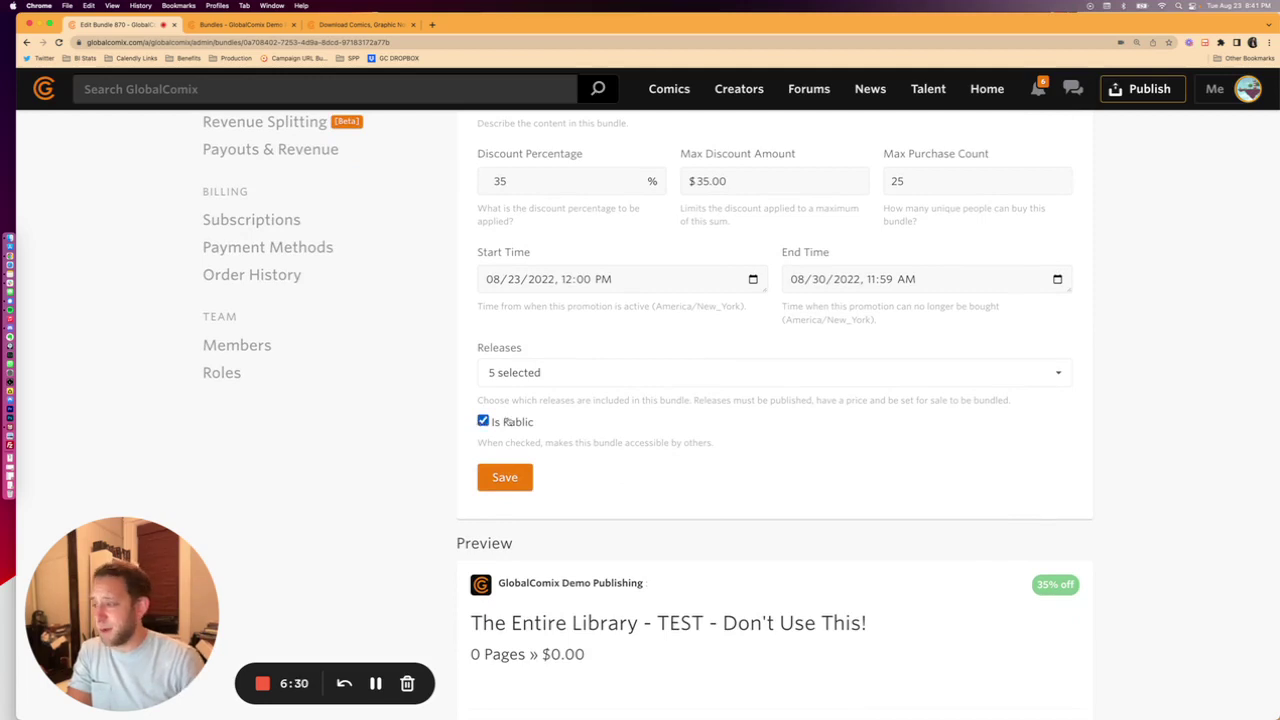
scroll(492, 486, down, 1)
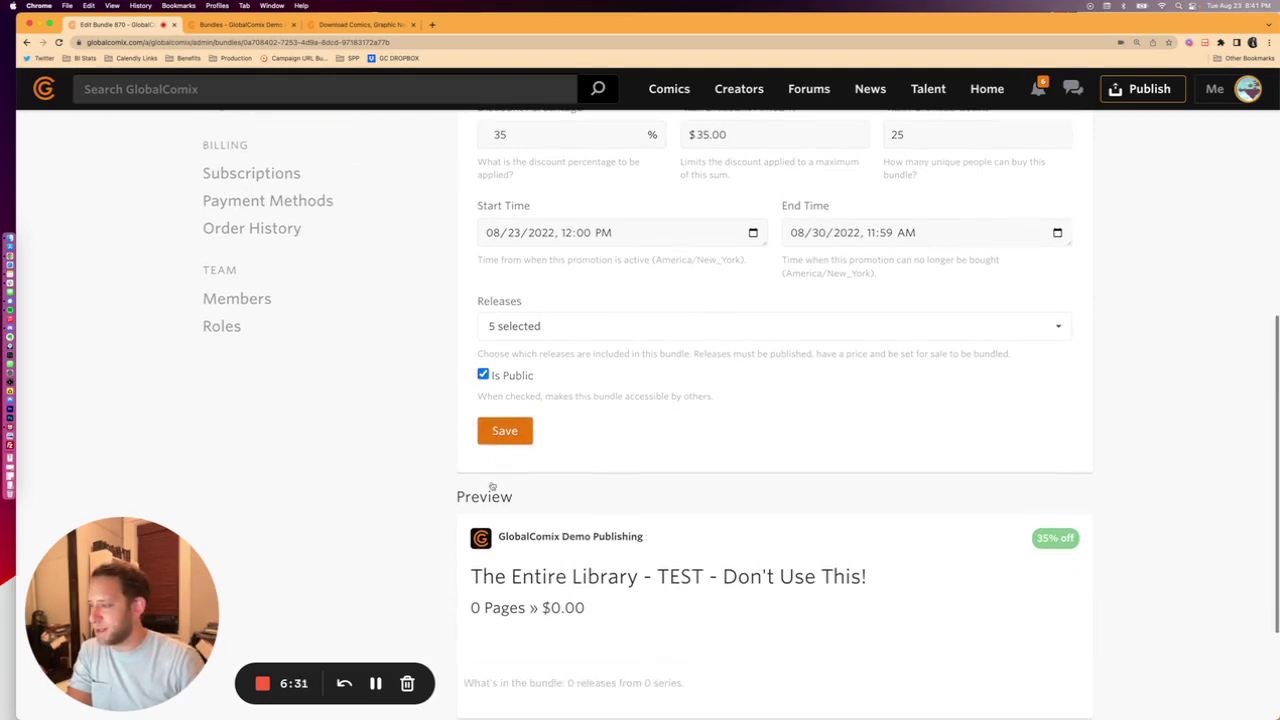
click(504, 431)
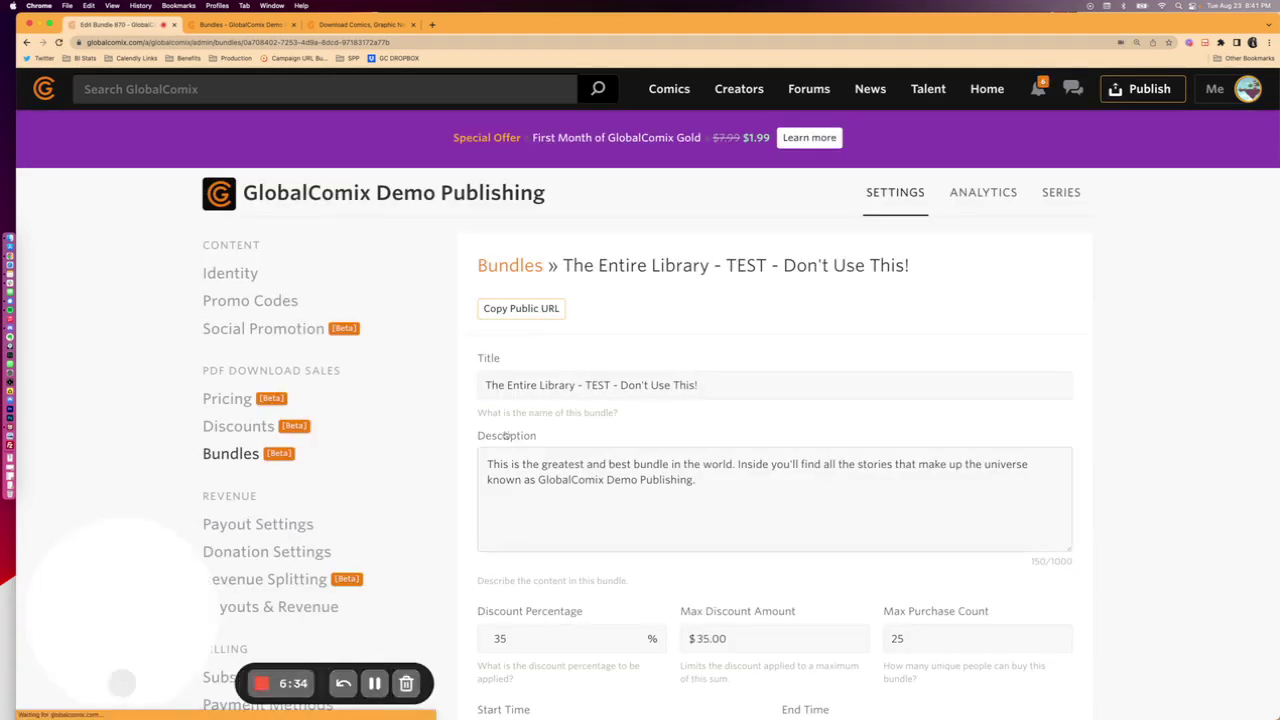
scroll(755, 523, down, 15)
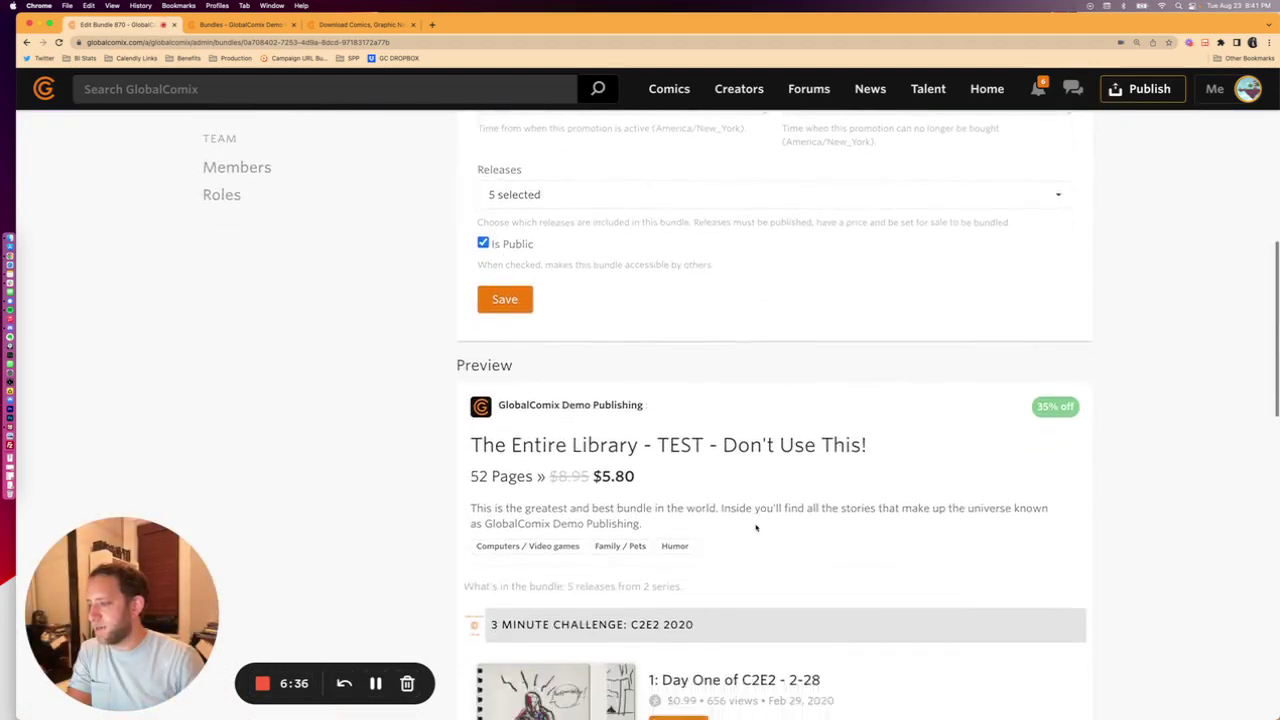
scroll(755, 523, down, 2)
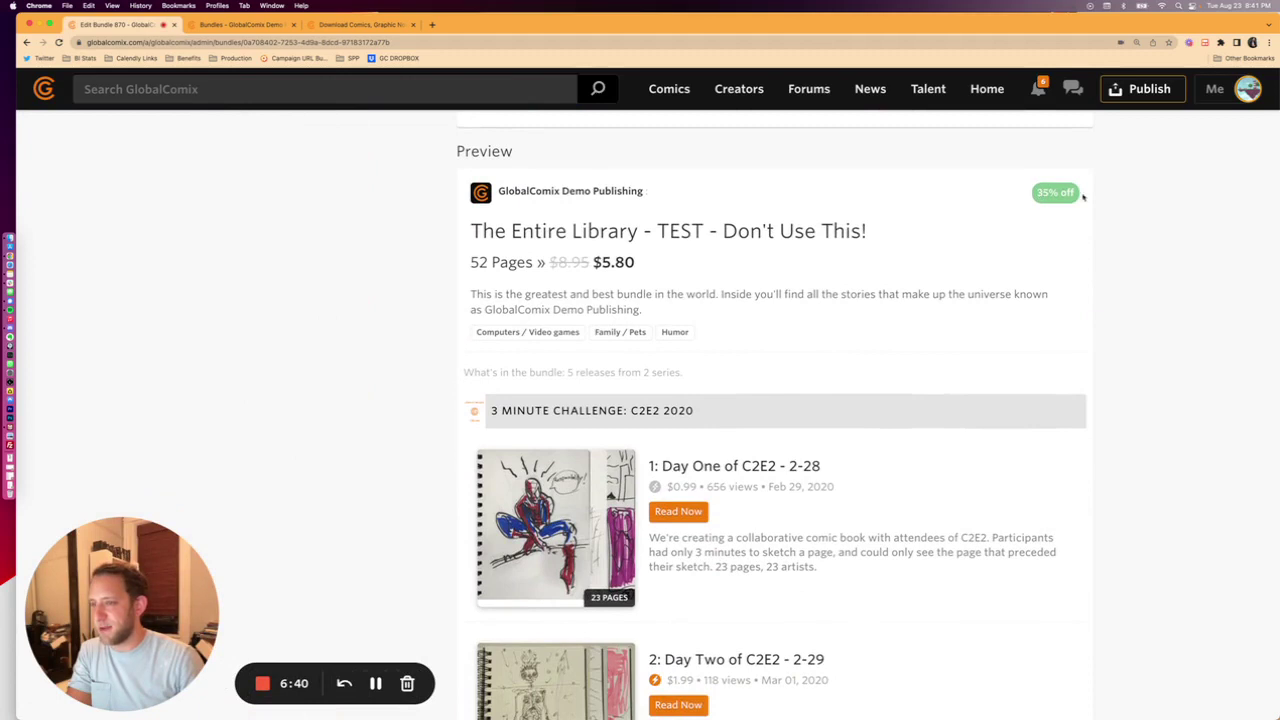
drag(481, 236, 859, 250)
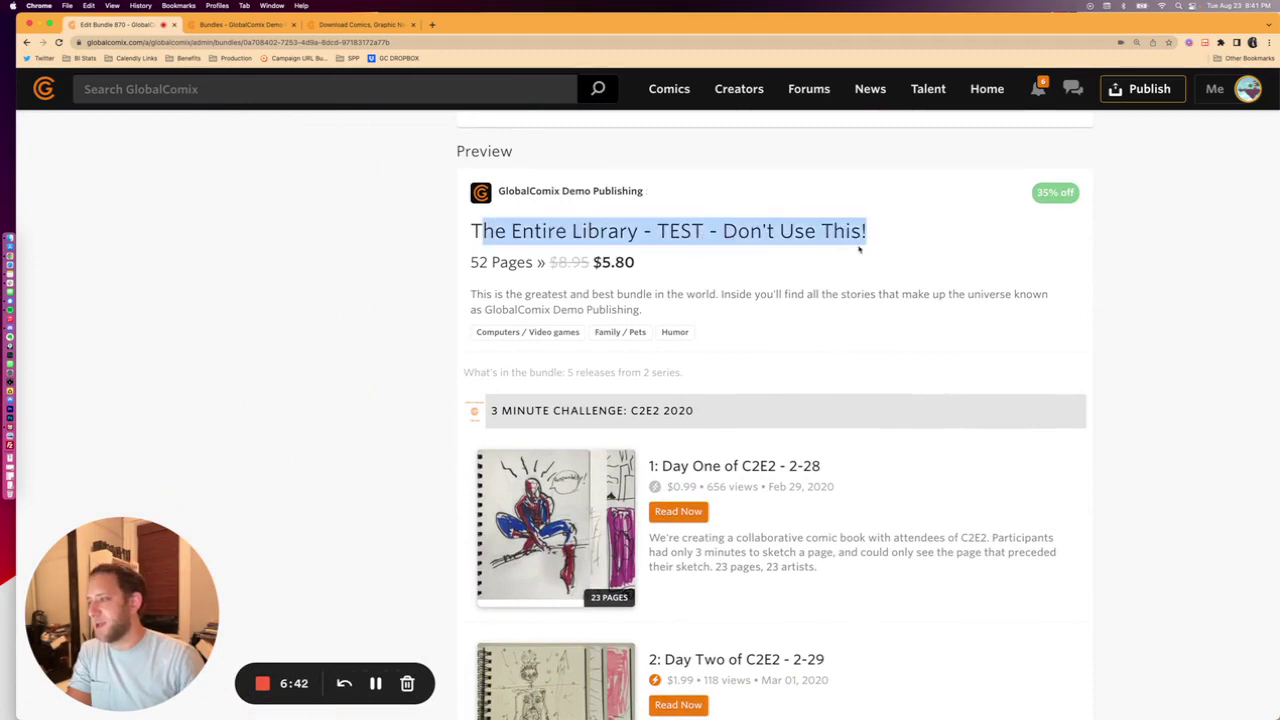
drag(480, 263, 634, 263)
drag(470, 294, 654, 306)
scroll(600, 315, down, 2)
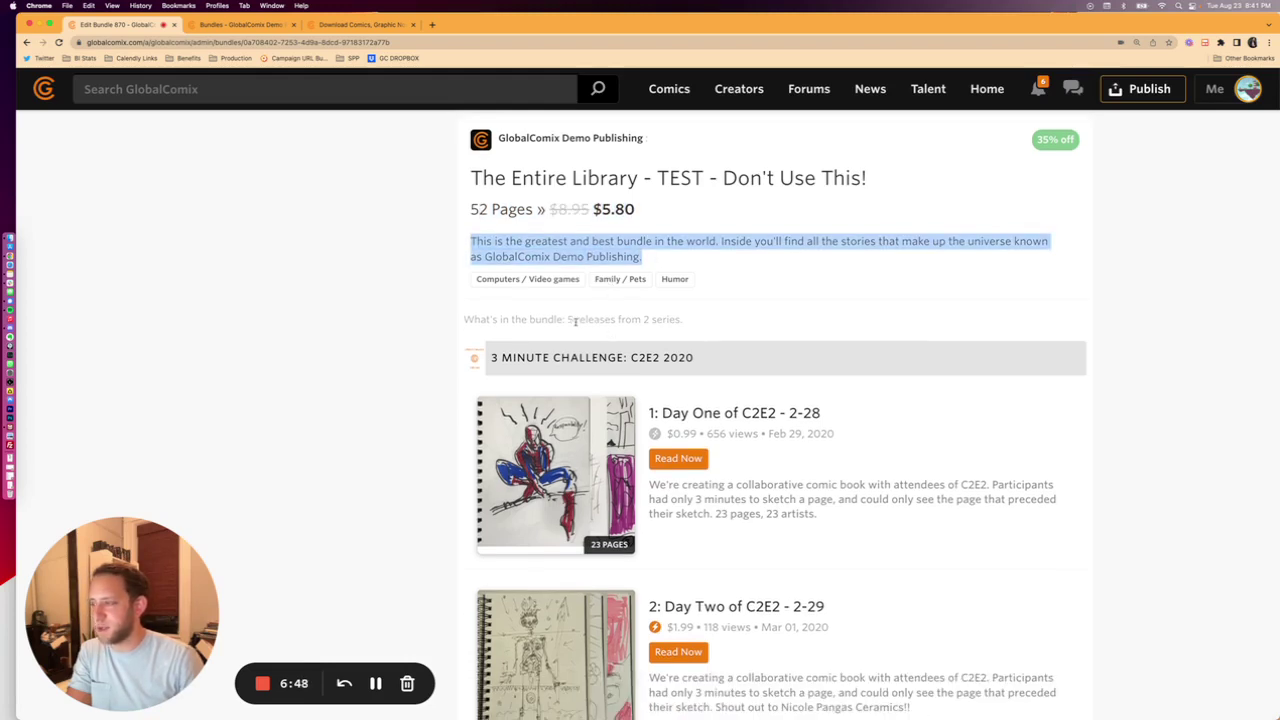
scroll(500, 300, down, 5)
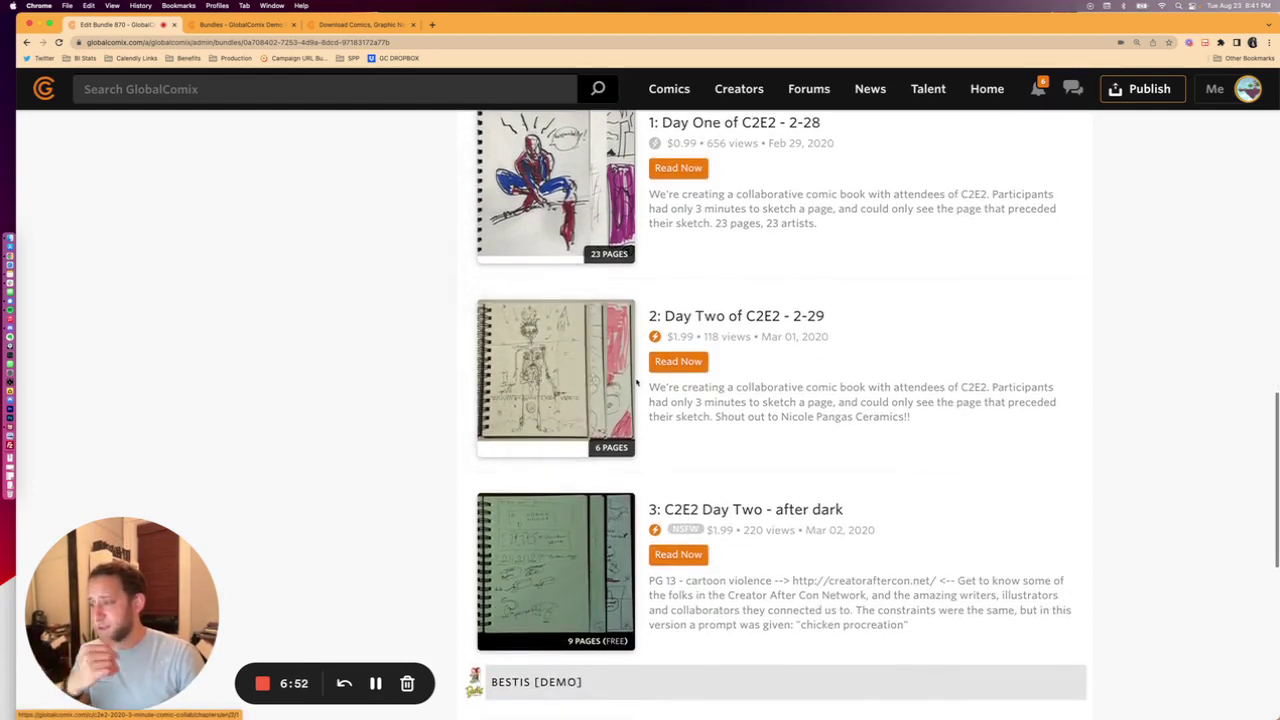
scroll(780, 503, down, 4)
scroll(776, 504, down, 5)
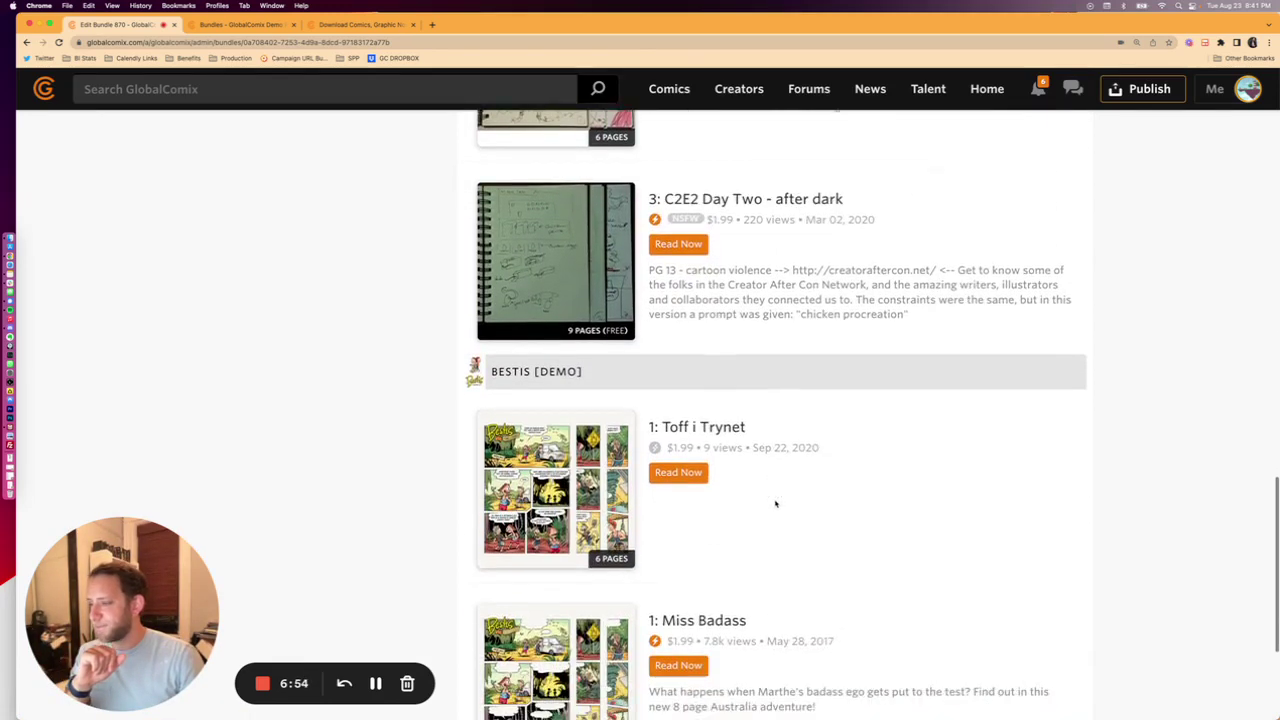
scroll(775, 503, up, 14)
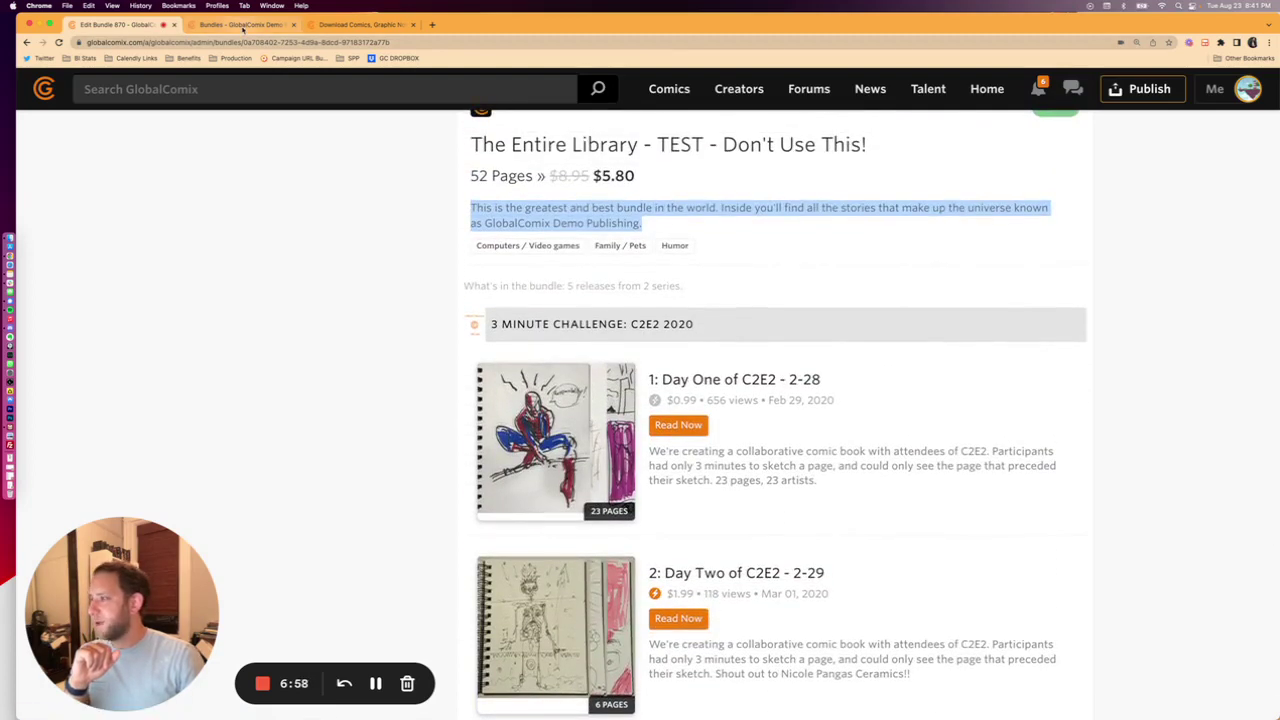
Show the publisher's public Bundles page, reloading until the new bundle appears
click(245, 24)
key(super+r)
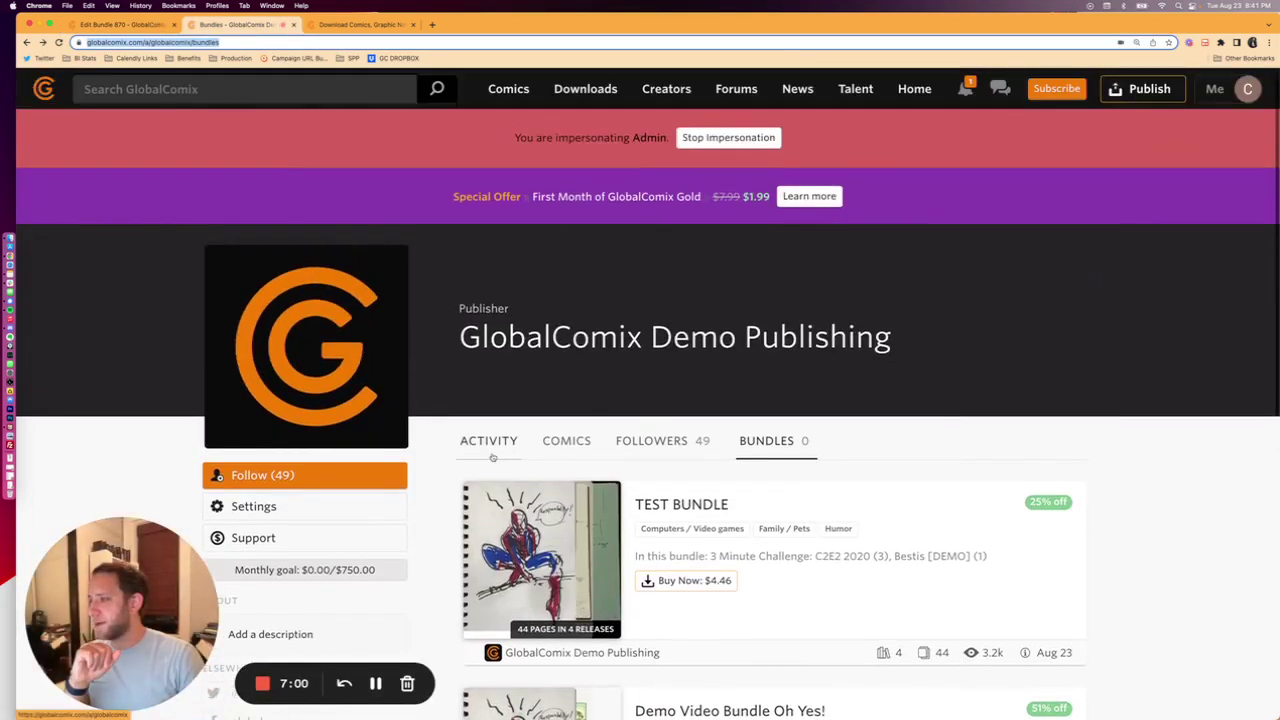
scroll(493, 456, down, 2)
scroll(492, 457, down, 1)
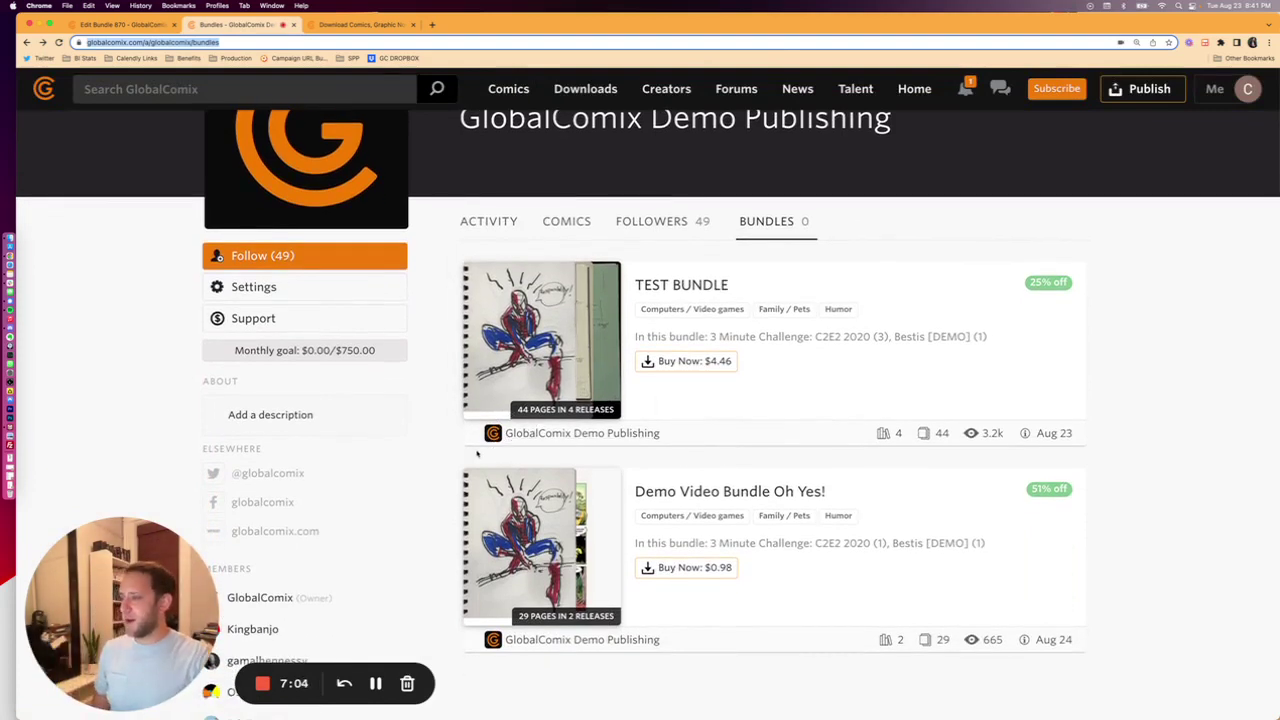
scroll(686, 410, down, 1)
key(super+r)
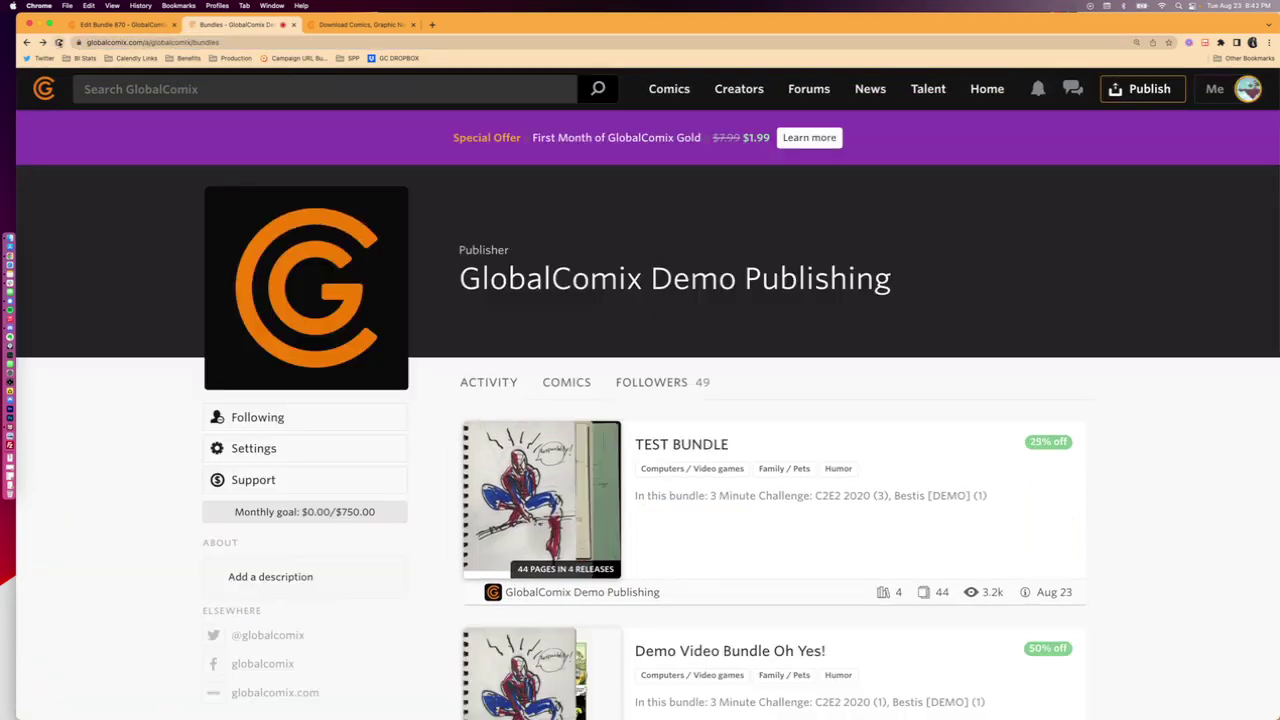
scroll(501, 292, down, 5)
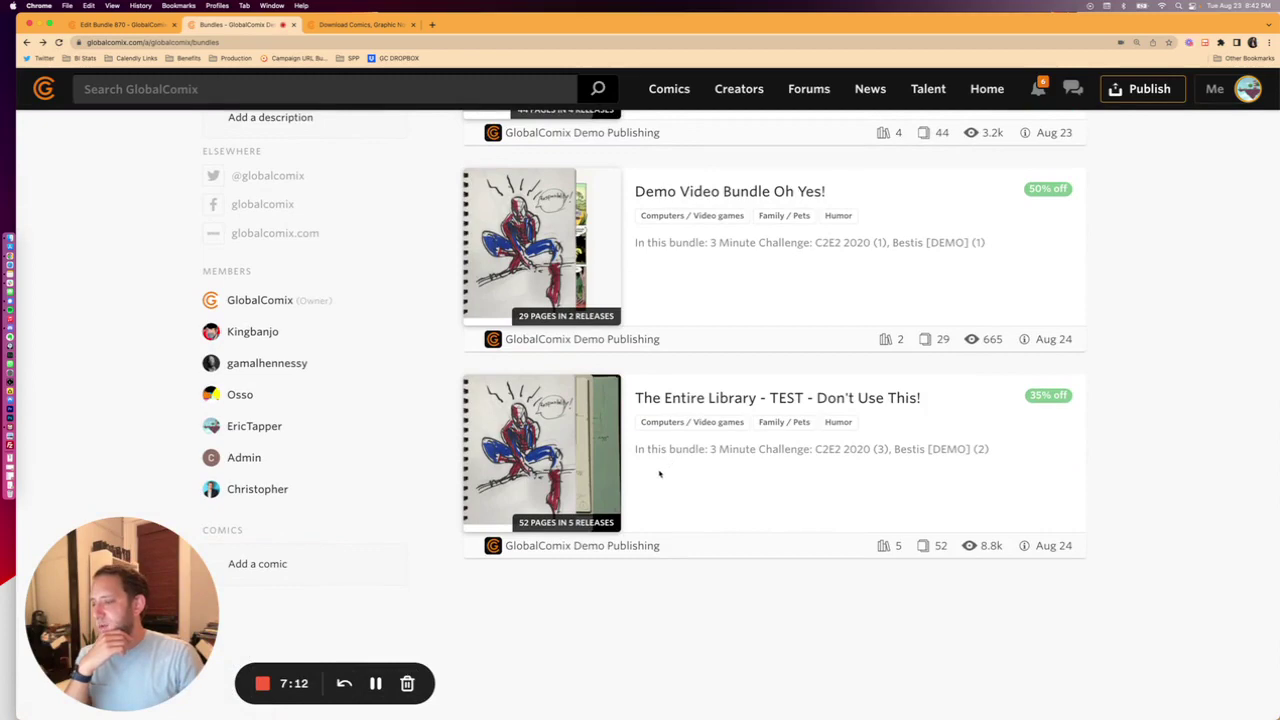
Open The Entire Library - TEST bundle page and review its 35% discount and releases
click(665, 399)
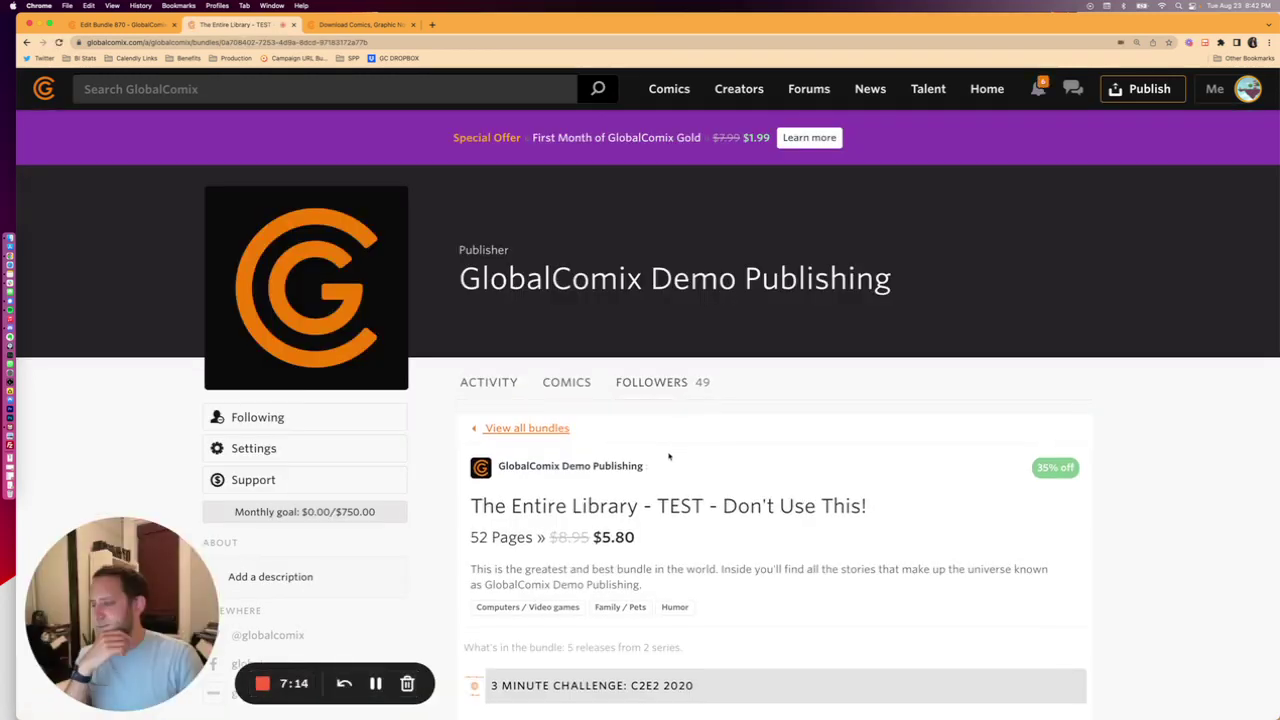
scroll(669, 456, down, 5)
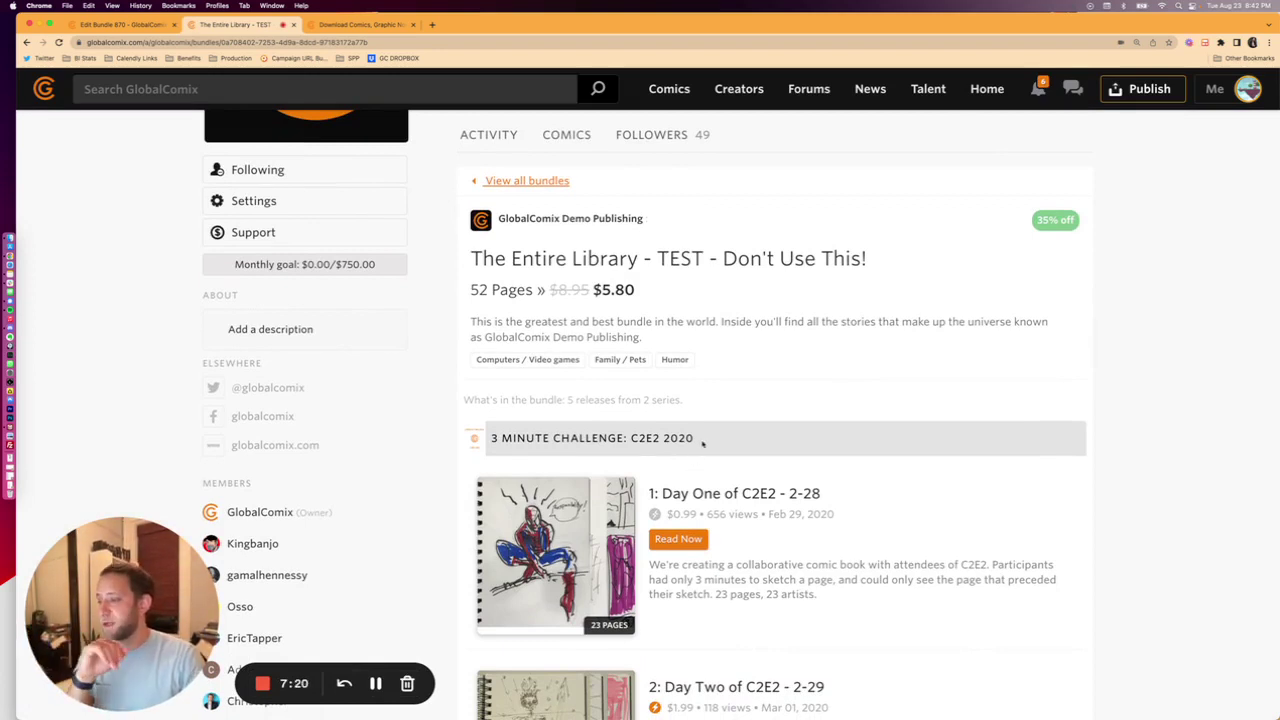
scroll(703, 443, down, 2)
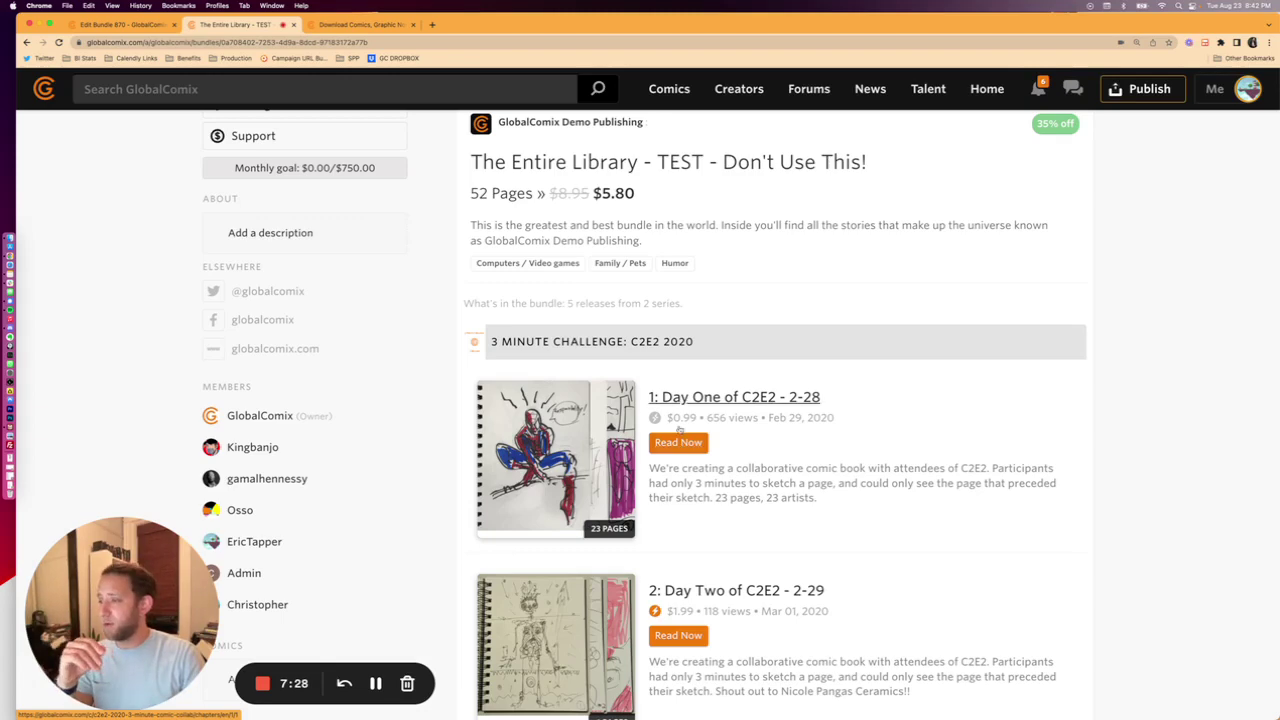
scroll(680, 430, down, 5)
scroll(678, 426, up, 10)
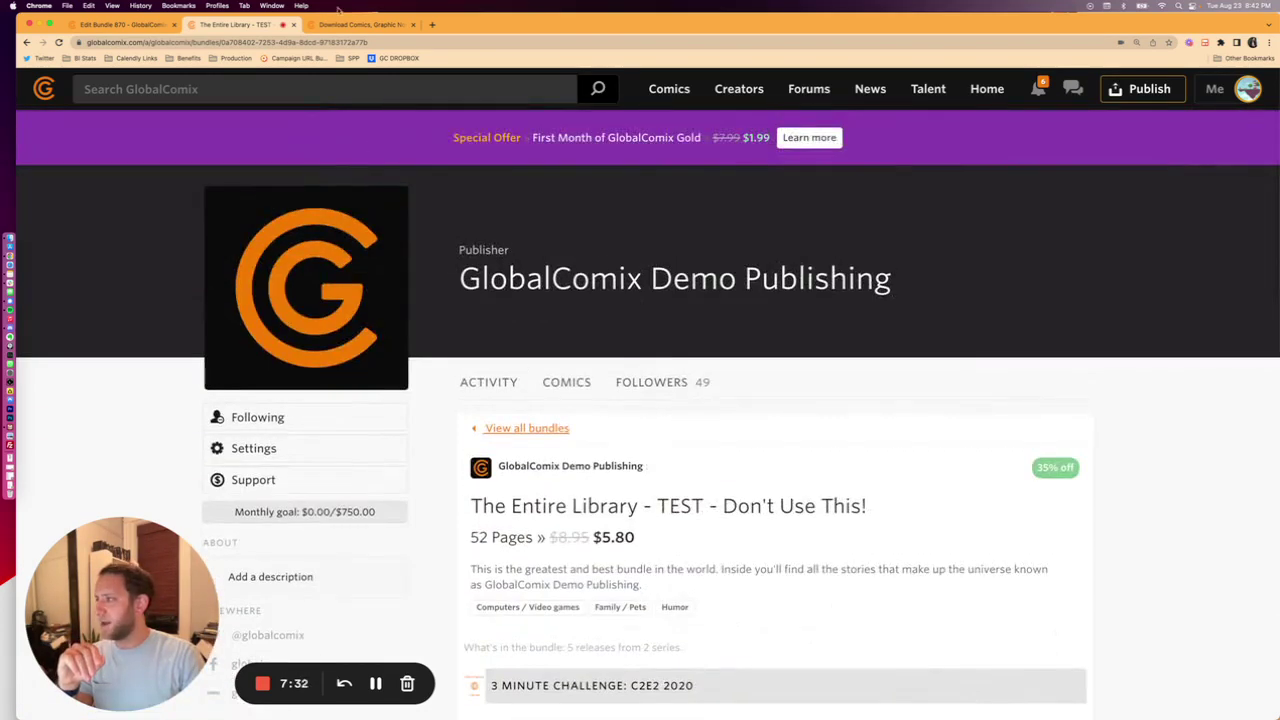
click(358, 24)
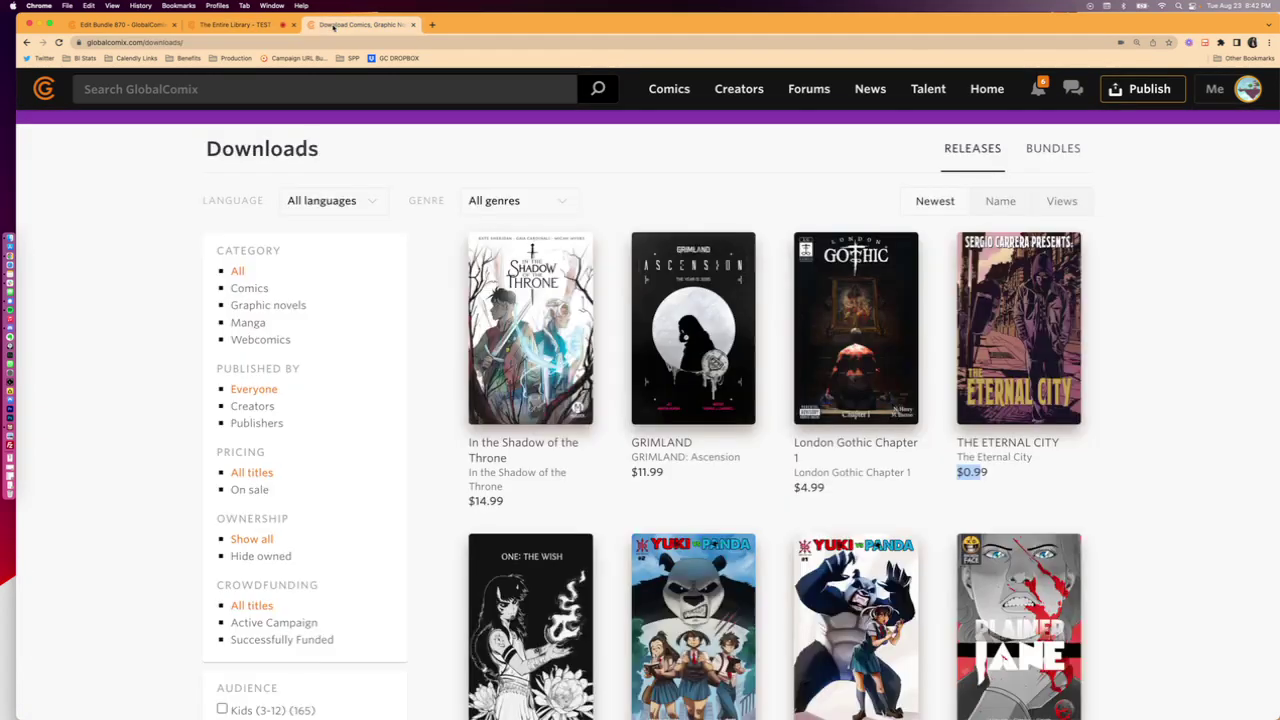
click(1053, 152)
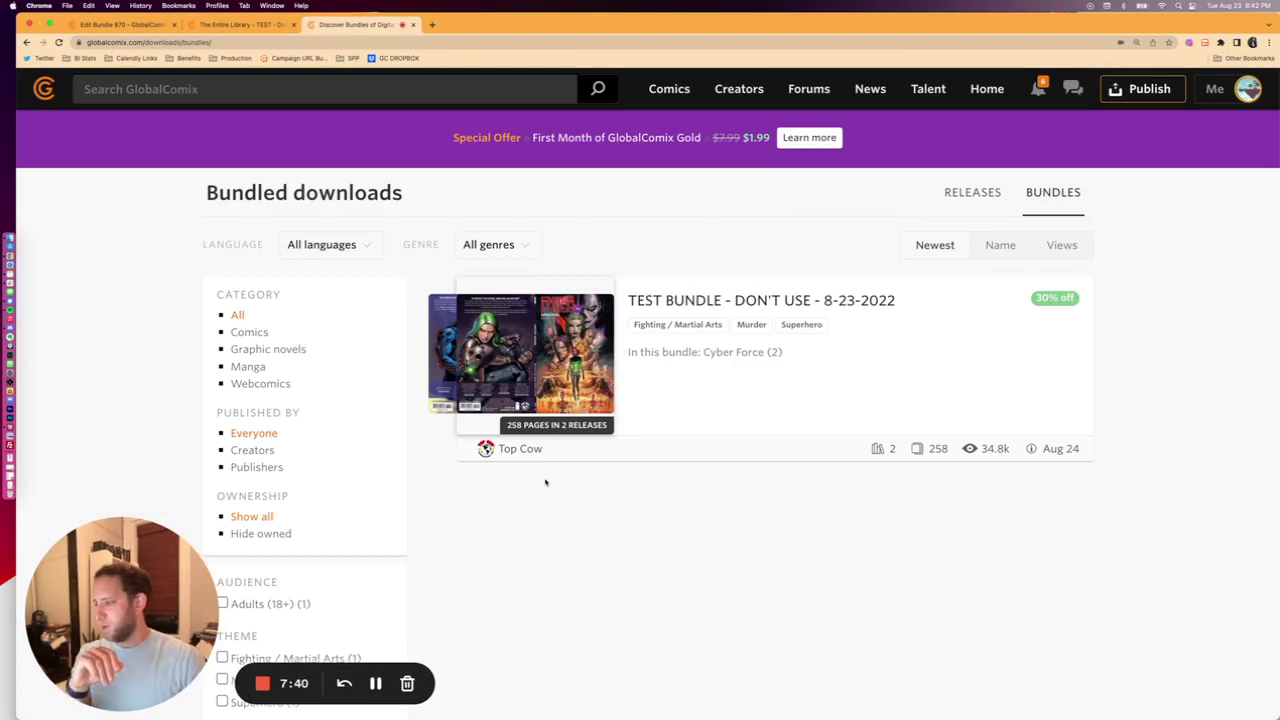
click(972, 192)
click(280, 24)
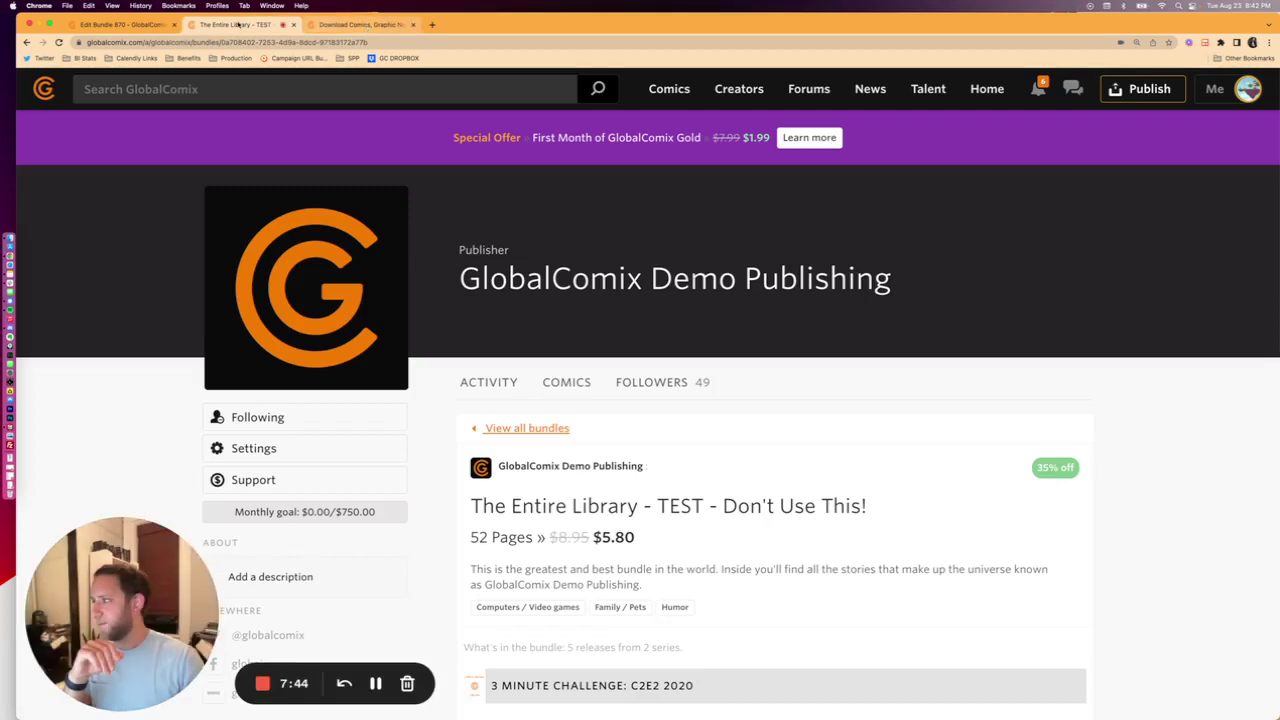
click(157, 26)
click(240, 24)
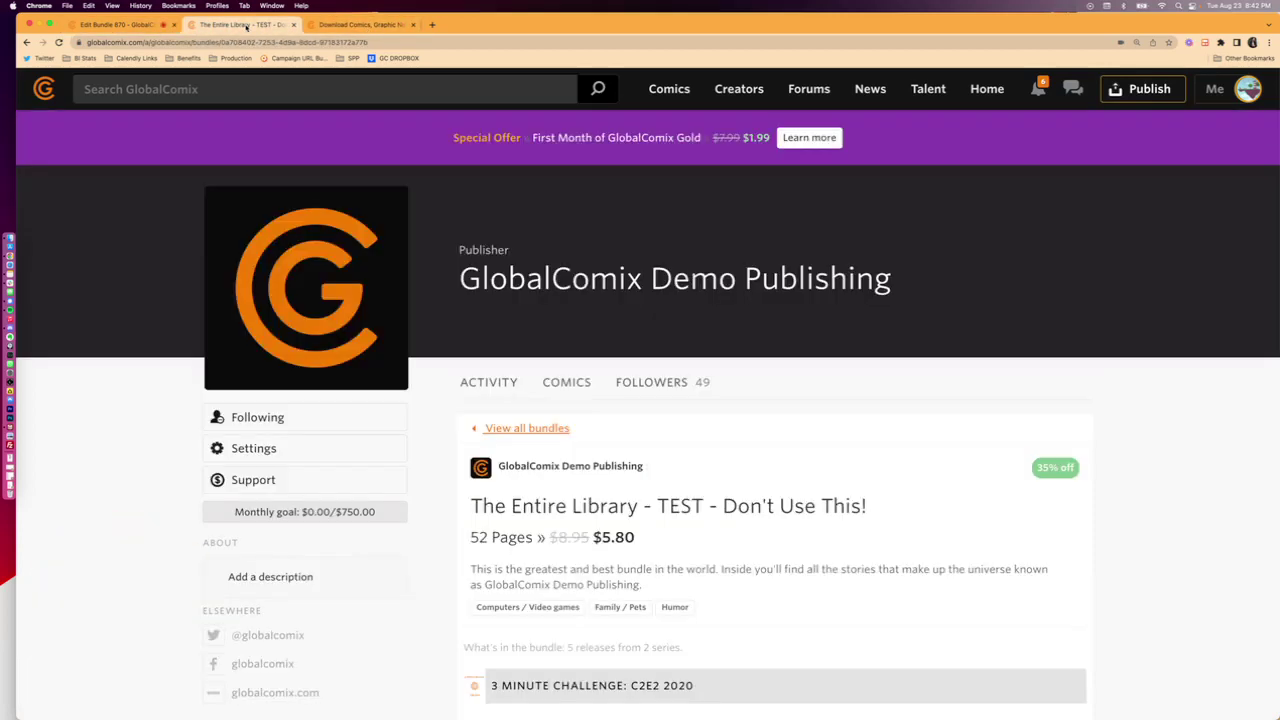
click(360, 24)
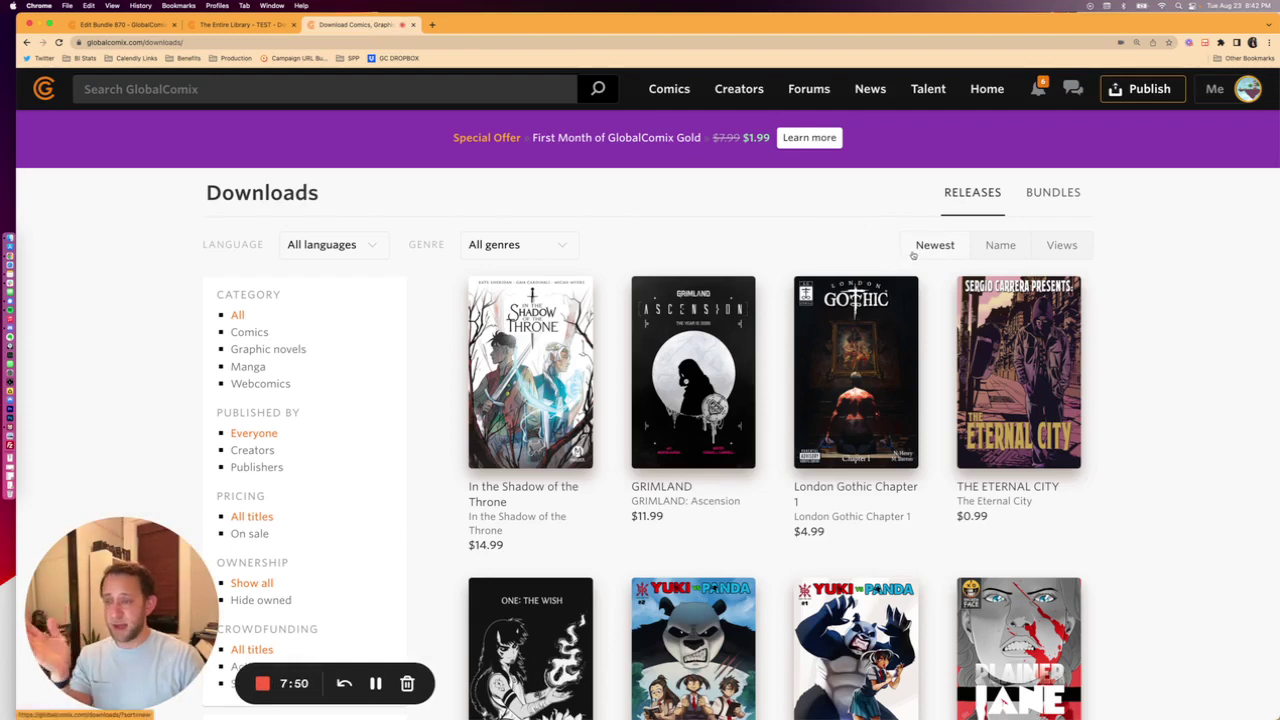
click(1053, 192)
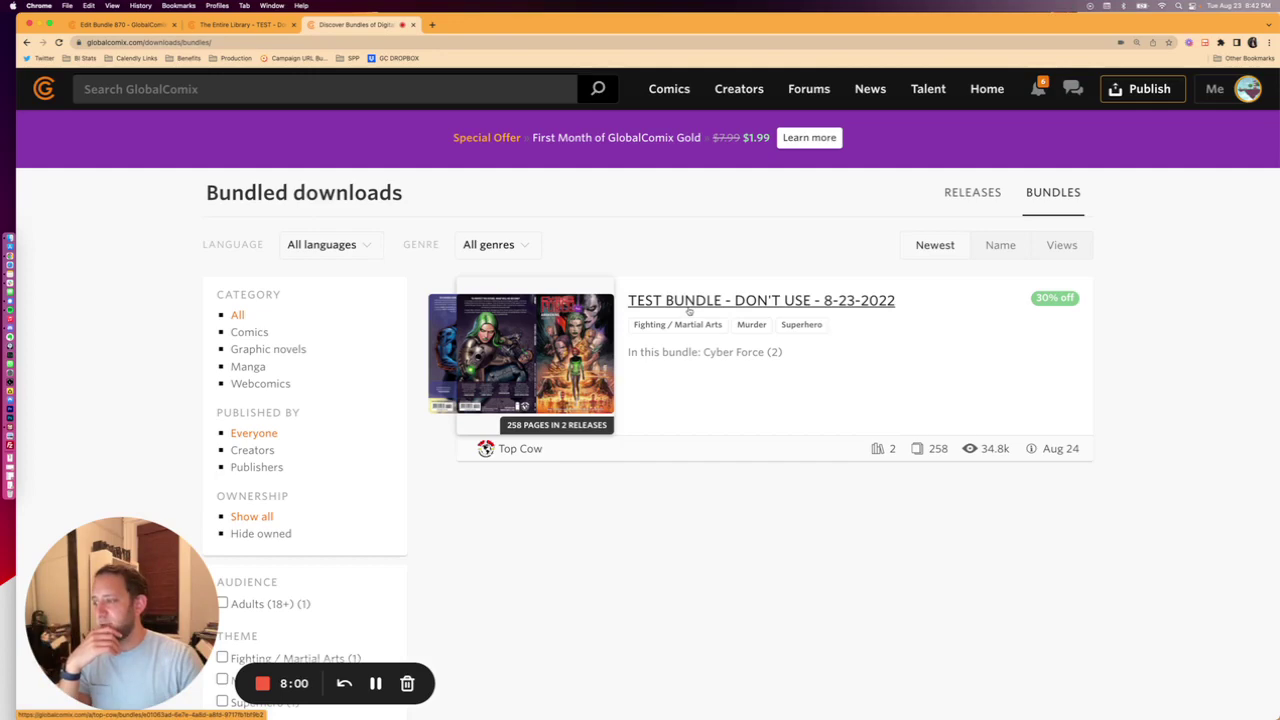
key(ctrl+shift+Tab)
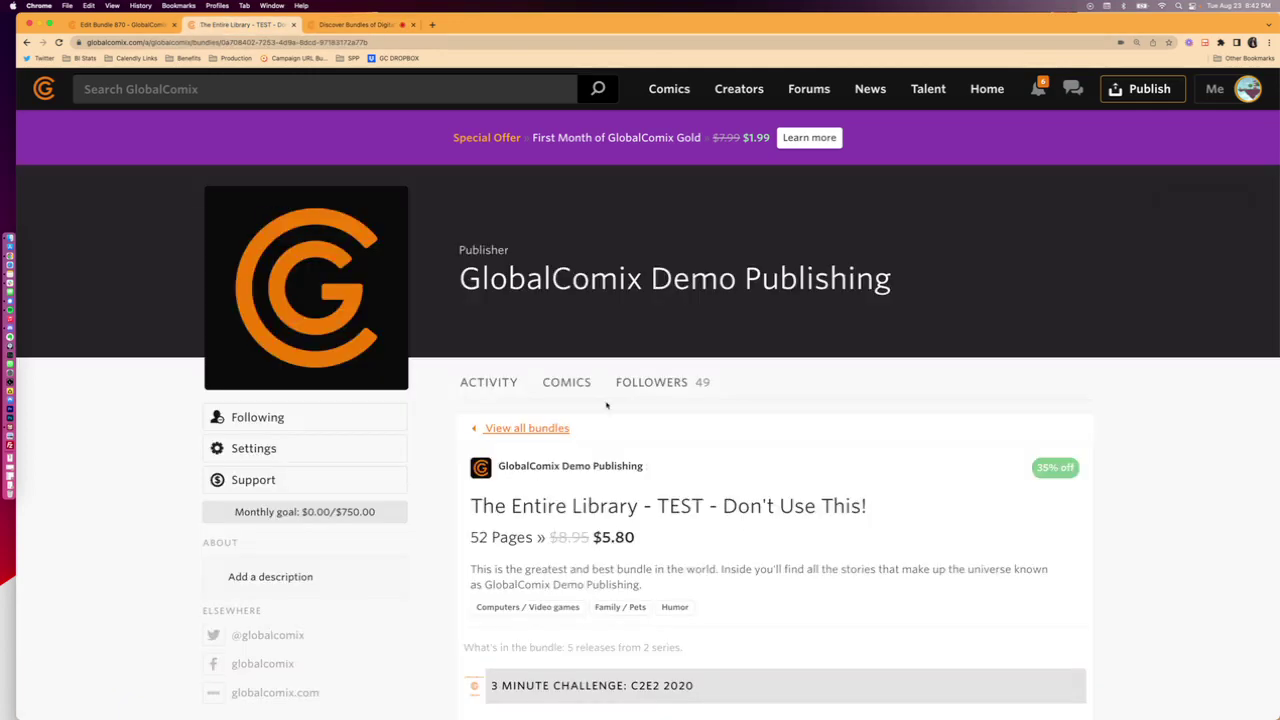
scroll(605, 405, down, 3)
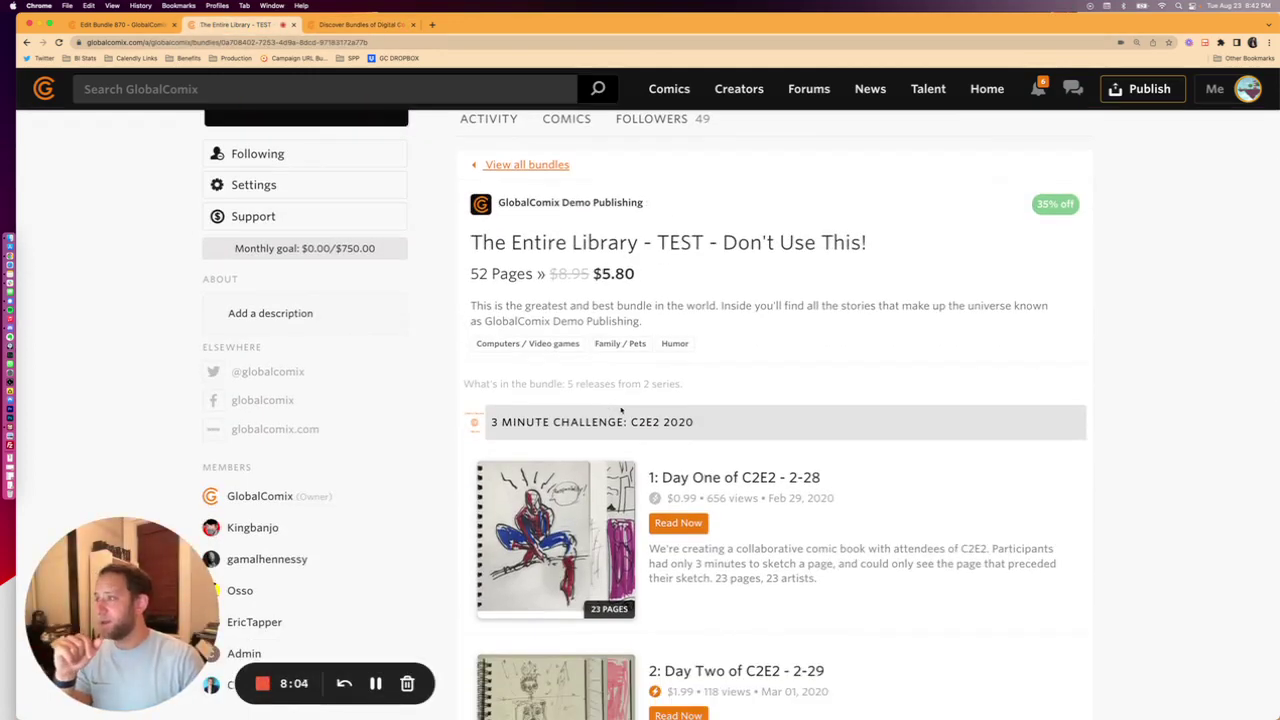
scroll(620, 410, down, 1)
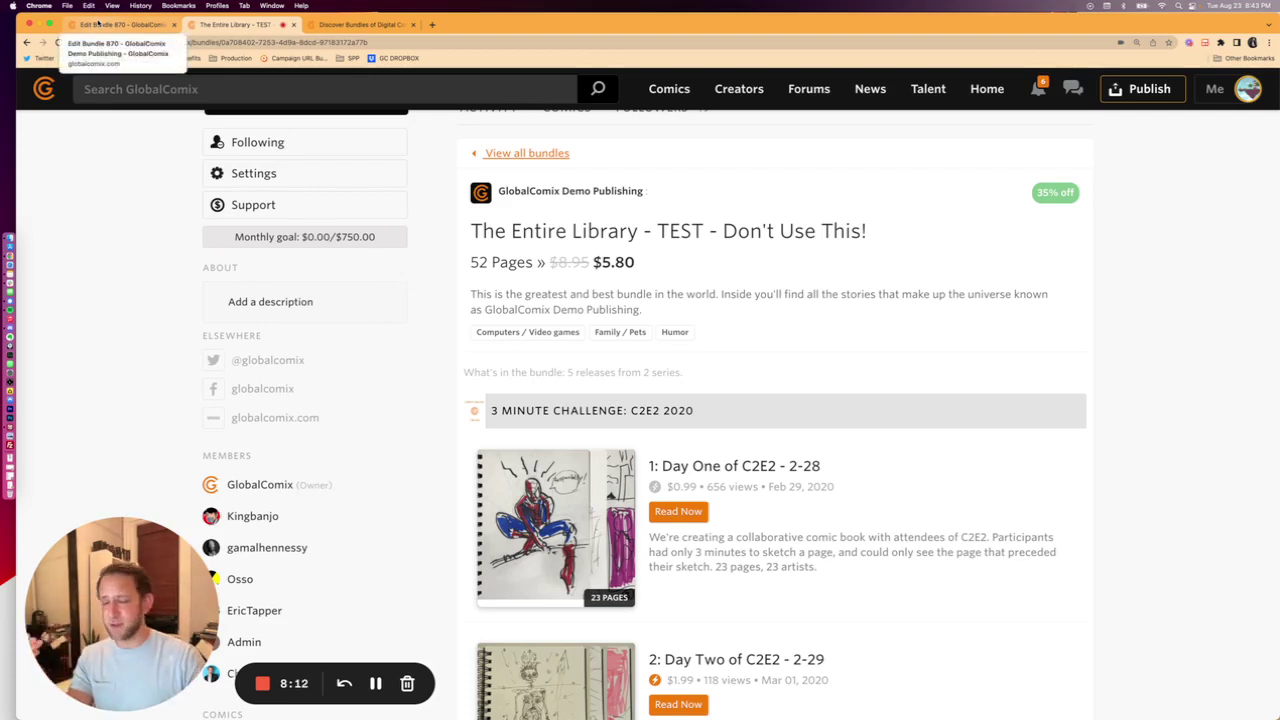
From the Edit Bundle 870 tab, swipe back to the Manage Bundles list
click(97, 22)
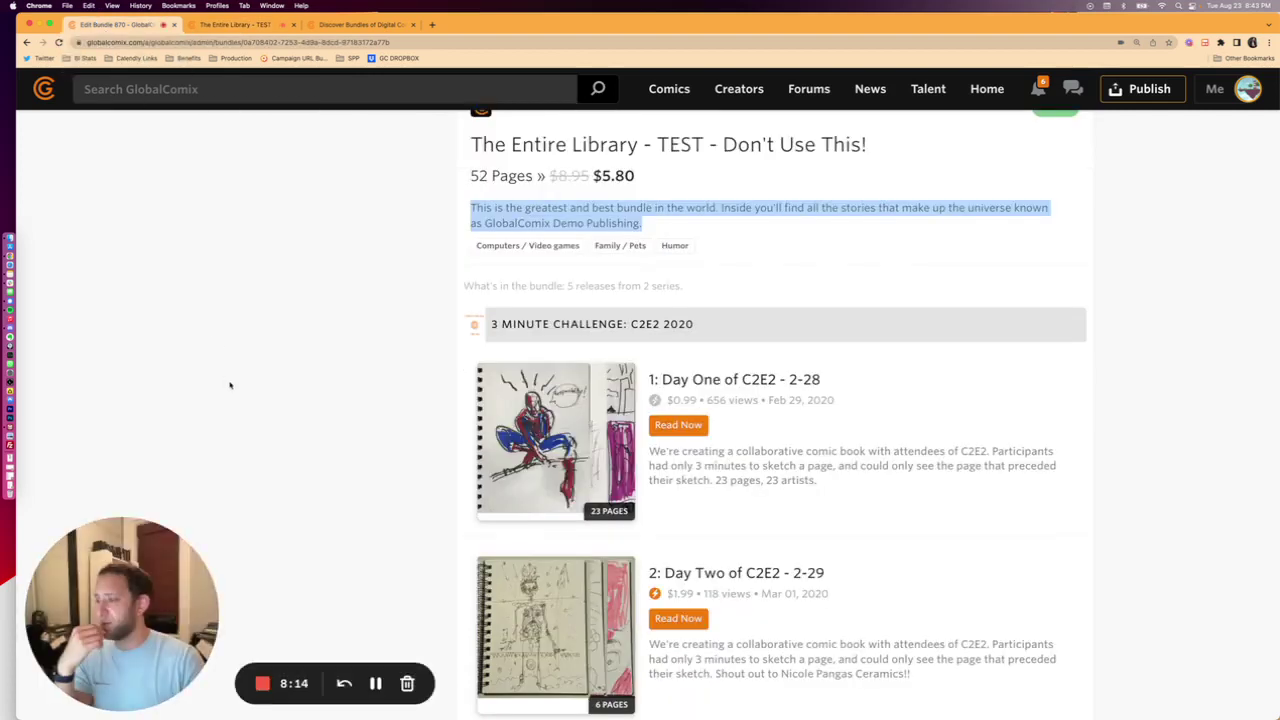
scroll(229, 385, up, 3)
scroll(229, 382, left, 5)
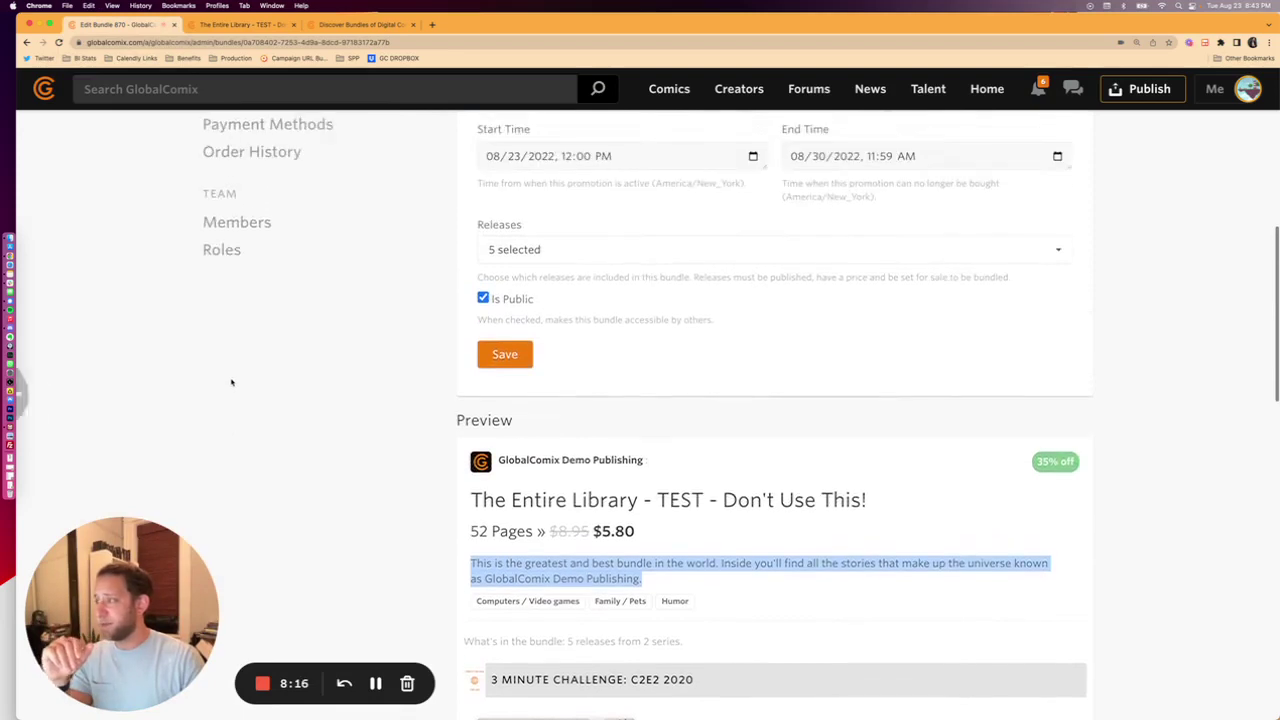
scroll(260, 388, down, 1)
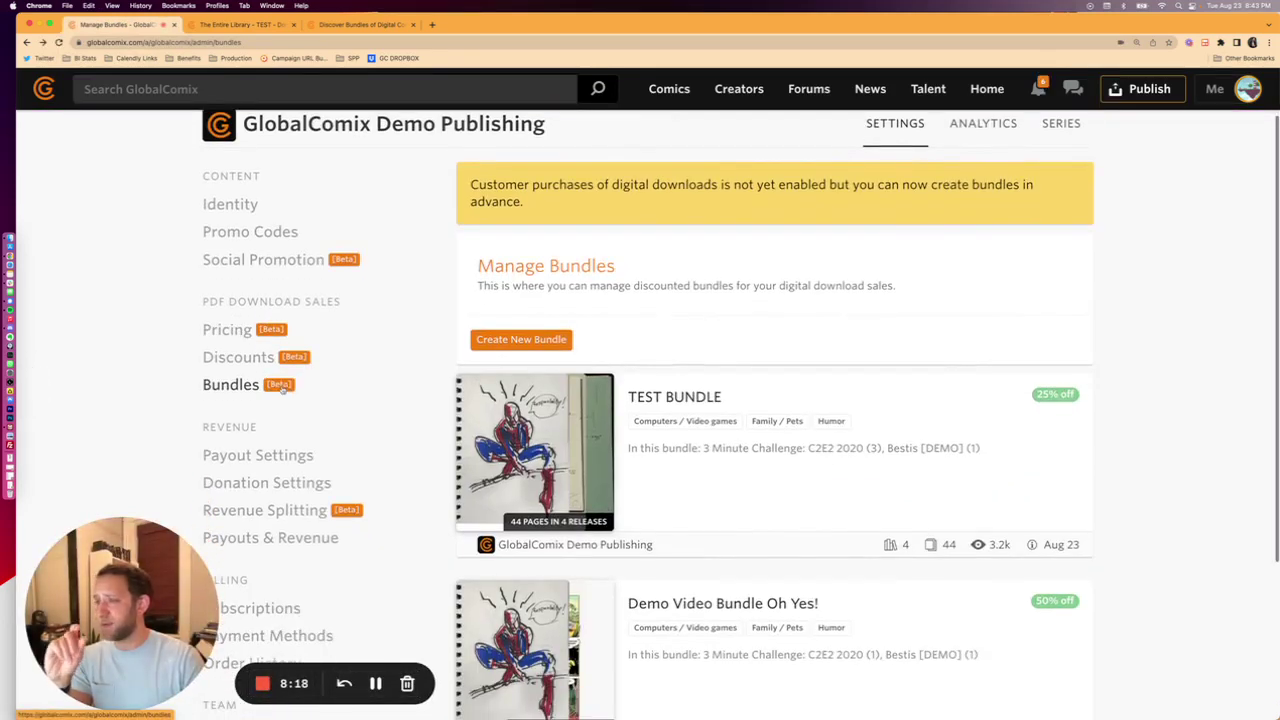